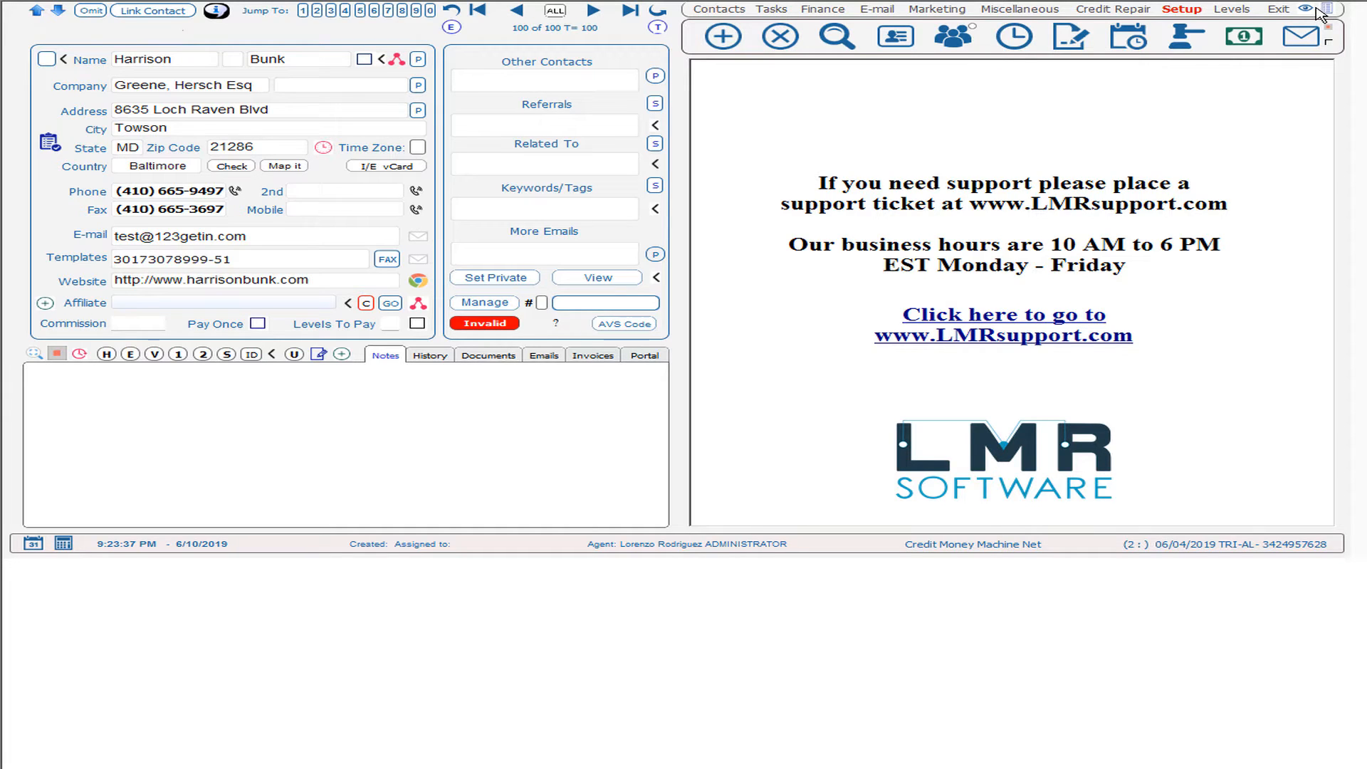
# Step: Open Merchant Manager under Finance from the full Setup menu
pyautogui.click(1326, 9)
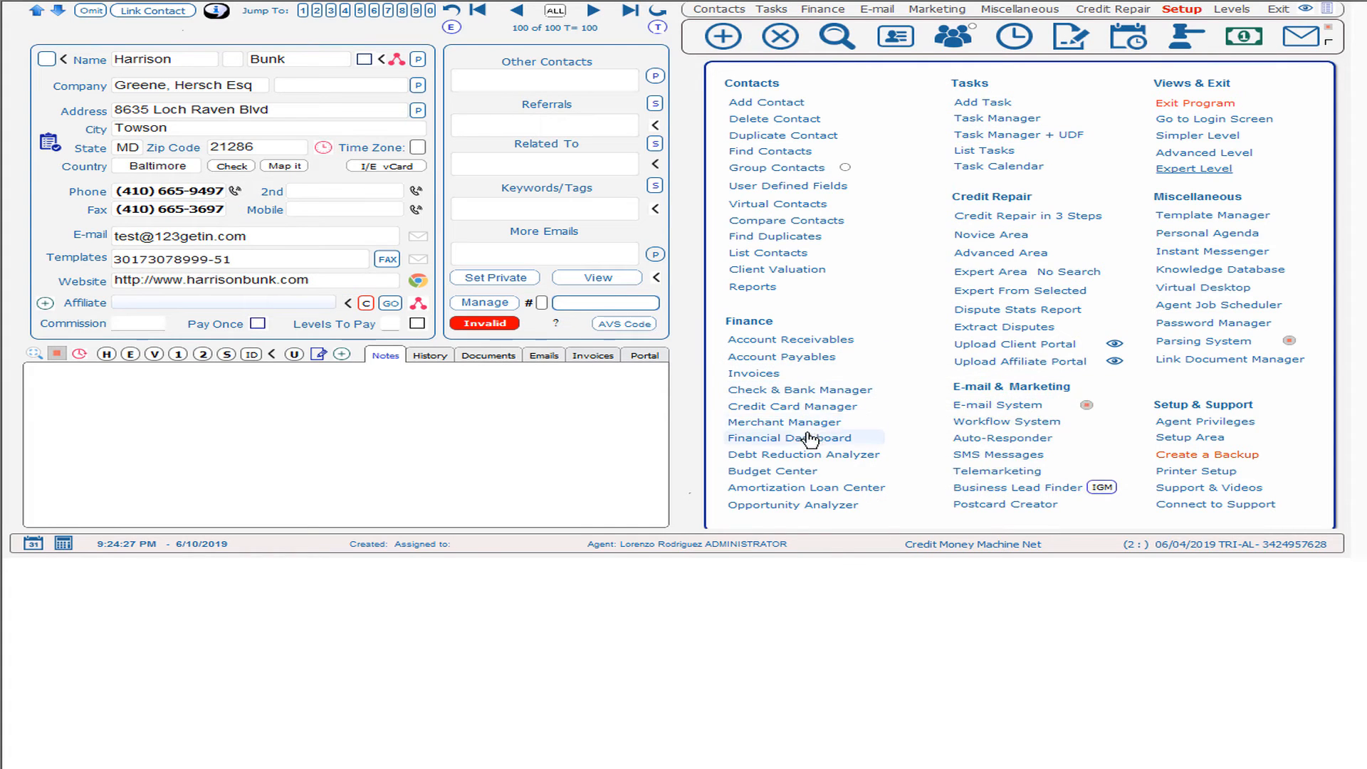
pyautogui.click(761, 425)
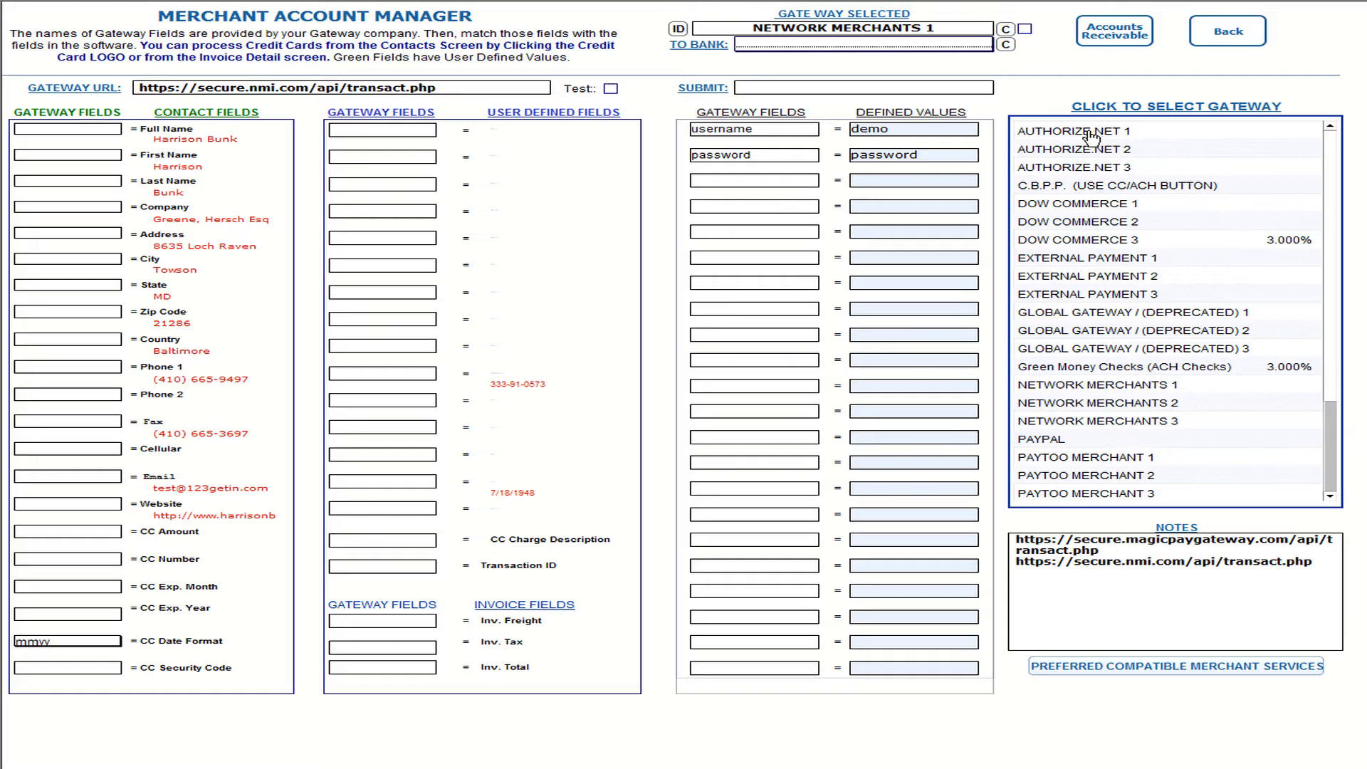
# Step: Review AUTHORIZE.NET 1, trying and reverting a 'MY OWN' rename, then select DOW COMMERCE 1
pyautogui.click(1091, 134)
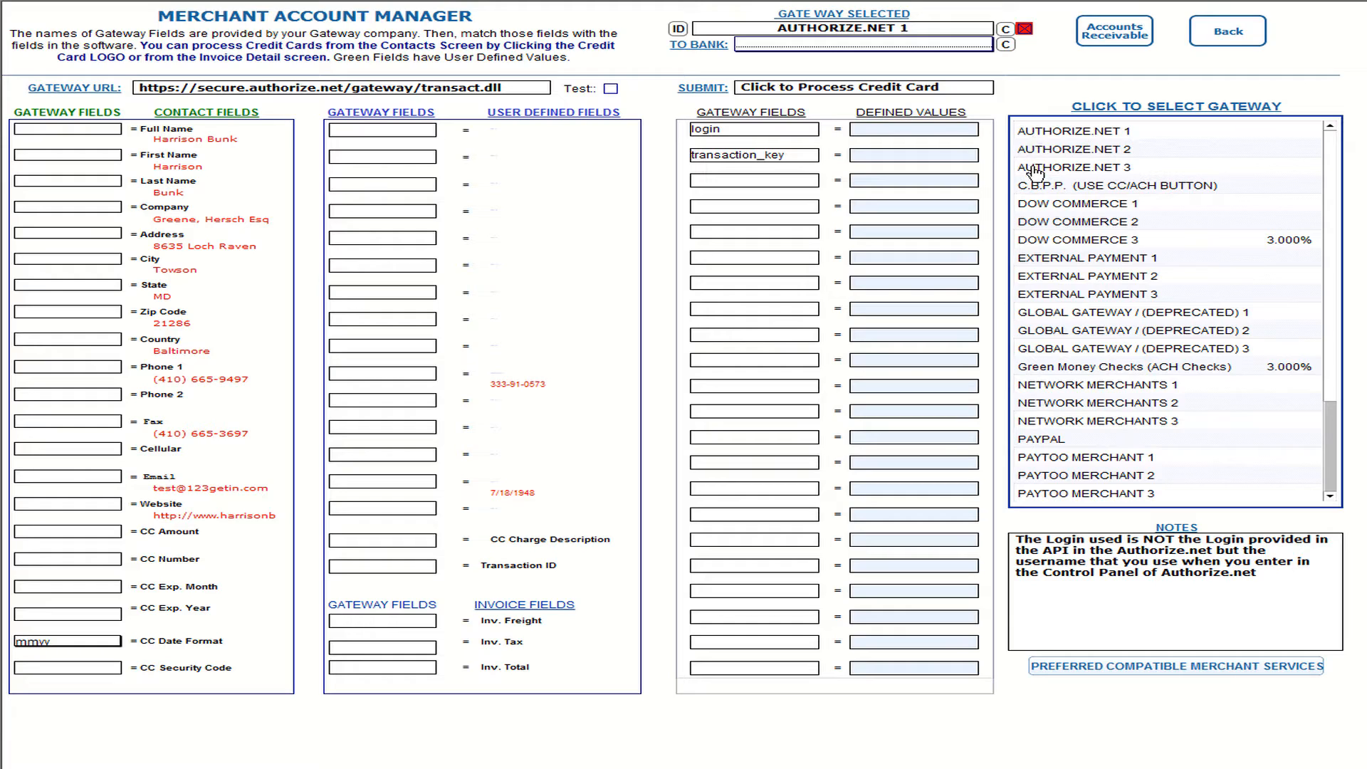
pyautogui.click(781, 28)
pyautogui.write('MY OWN')
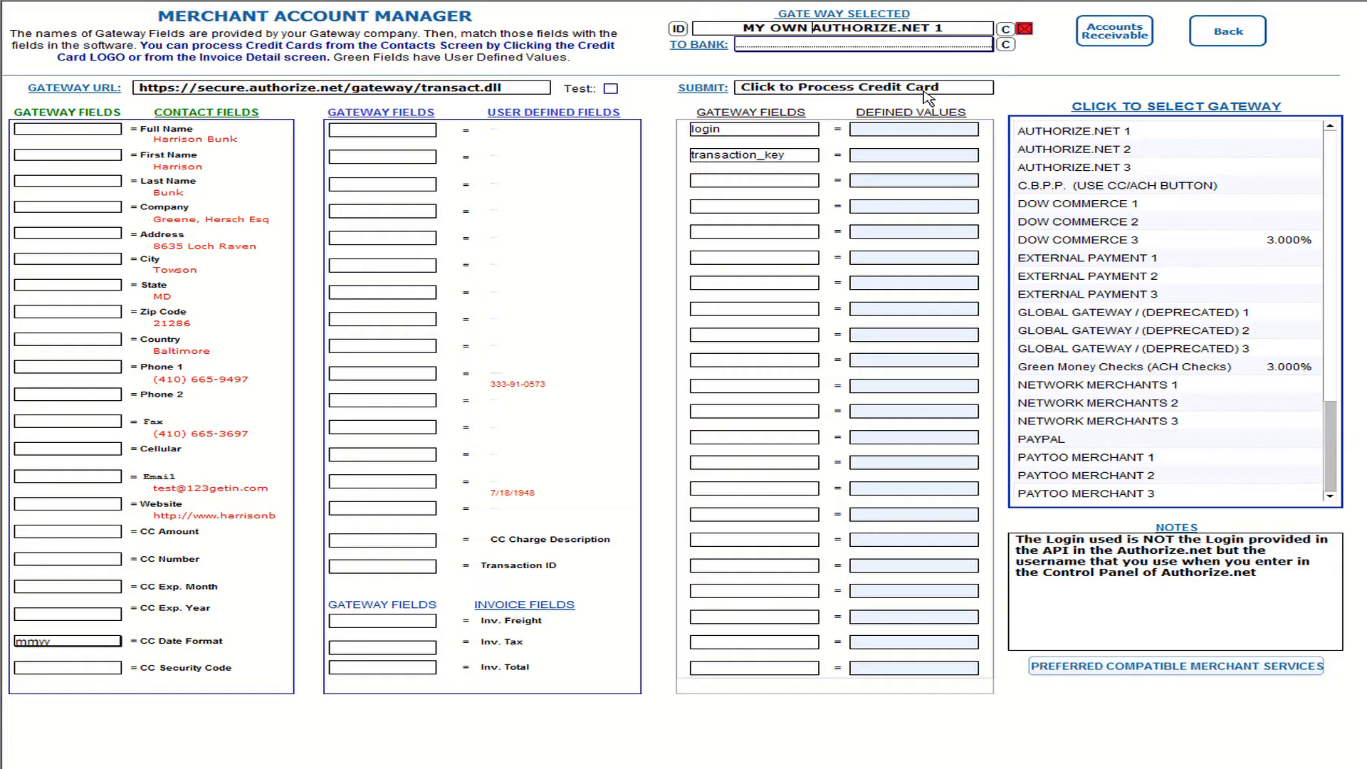
pyautogui.press('BackSpace')
pyautogui.press('BackSpace')
pyautogui.press('BackSpace')
pyautogui.press('BackSpace')
pyautogui.press('BackSpace')
pyautogui.press('BackSpace')
pyautogui.press('BackSpace')
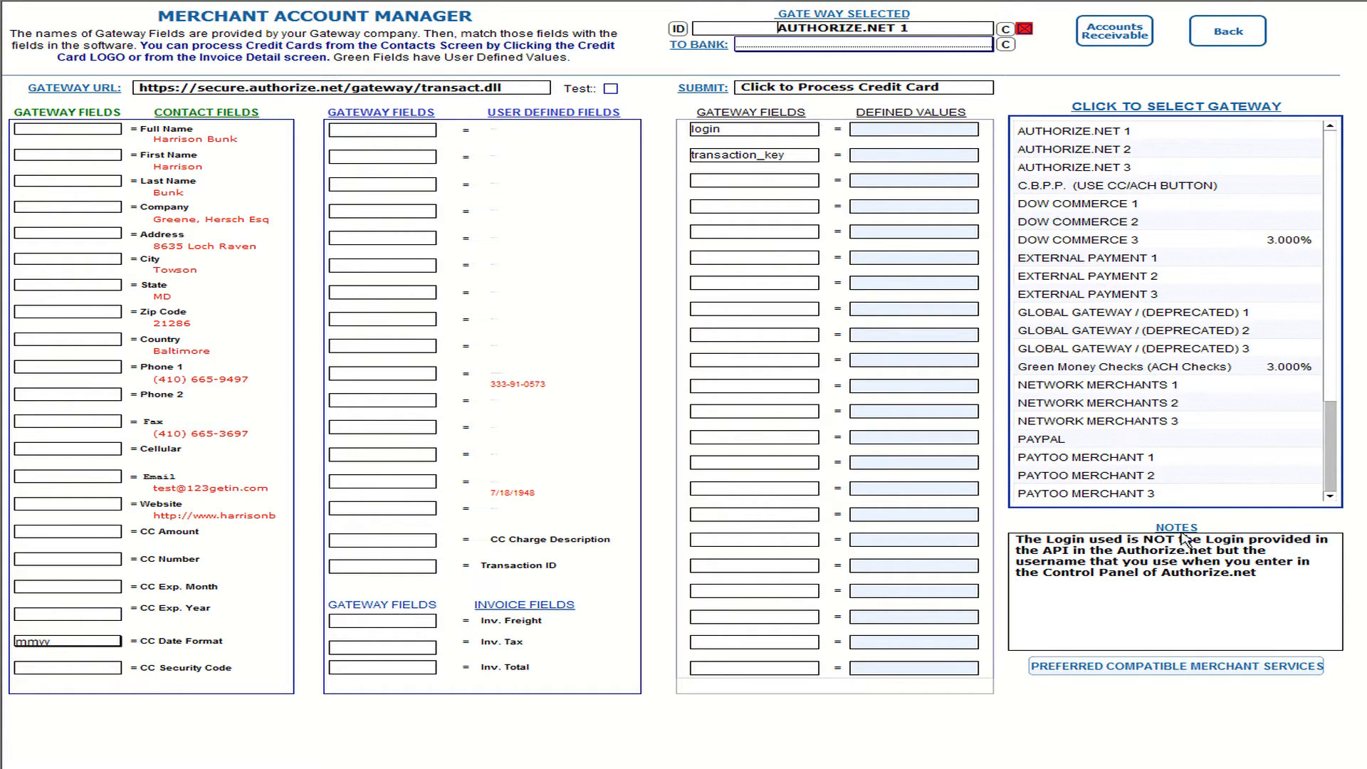
pyautogui.click(1139, 556)
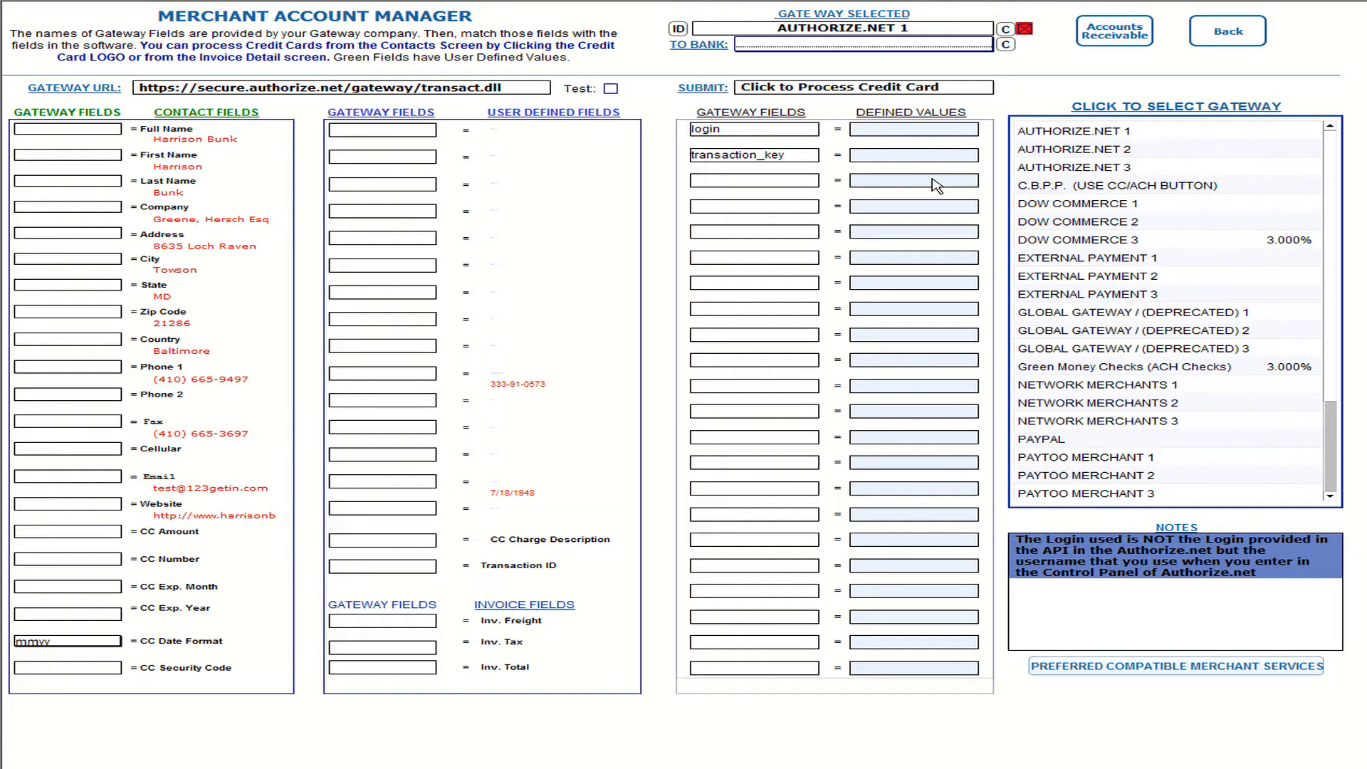
pyautogui.click(1072, 207)
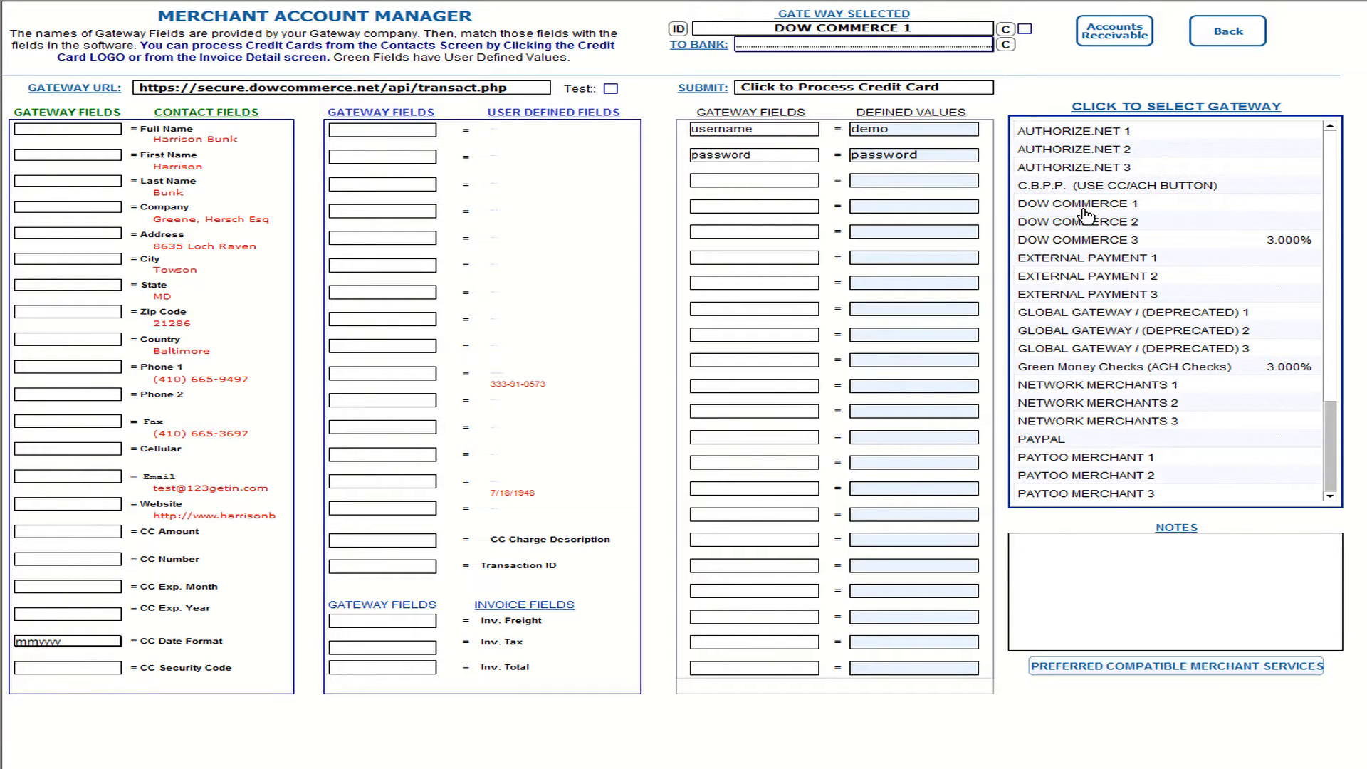
# Step: Select NETWORK MERCHANTS 1 and tick it as the default account for new receivables
pyautogui.click(1063, 385)
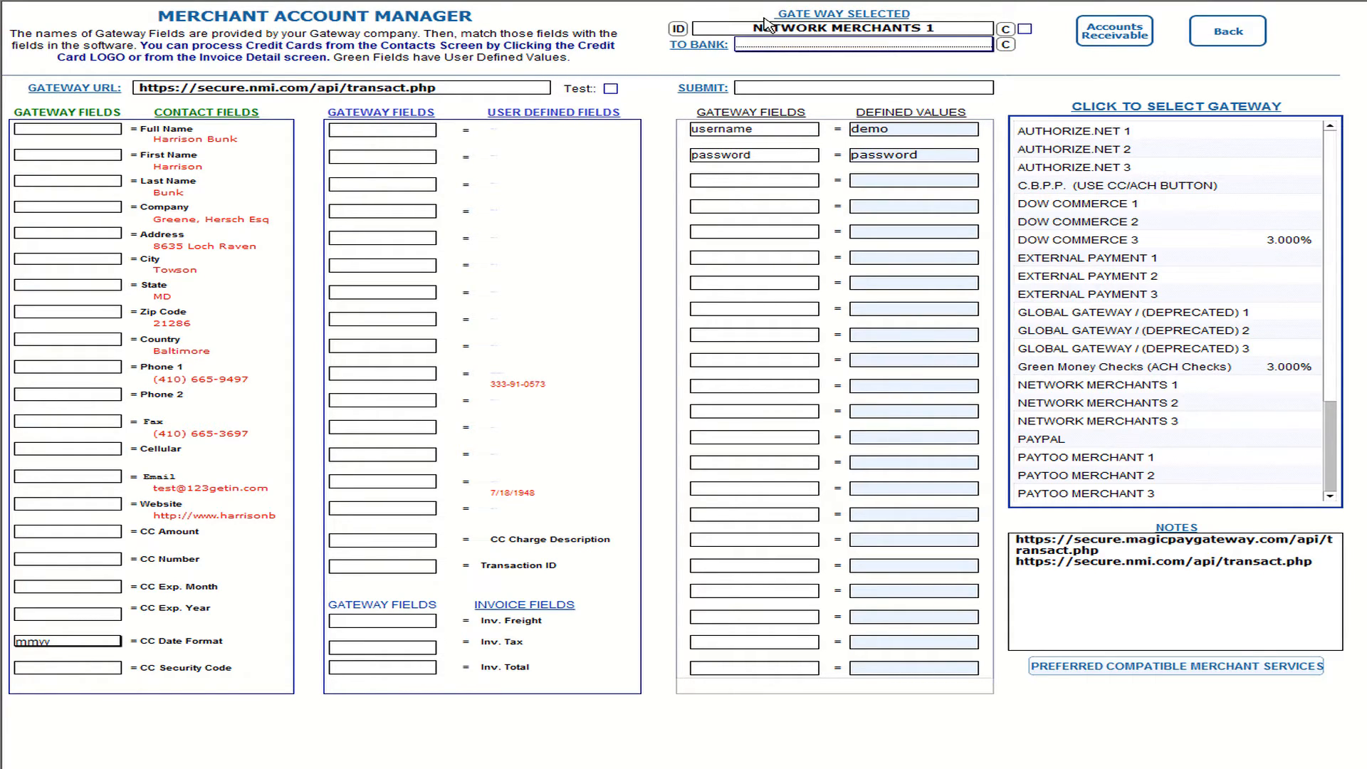
pyautogui.click(1026, 30)
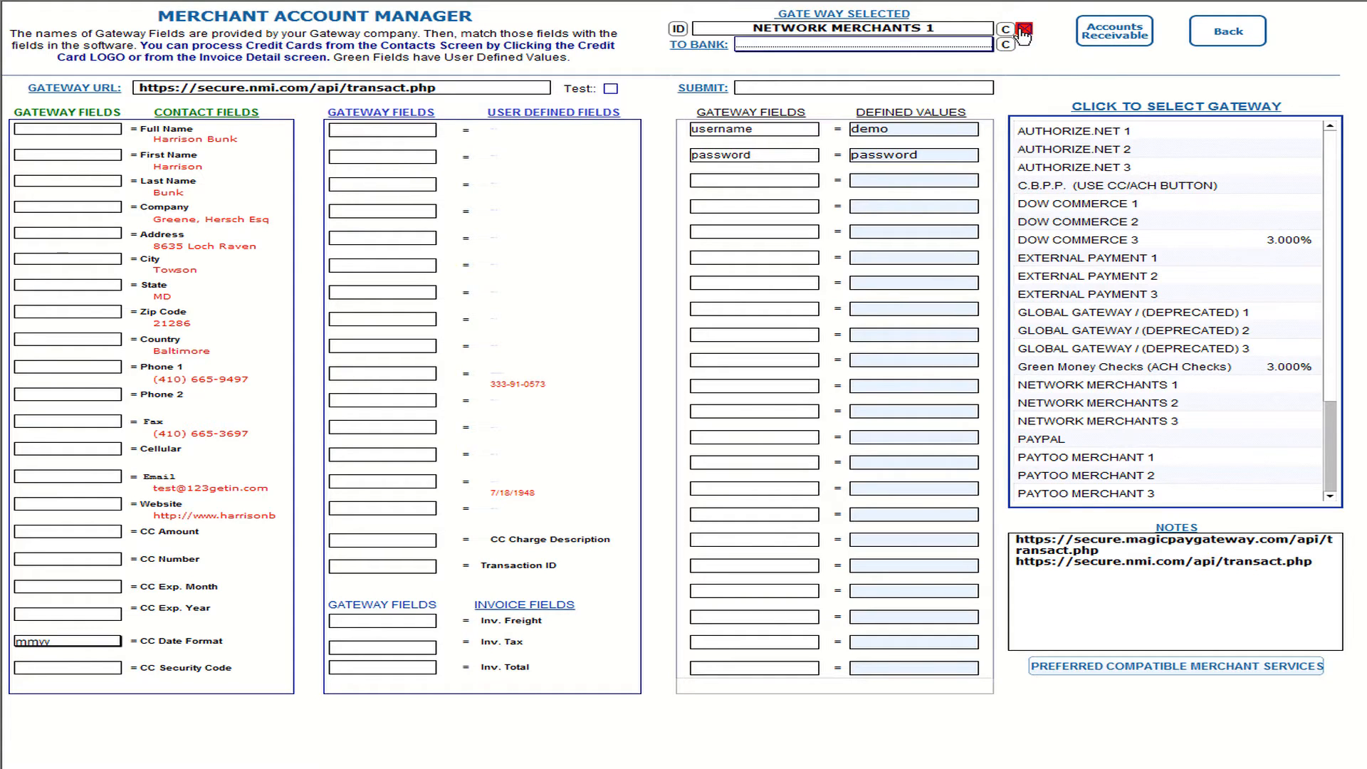
pyautogui.moveTo(826, 56)
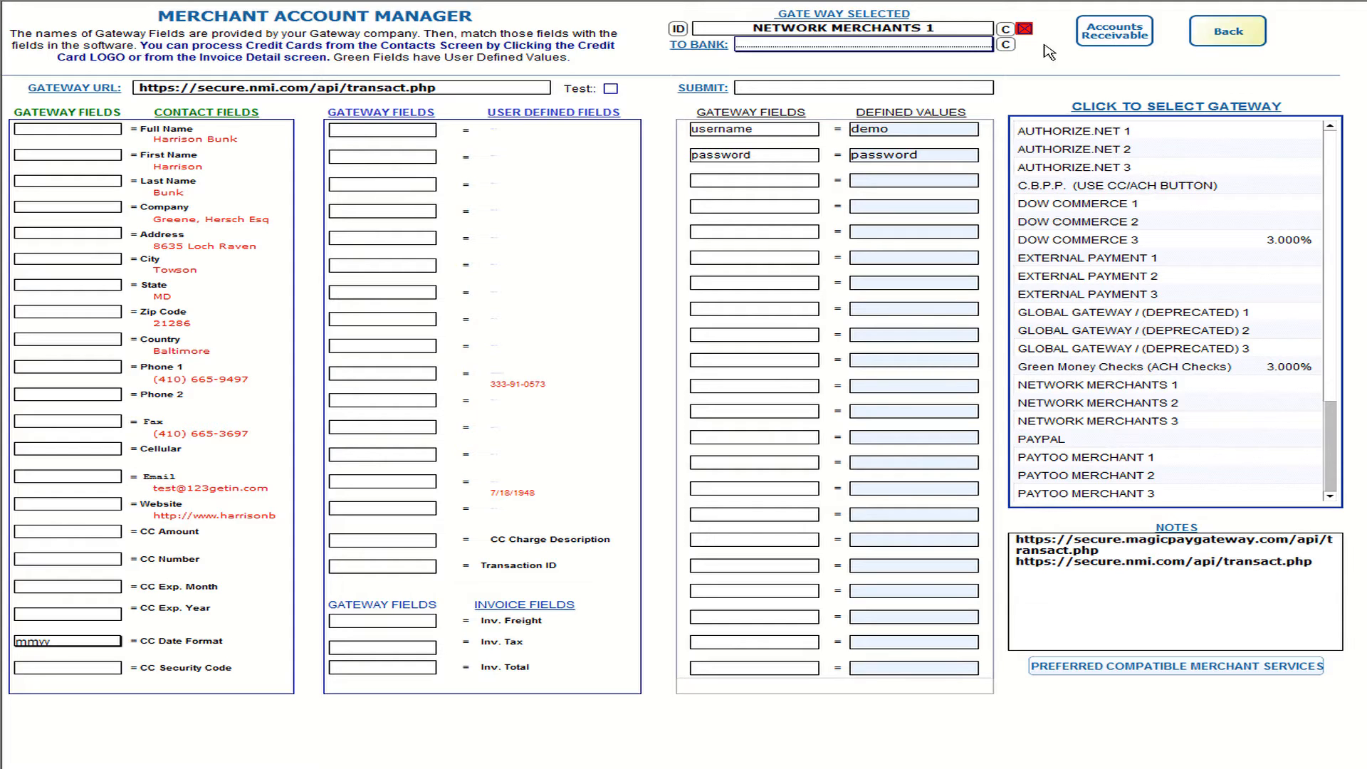
# Step: Add a Bank One account under Check & Bank Manager's Bank & CC Accounts, then go back
pyautogui.click(1225, 45)
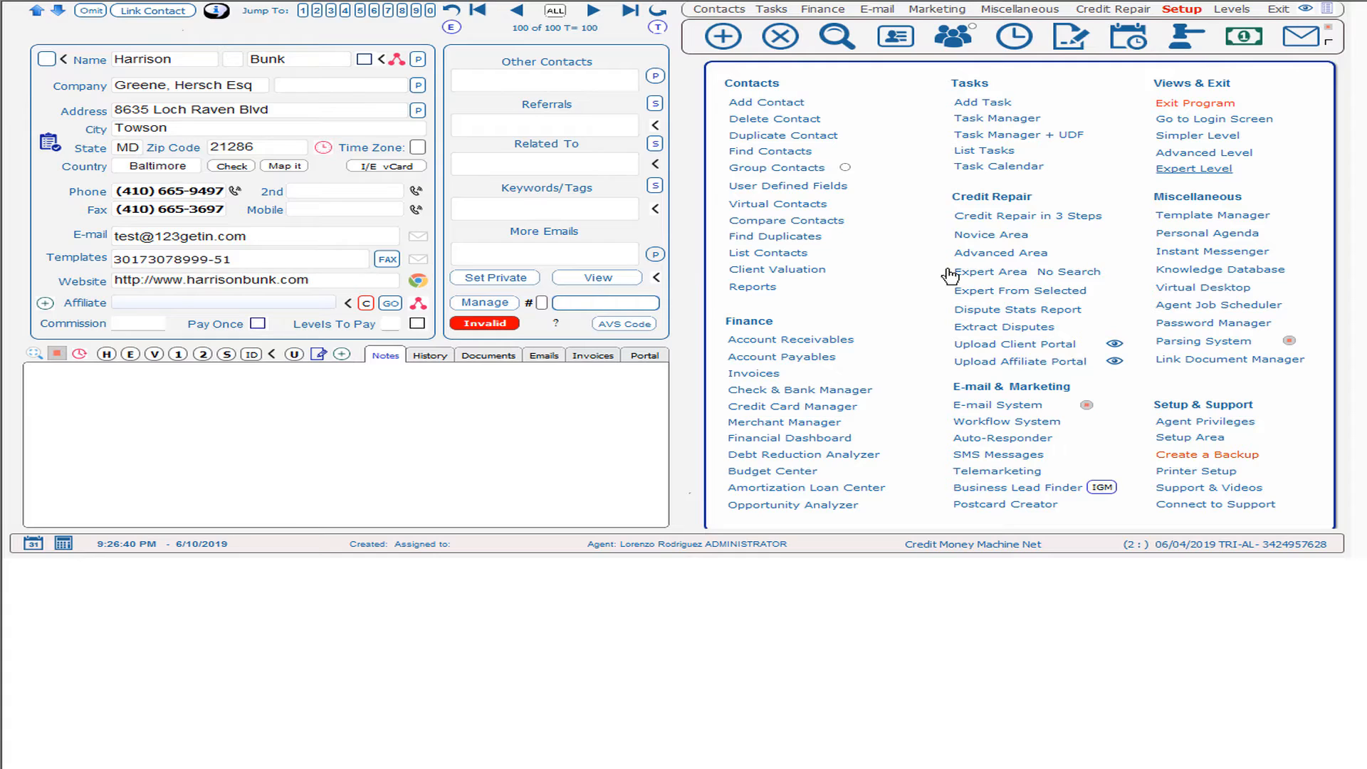
pyautogui.click(824, 393)
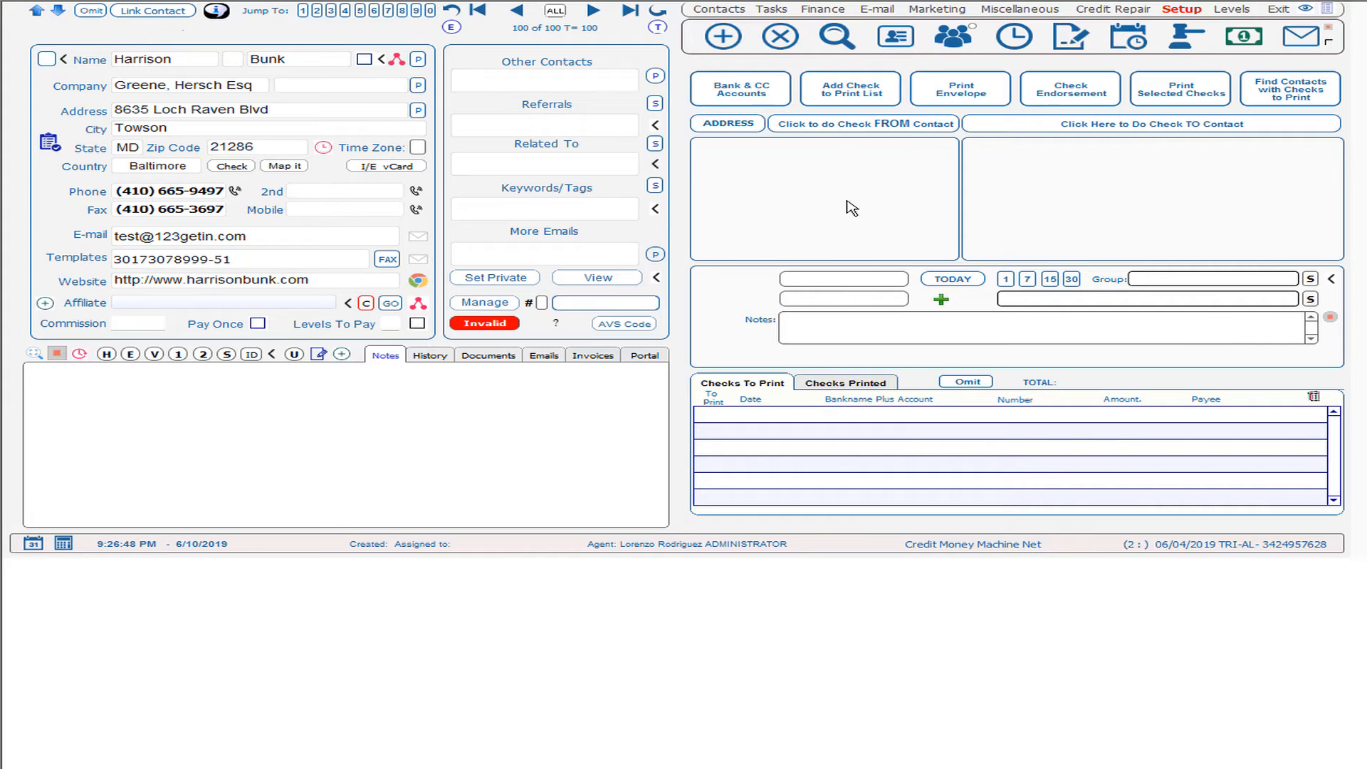
pyautogui.click(743, 91)
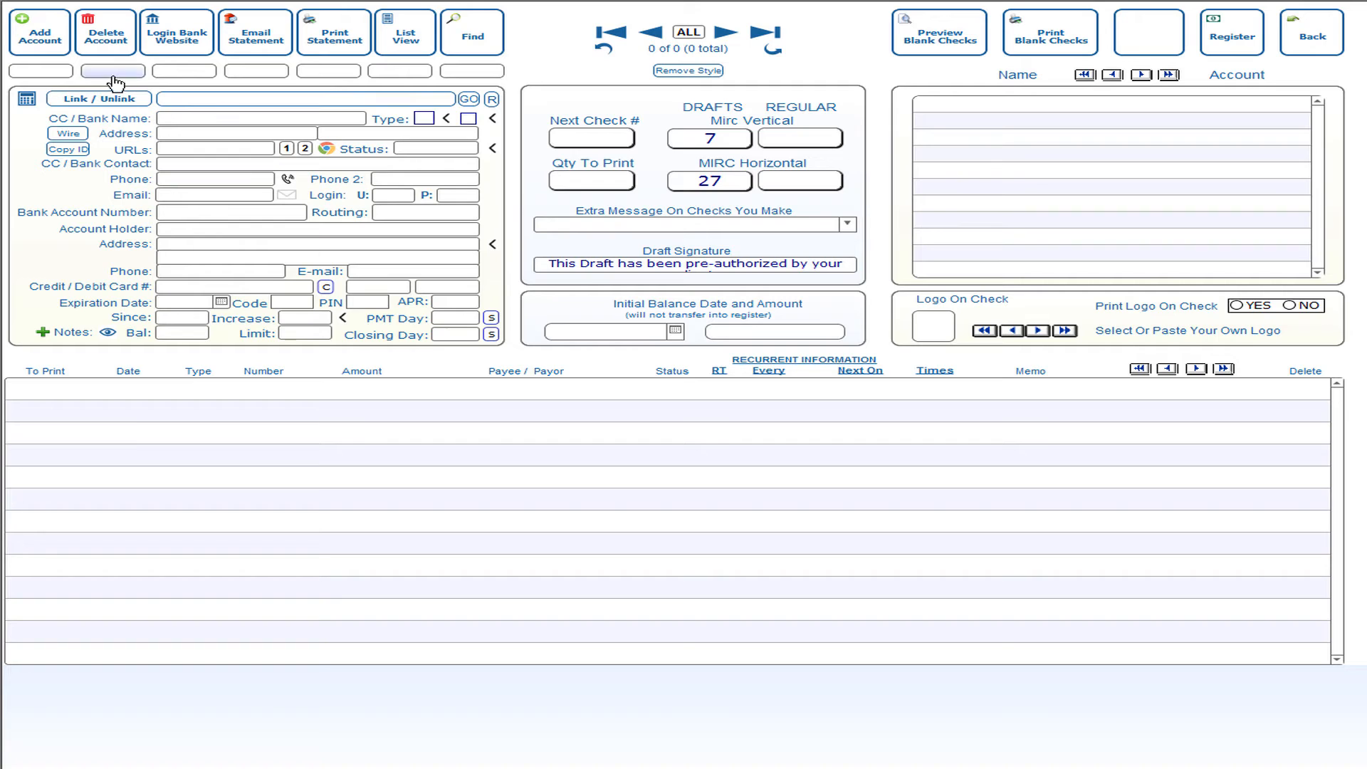
pyautogui.click(53, 48)
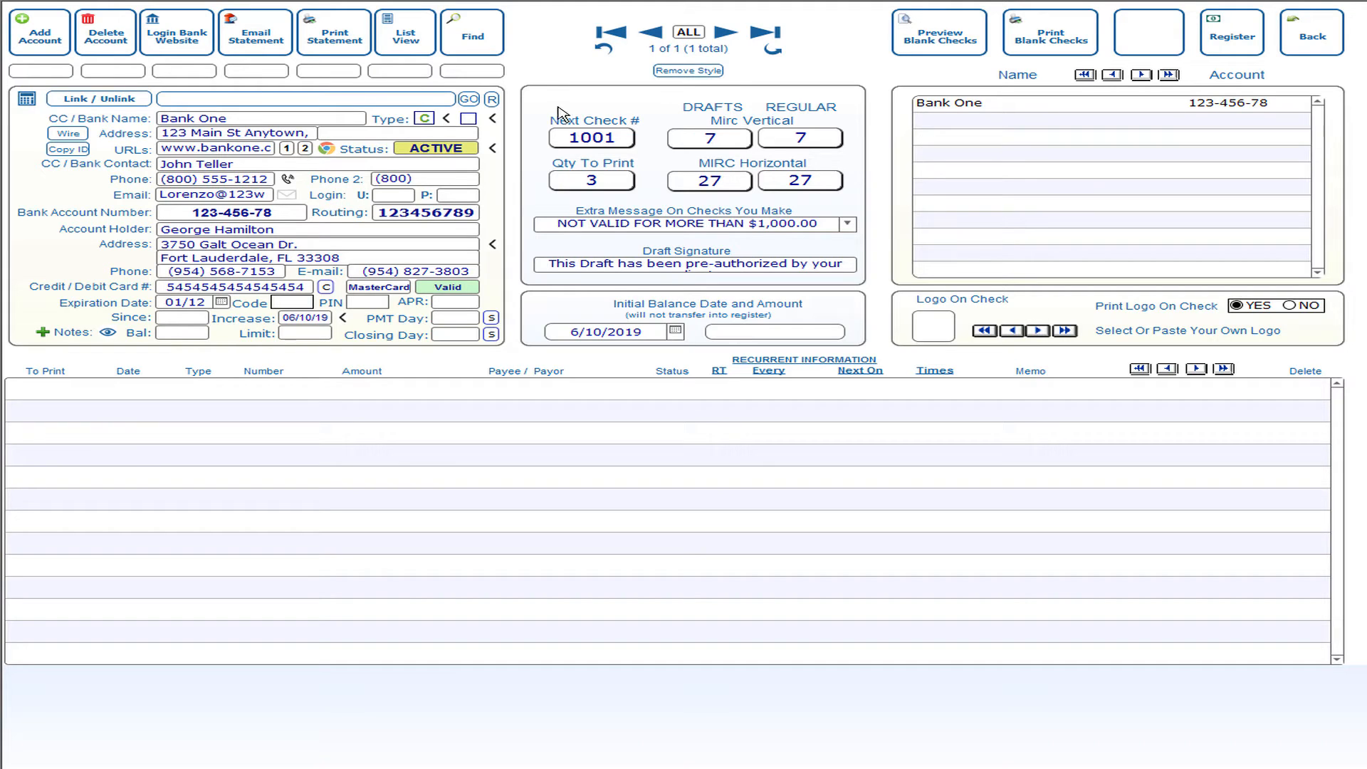
pyautogui.click(1319, 43)
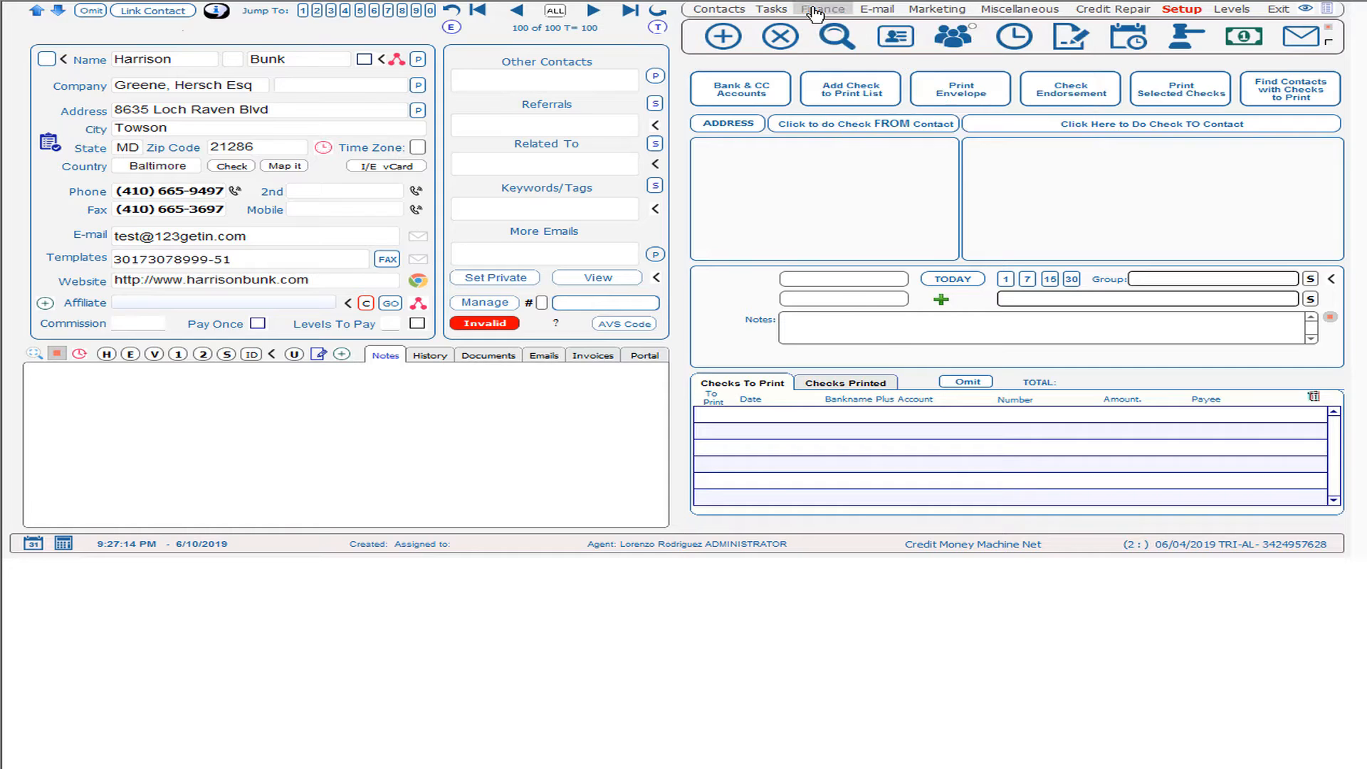
# Step: In Merchant Manager, set Bank One as the TO BANK deposit account for NETWORK MERCHANTS 1
pyautogui.click(821, 10)
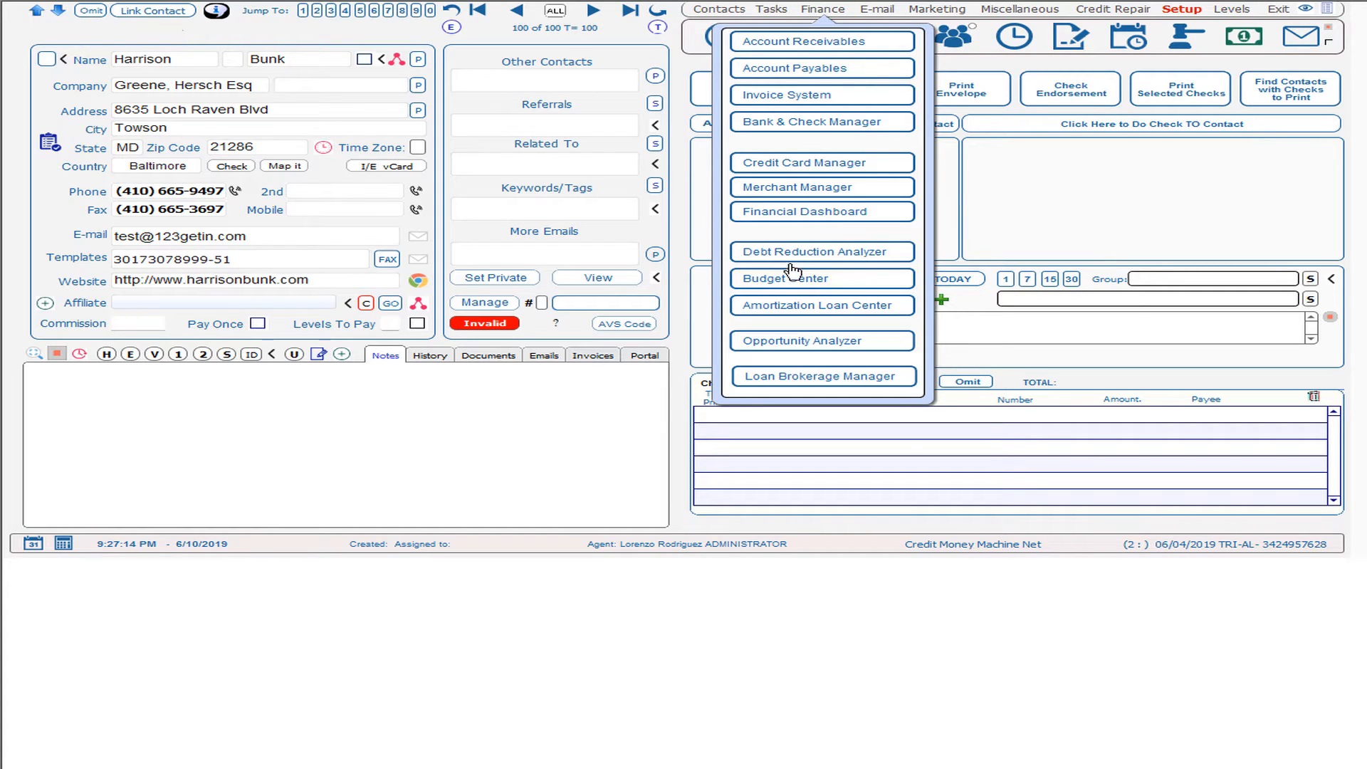
pyautogui.click(795, 187)
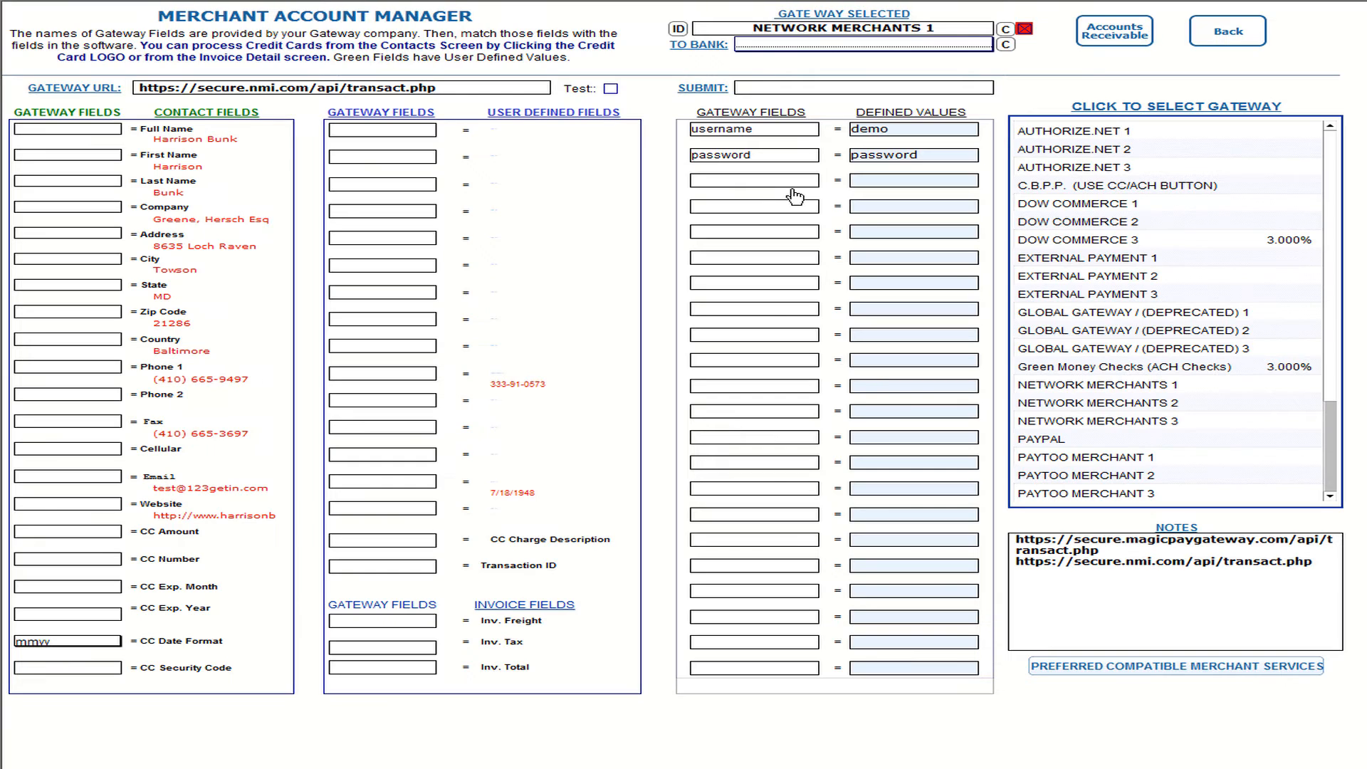
pyautogui.click(785, 49)
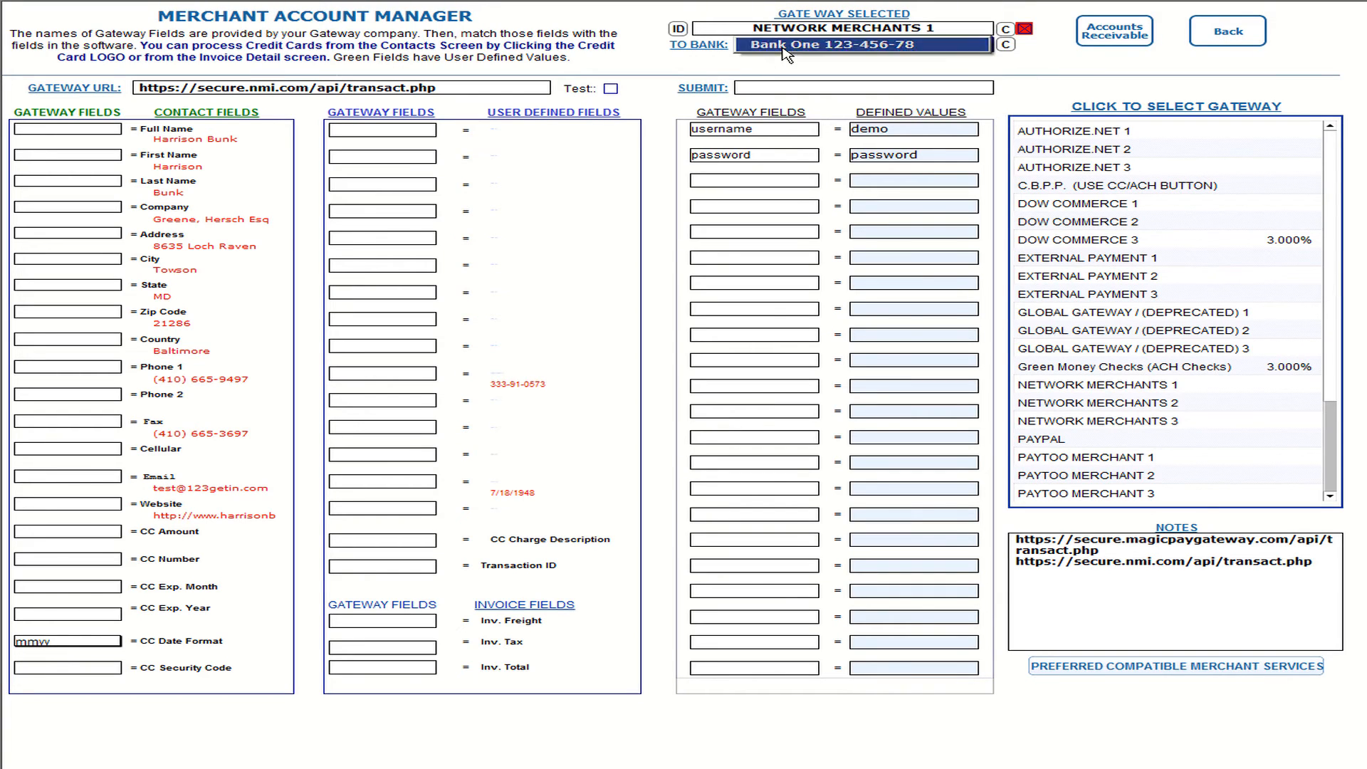
pyautogui.click(785, 54)
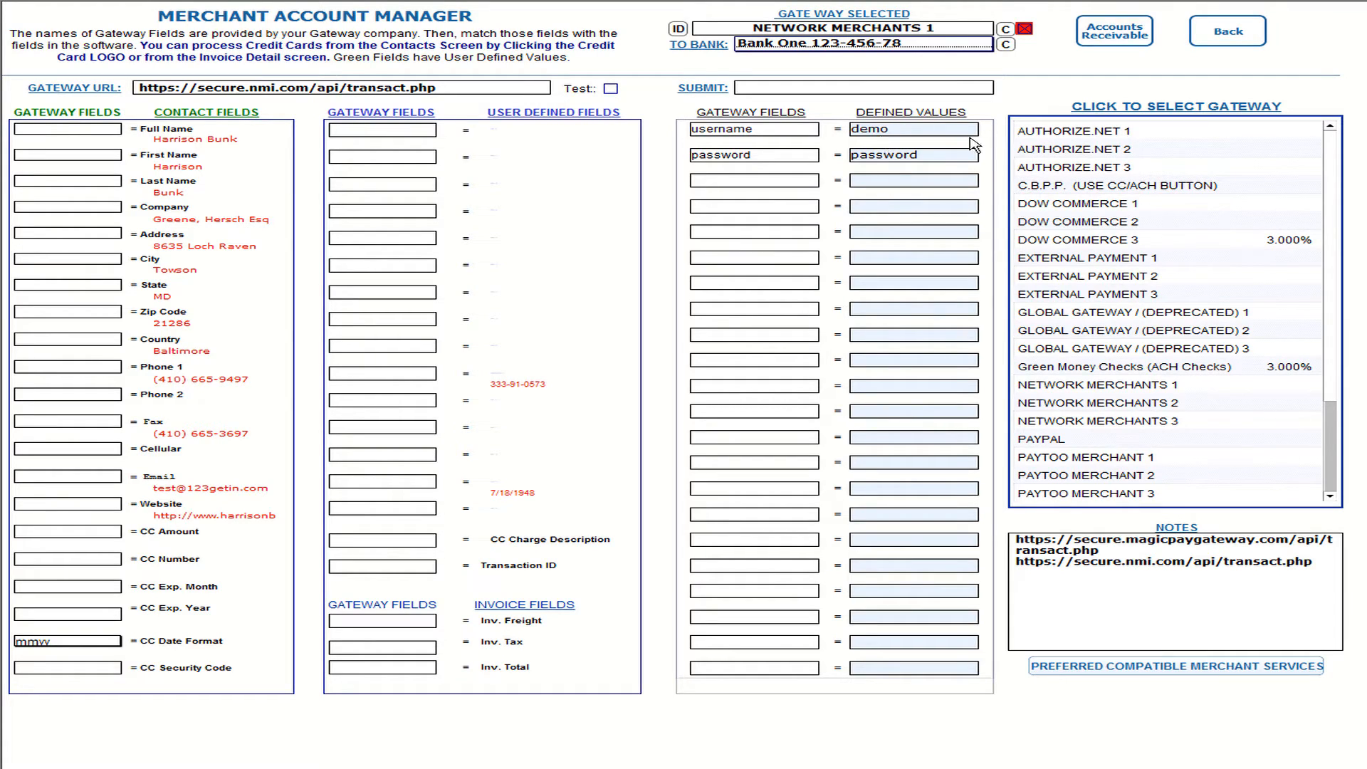
pyautogui.click(1050, 133)
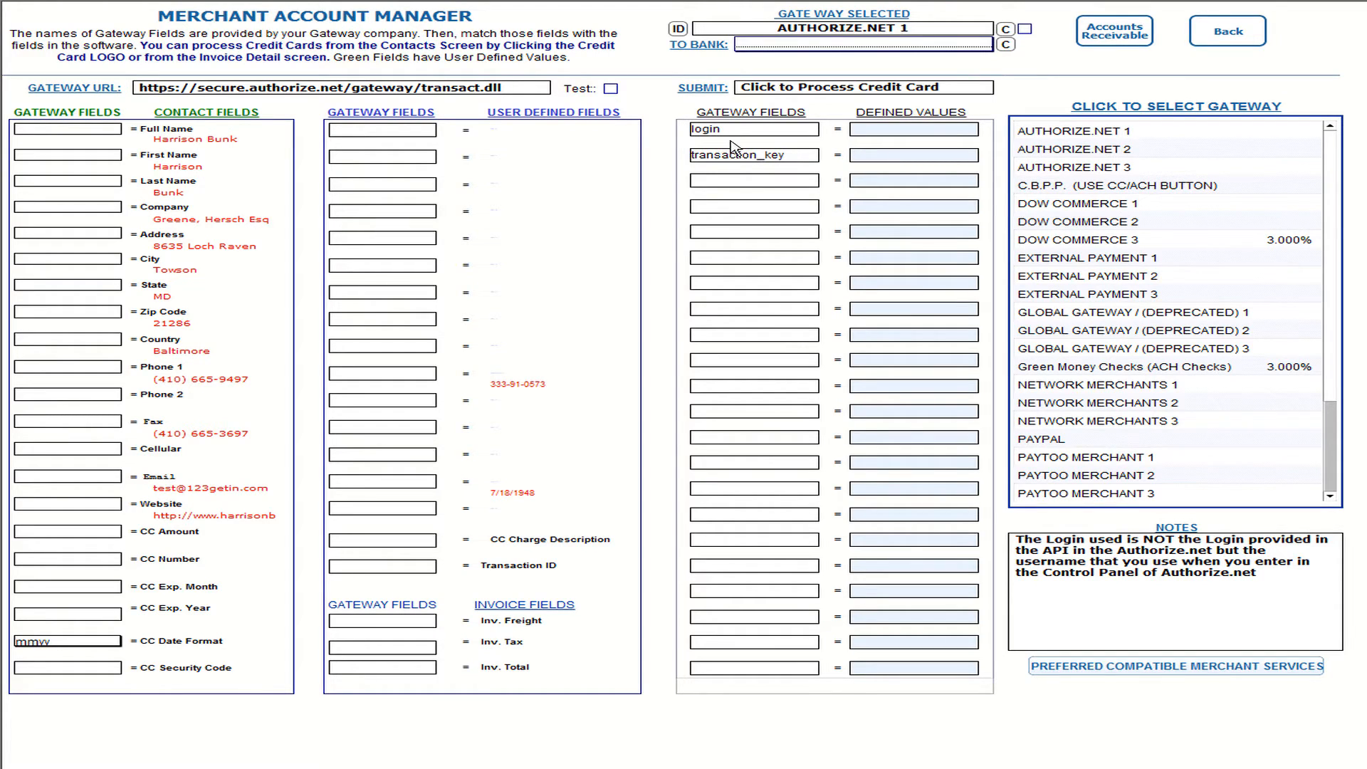
pyautogui.click(1093, 386)
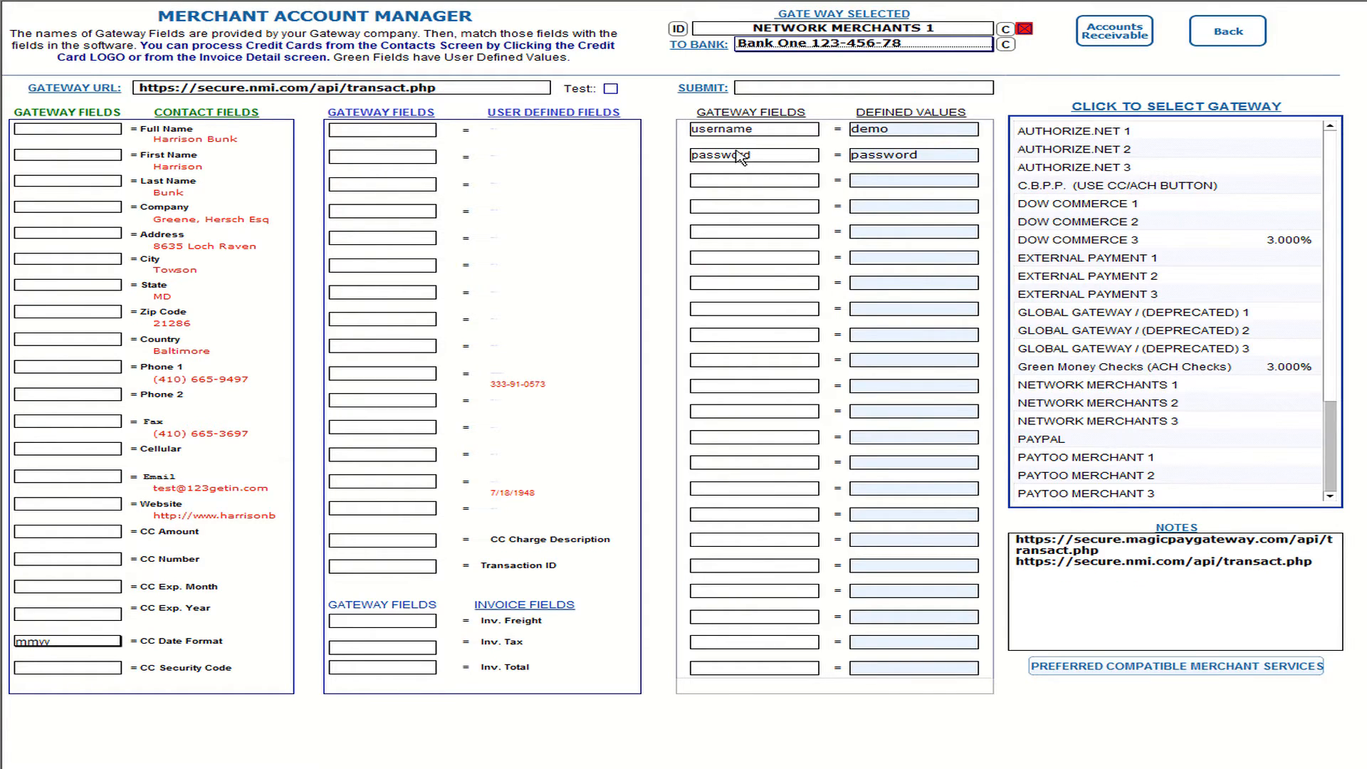
pyautogui.click(897, 132)
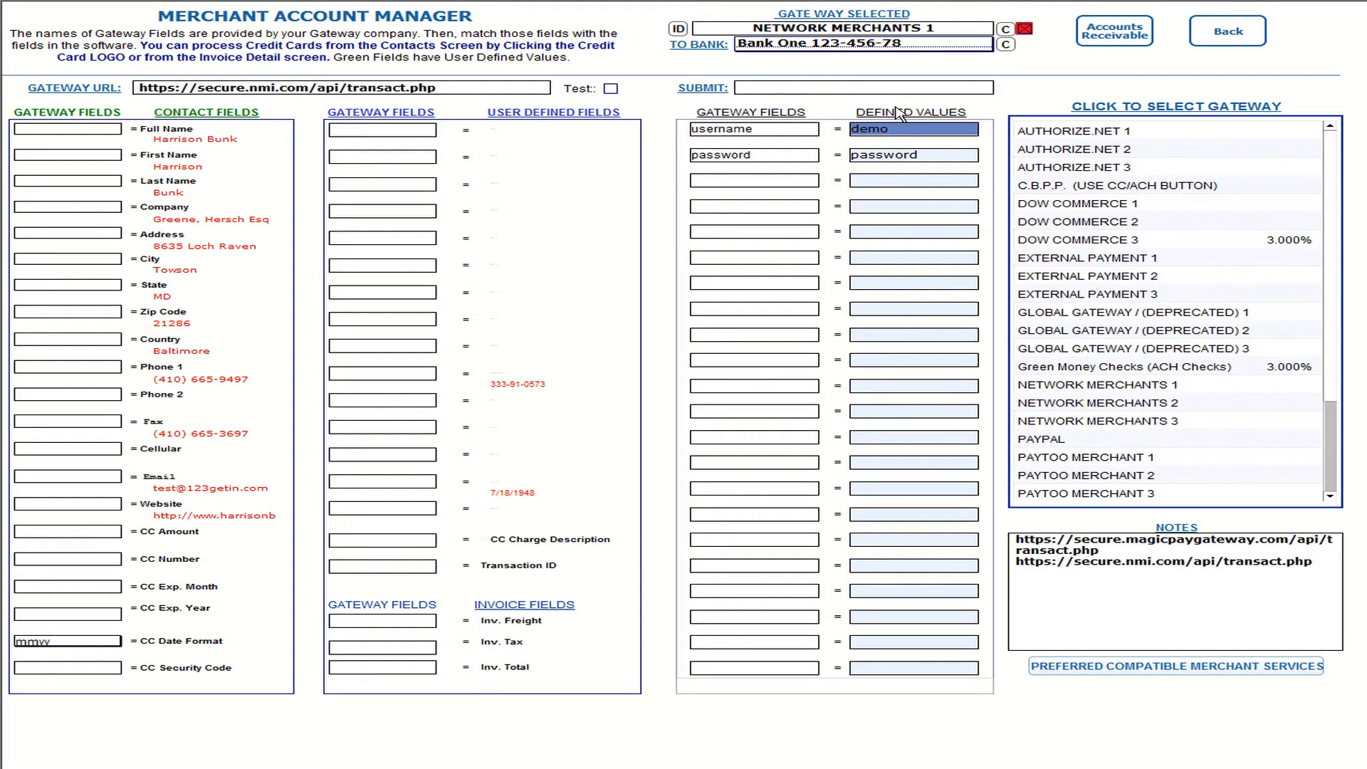
pyautogui.click(896, 107)
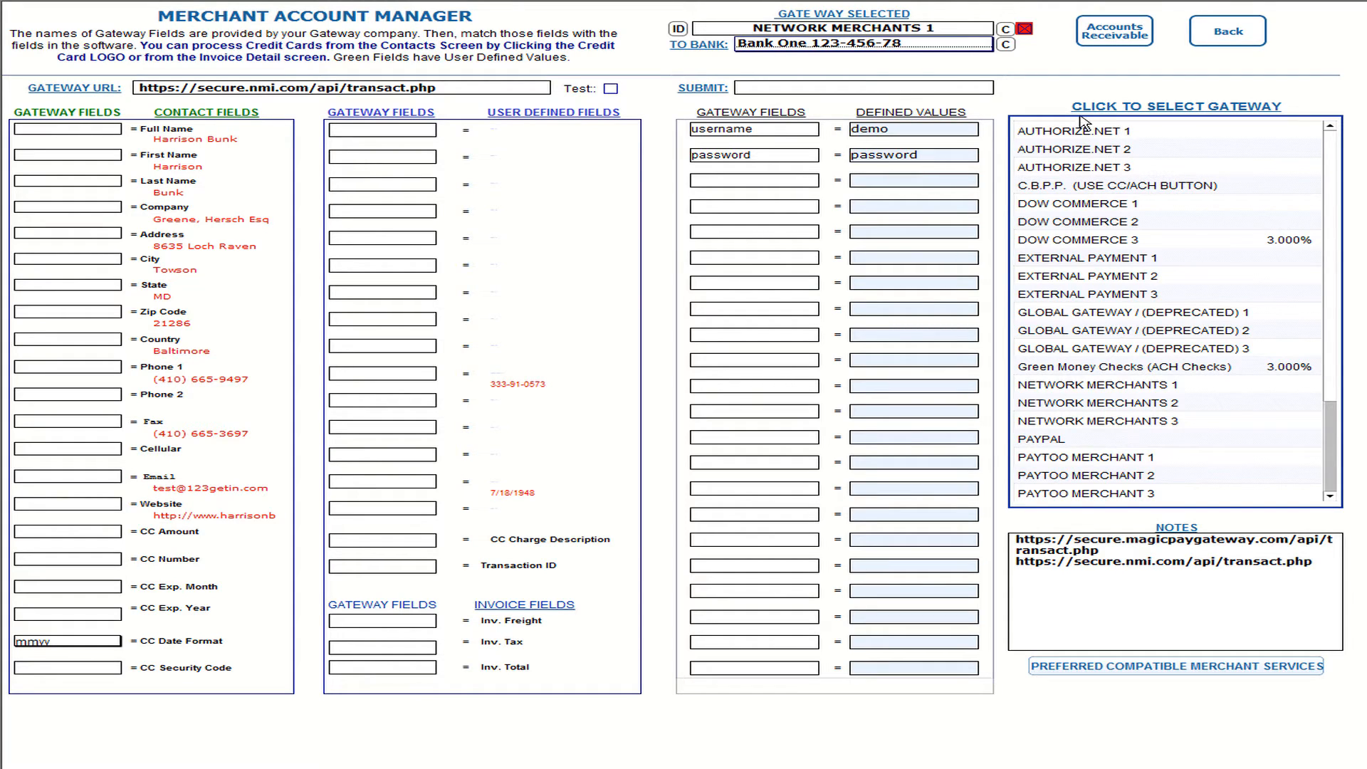
# Step: Leave Merchant Manager and choose Account Receivables from the full program menu
pyautogui.click(1238, 35)
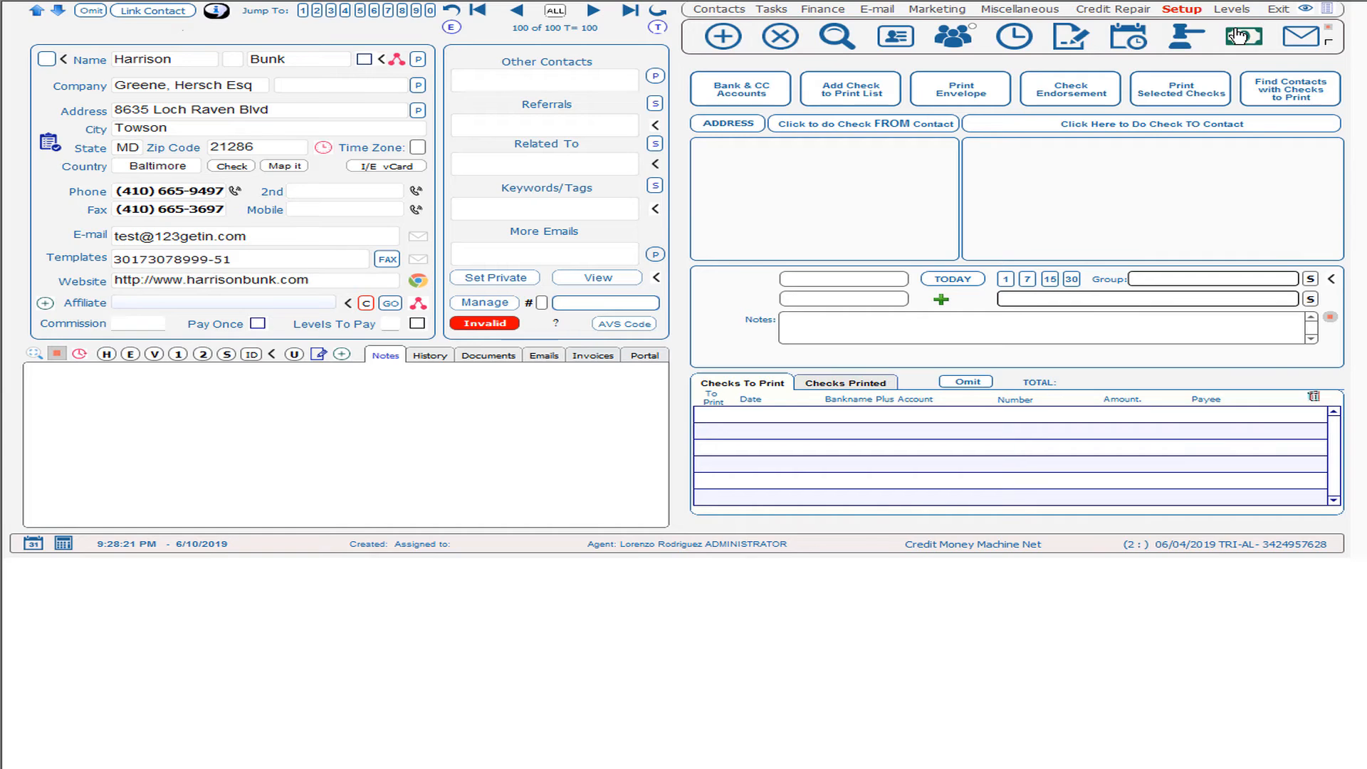
pyautogui.click(813, 10)
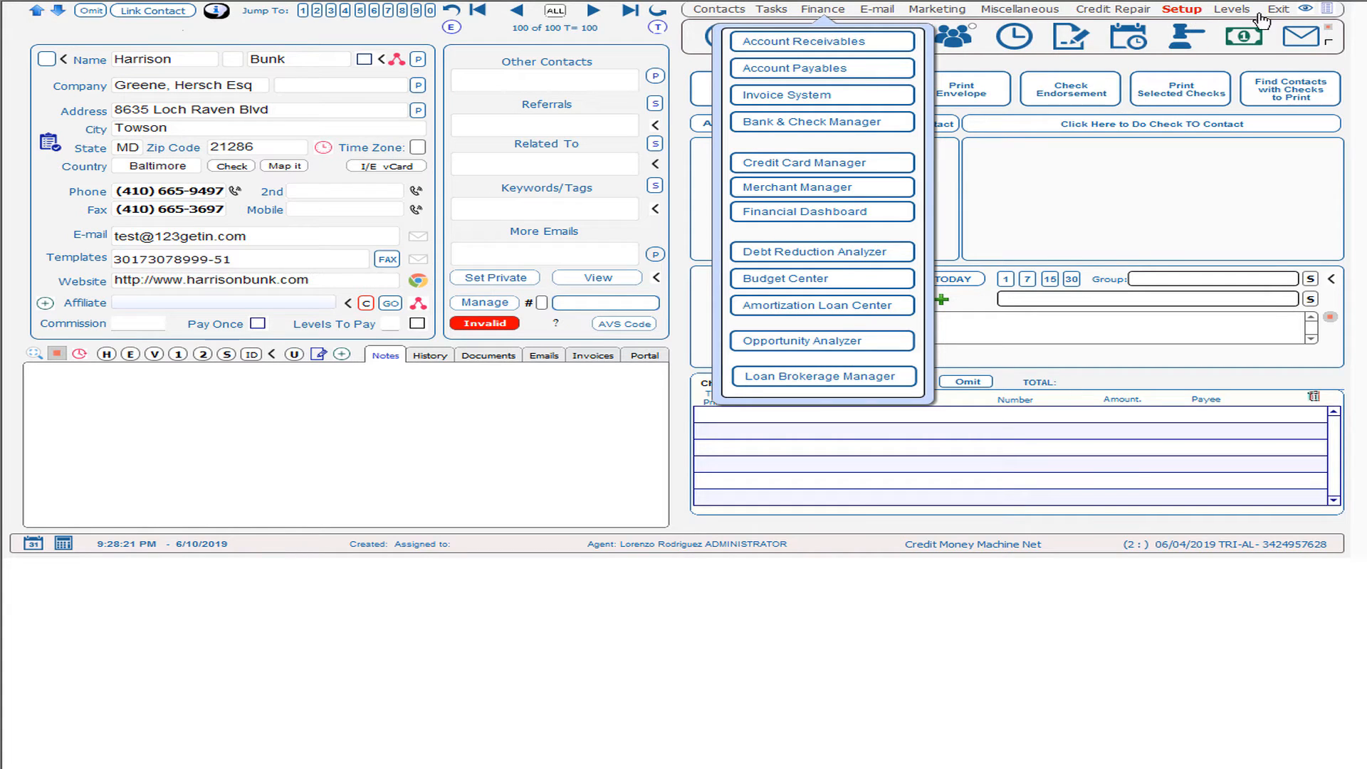
pyautogui.click(1329, 12)
pyautogui.click(1328, 11)
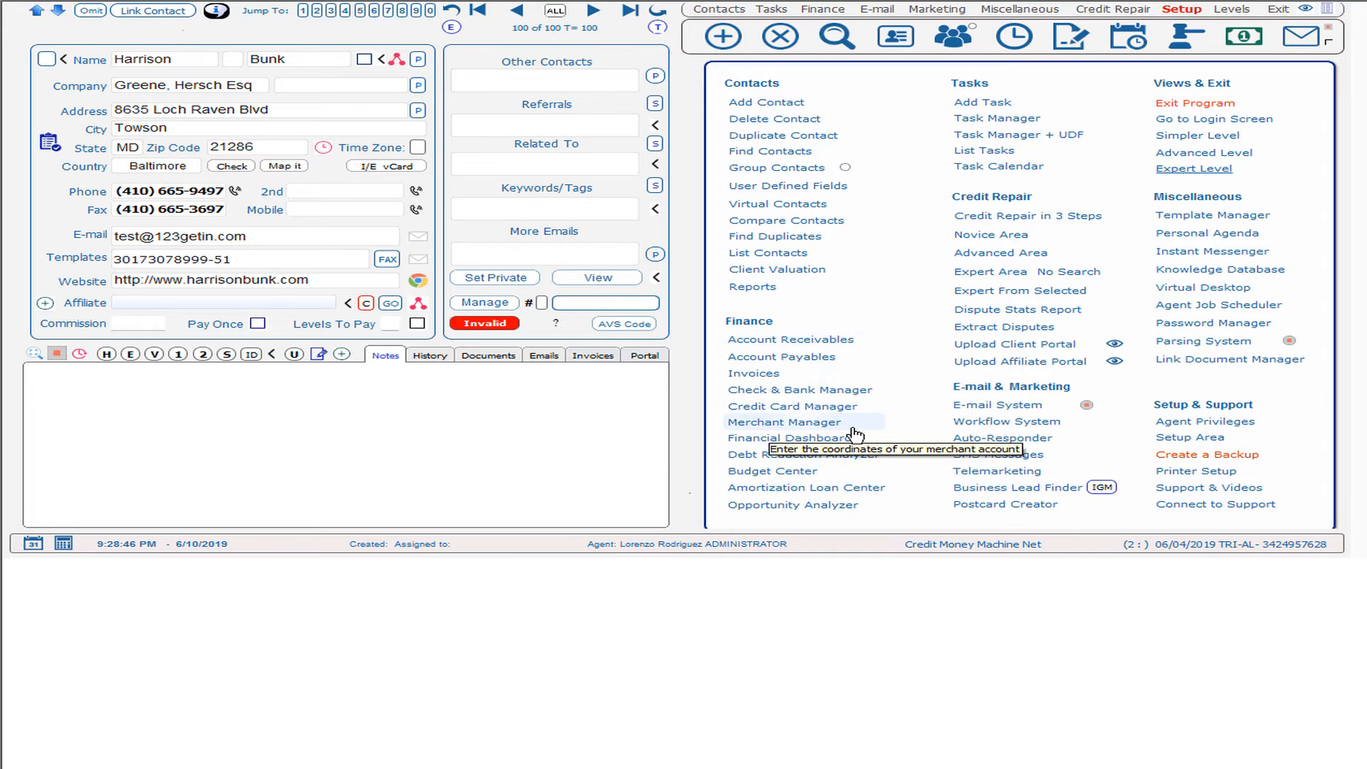
pyautogui.click(781, 345)
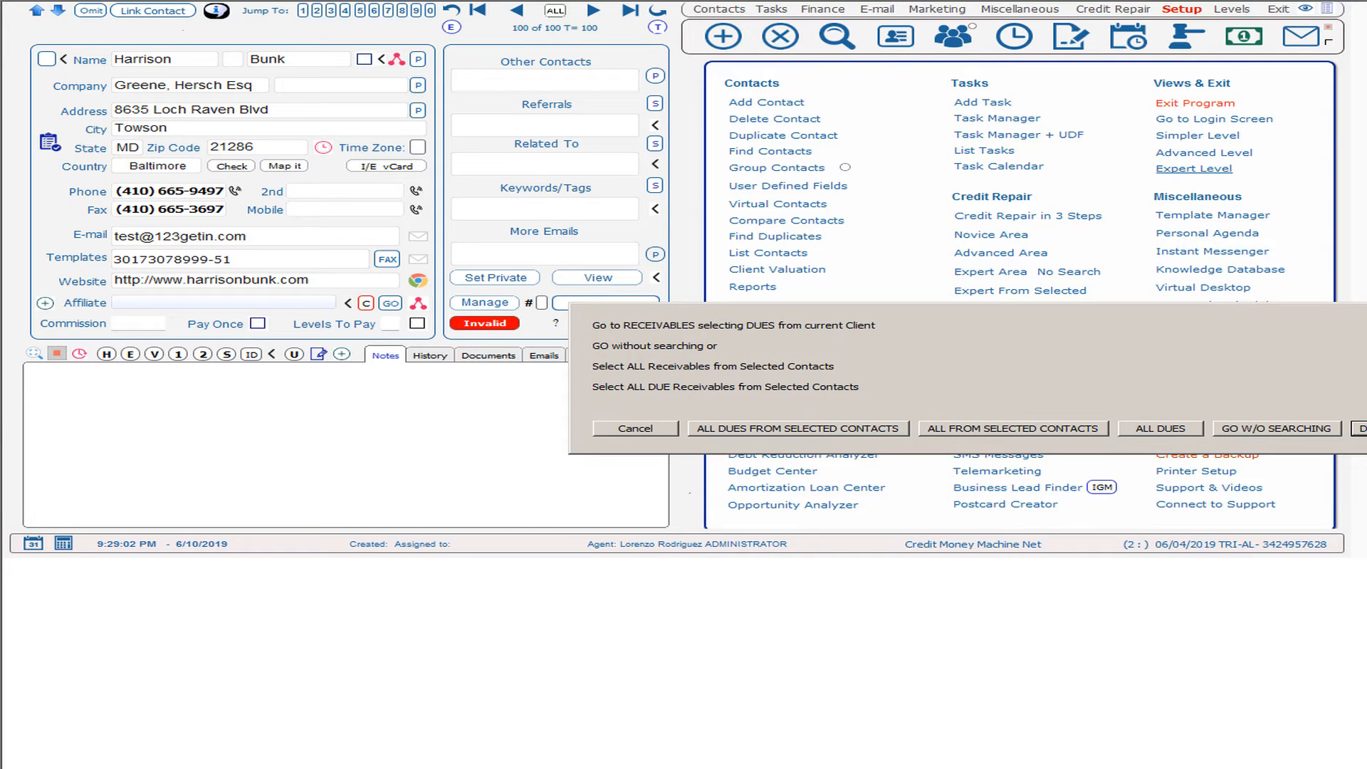
# Step: Open receivables without a contact search and pick TEST 1 as the payment plan to insert
pyautogui.click(1360, 429)
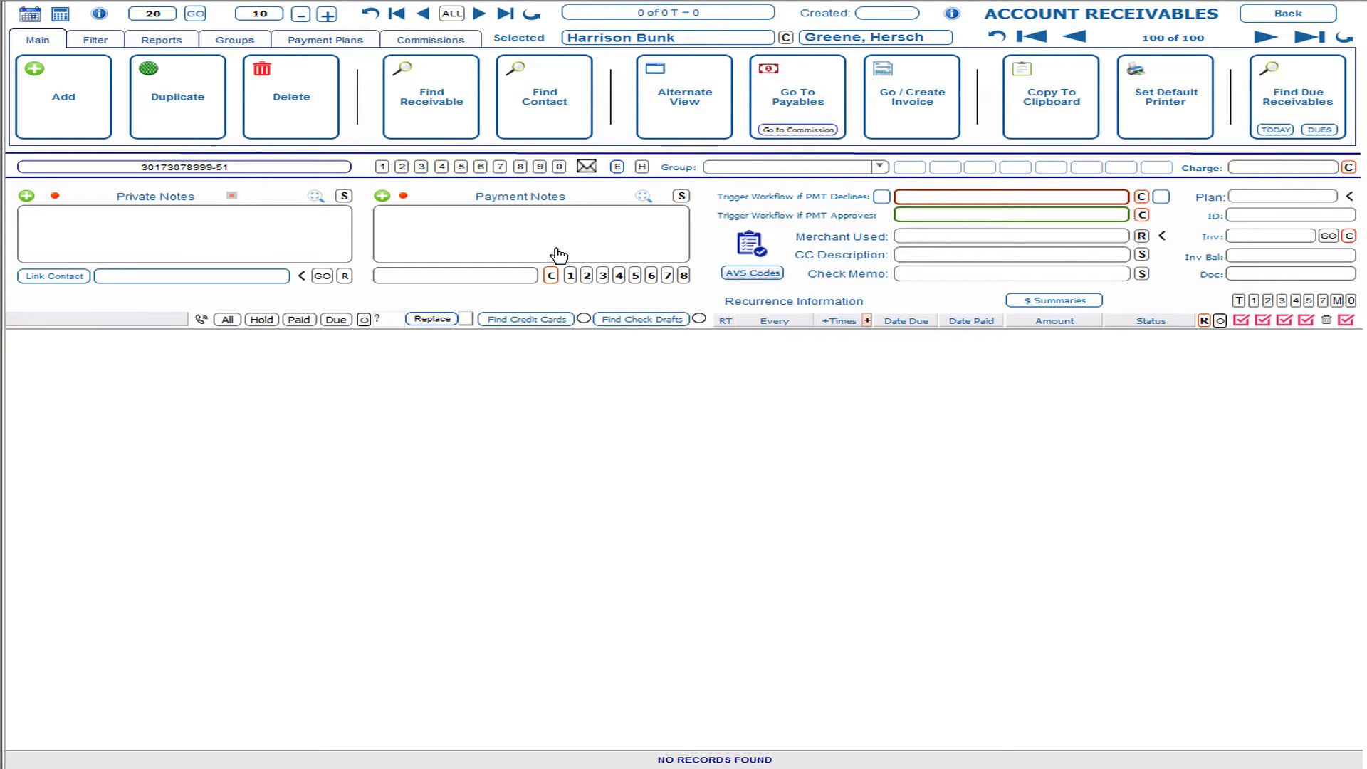
pyautogui.click(345, 42)
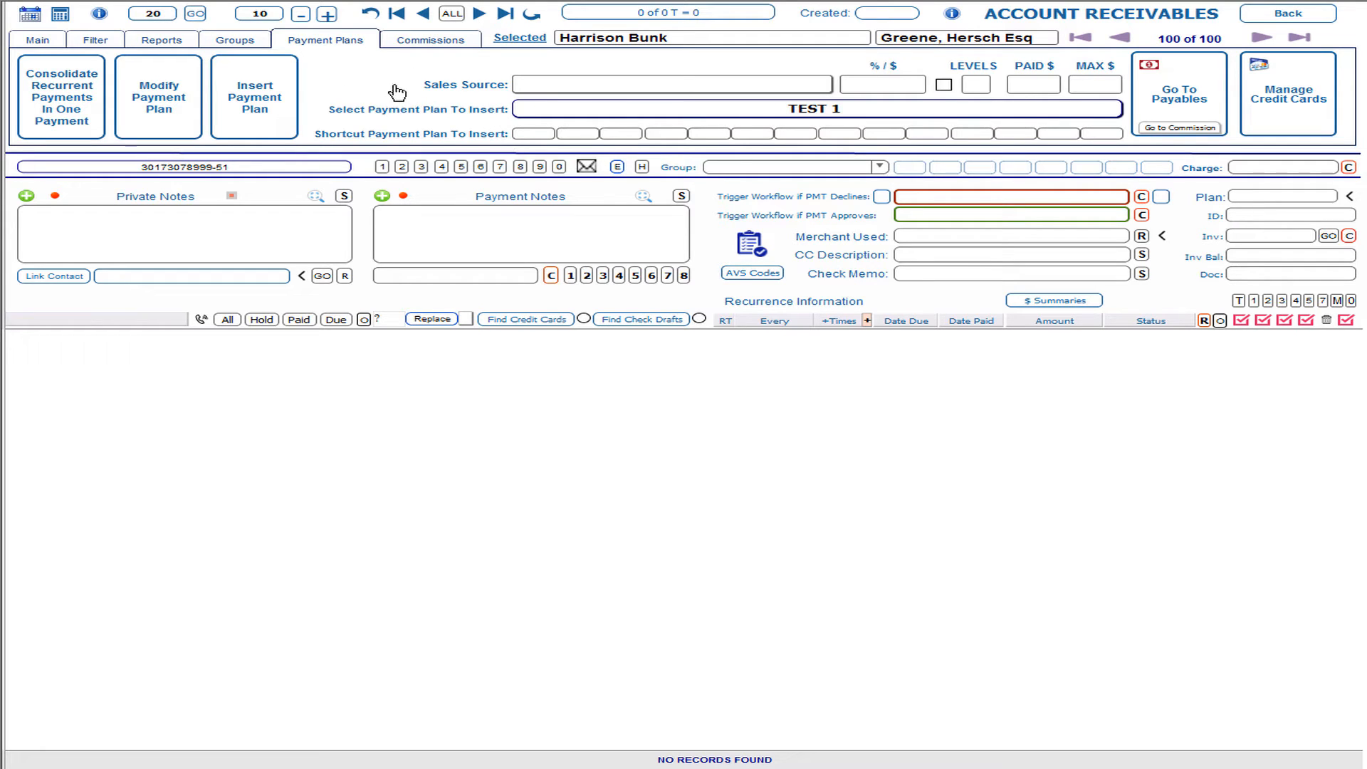
pyautogui.click(525, 110)
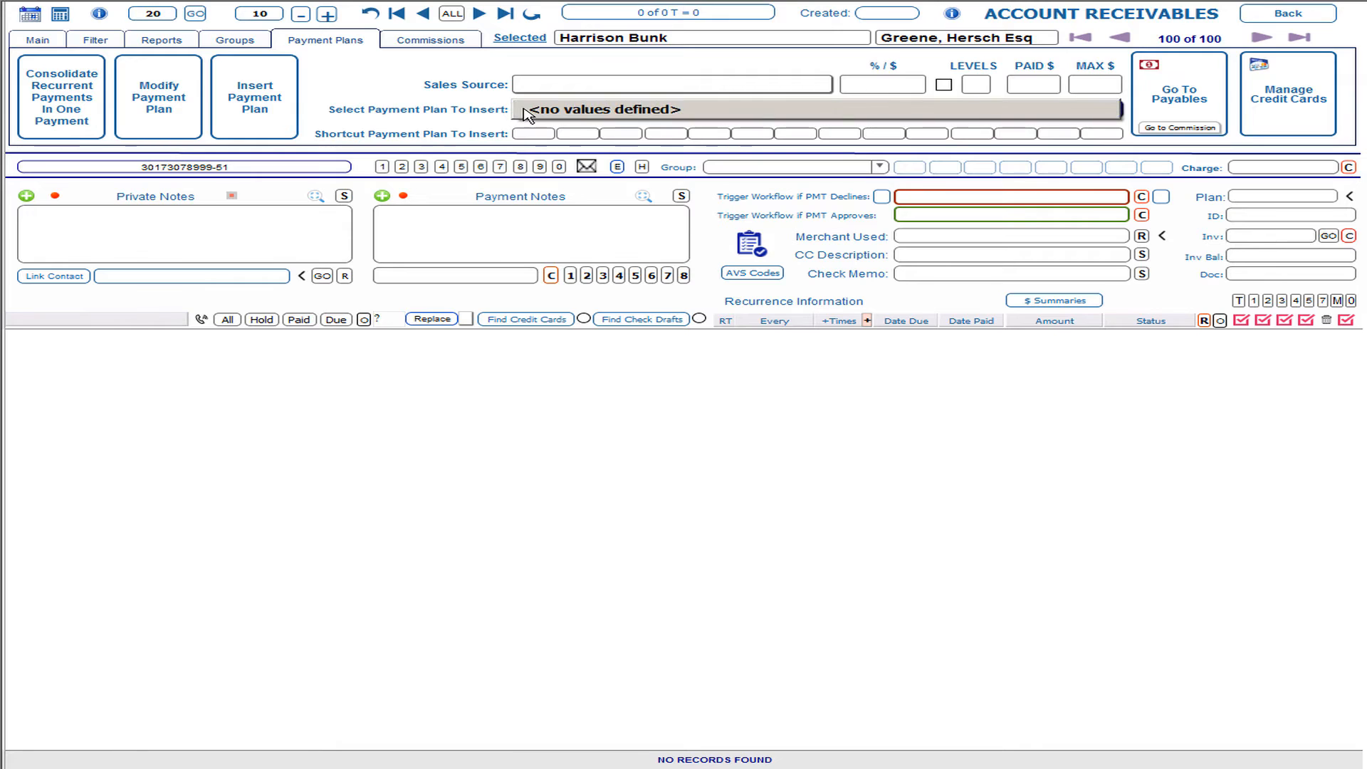
pyautogui.click(431, 73)
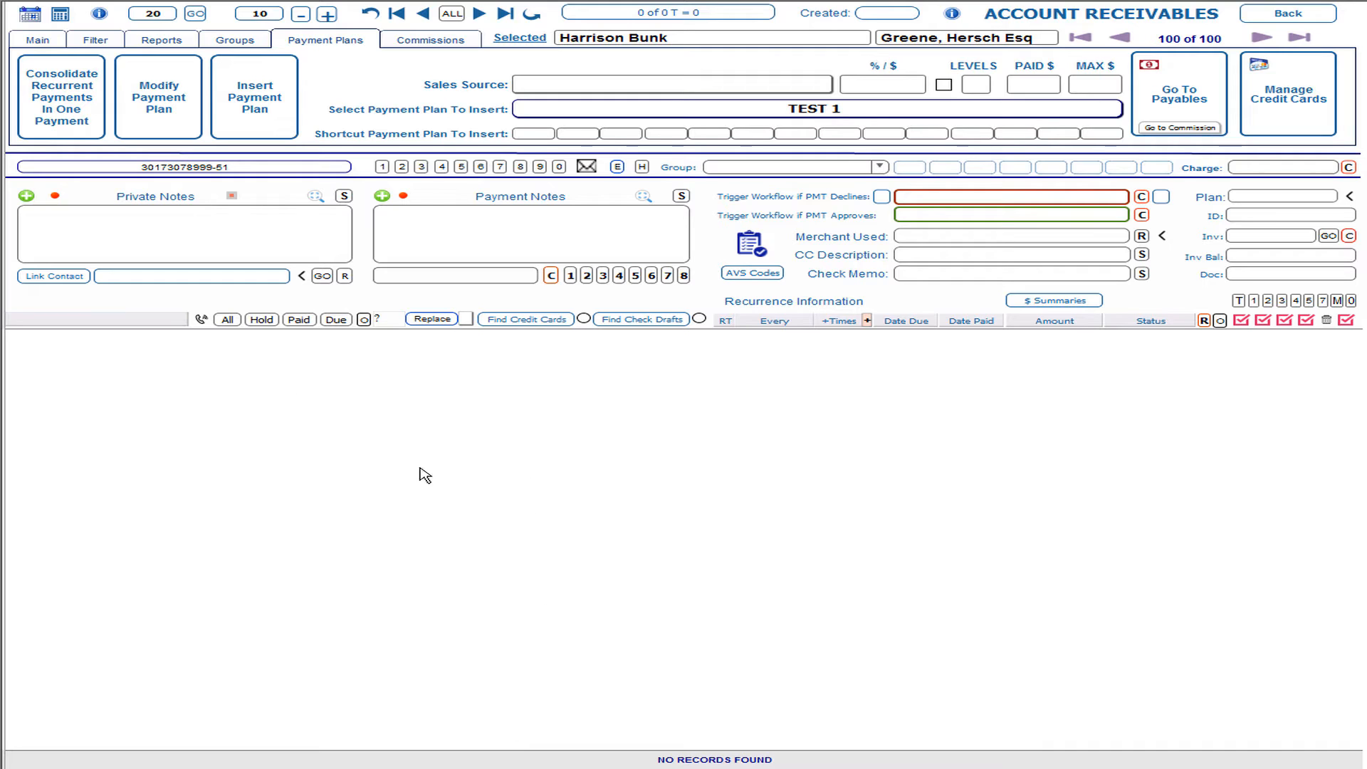
pyautogui.click(30, 42)
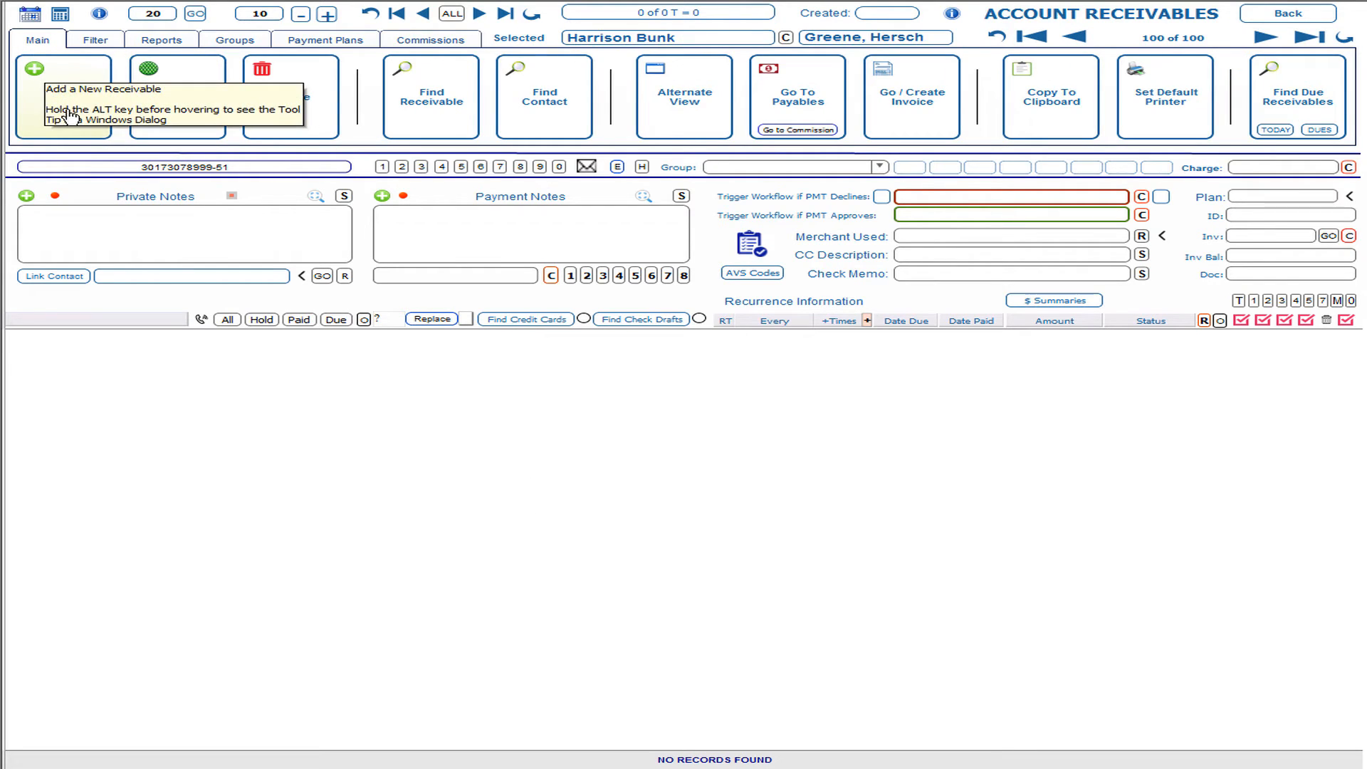
# Step: Add a monthly receivable due 06/10/19 on NETWORK MERCHANTS 1 and show its payment plan options
pyautogui.click(69, 114)
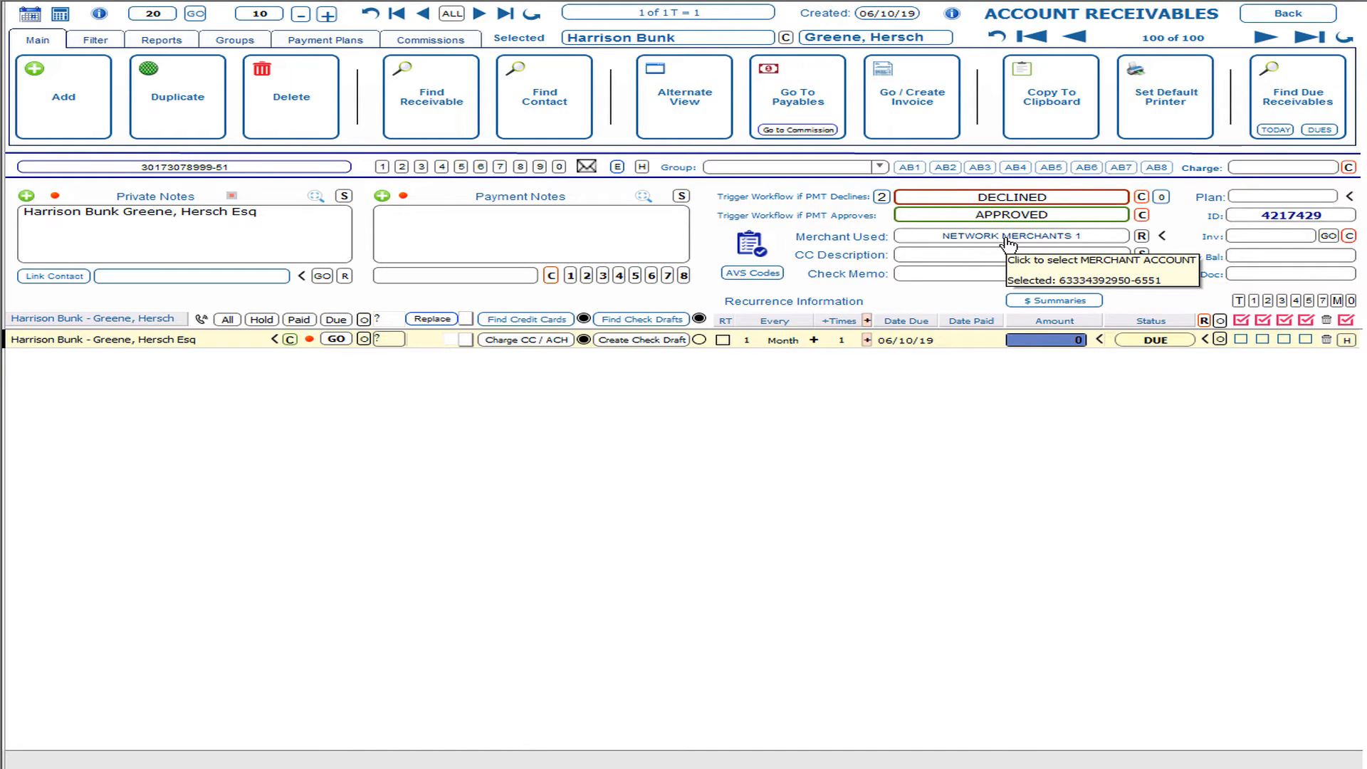
pyautogui.moveTo(1026, 345)
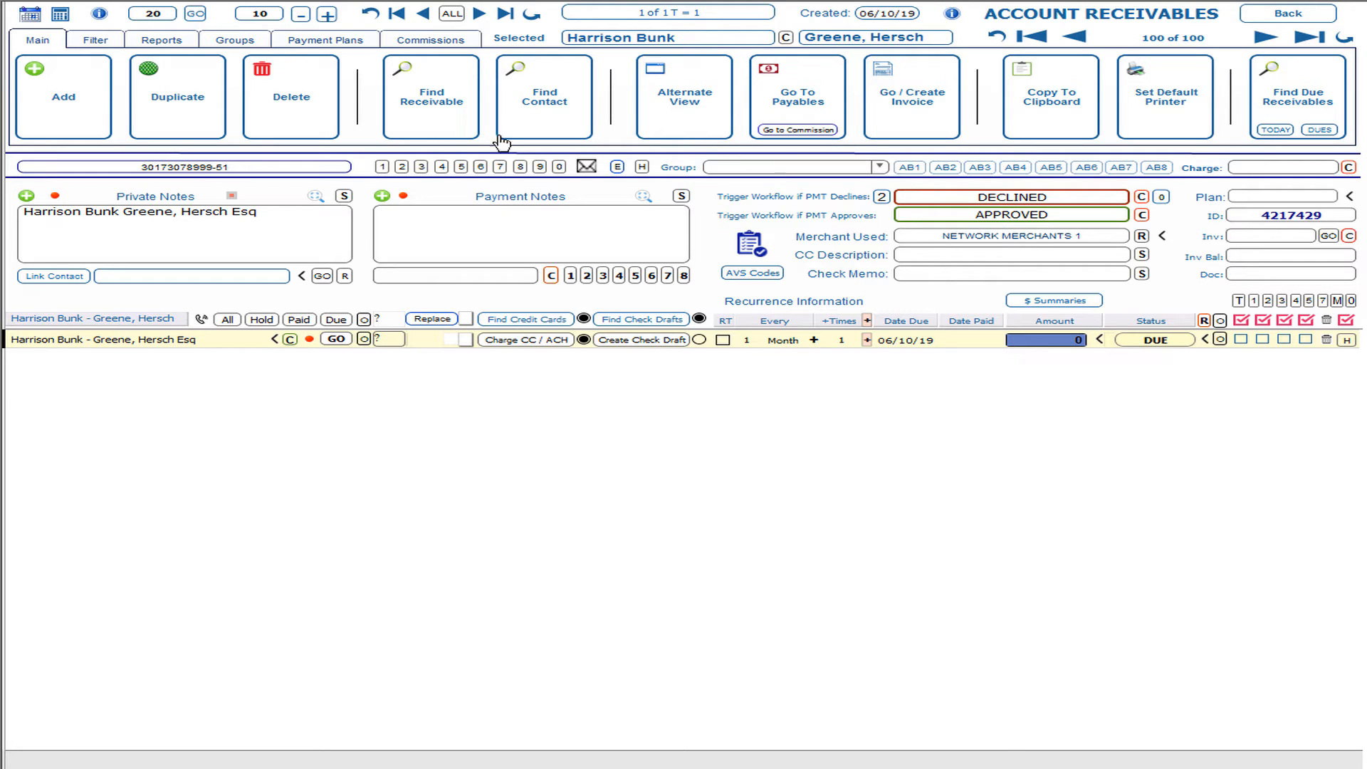
pyautogui.click(349, 48)
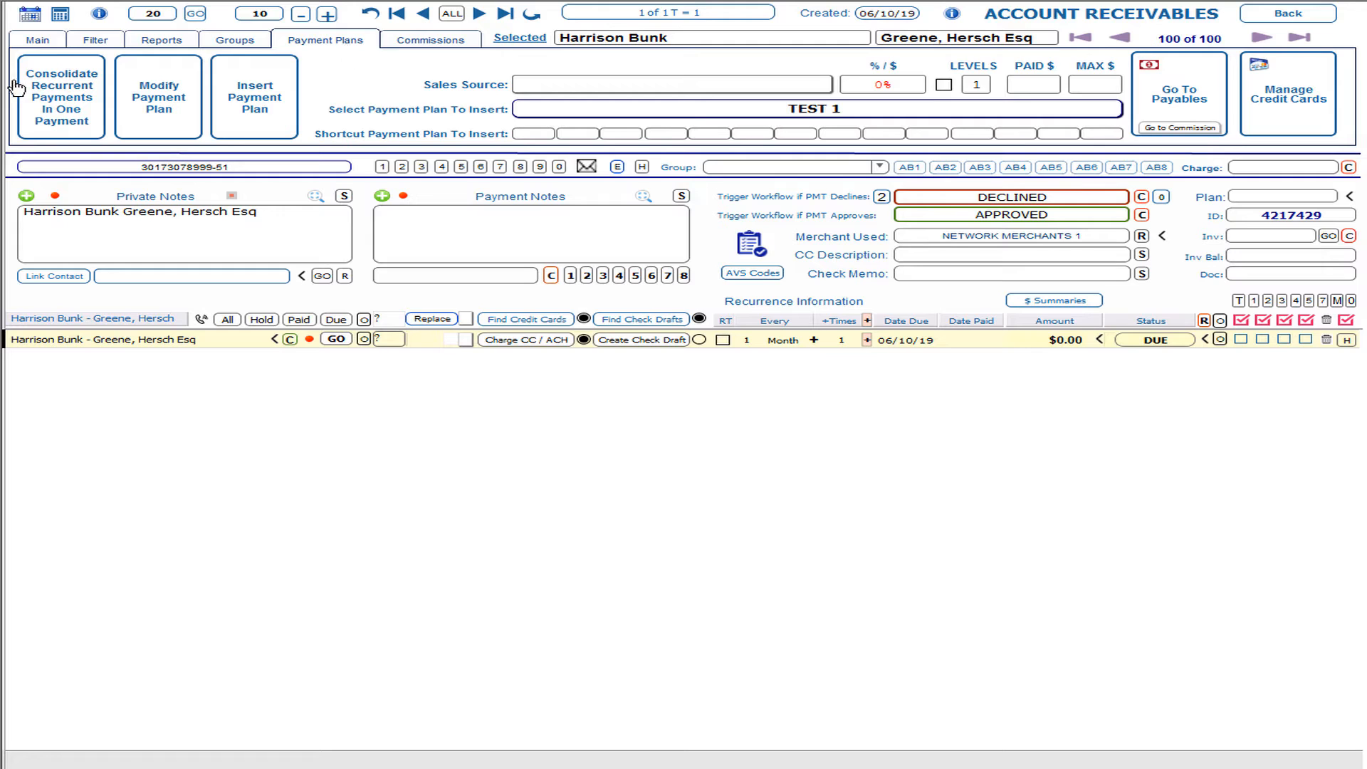
# Step: In the payment plan editor, add a new plan record keeping NETWORK MERCHANTS 1 as merchant
pyautogui.click(158, 119)
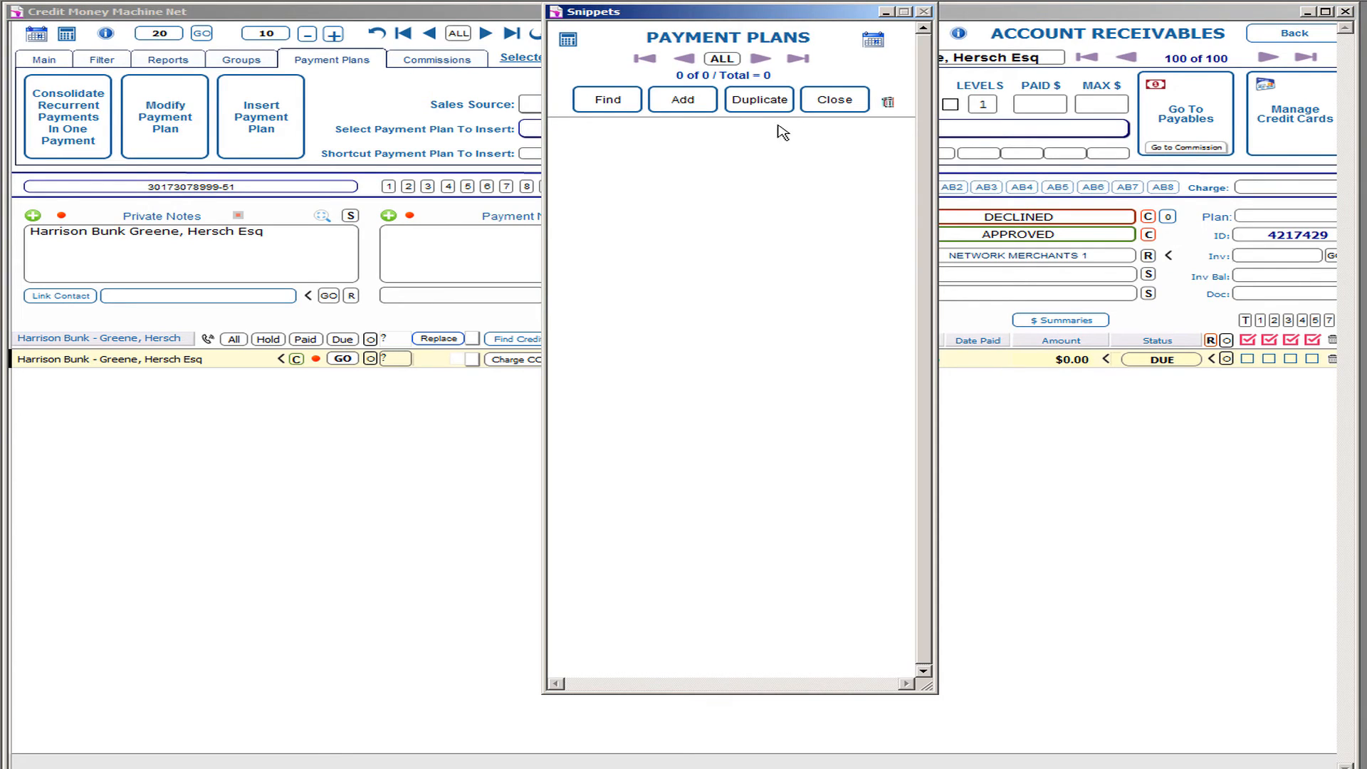
pyautogui.click(695, 101)
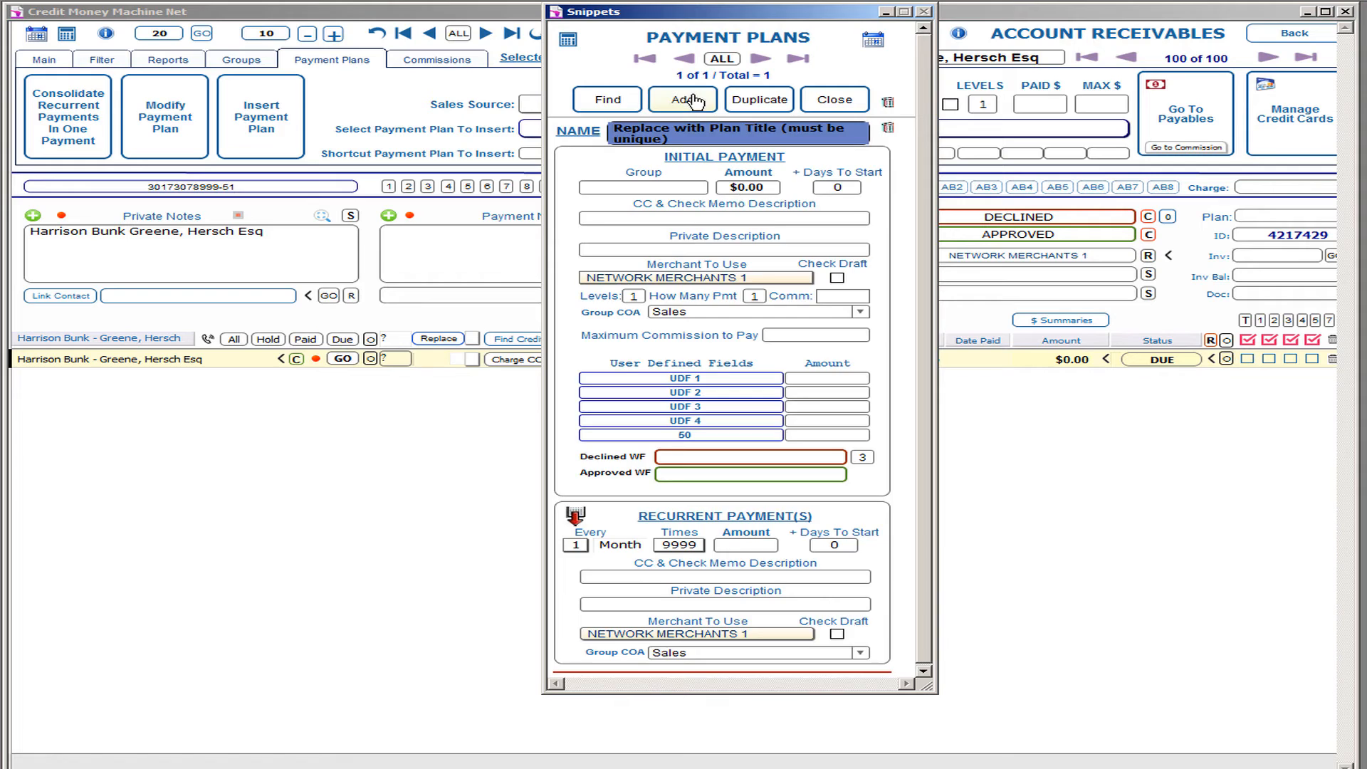
pyautogui.click(725, 279)
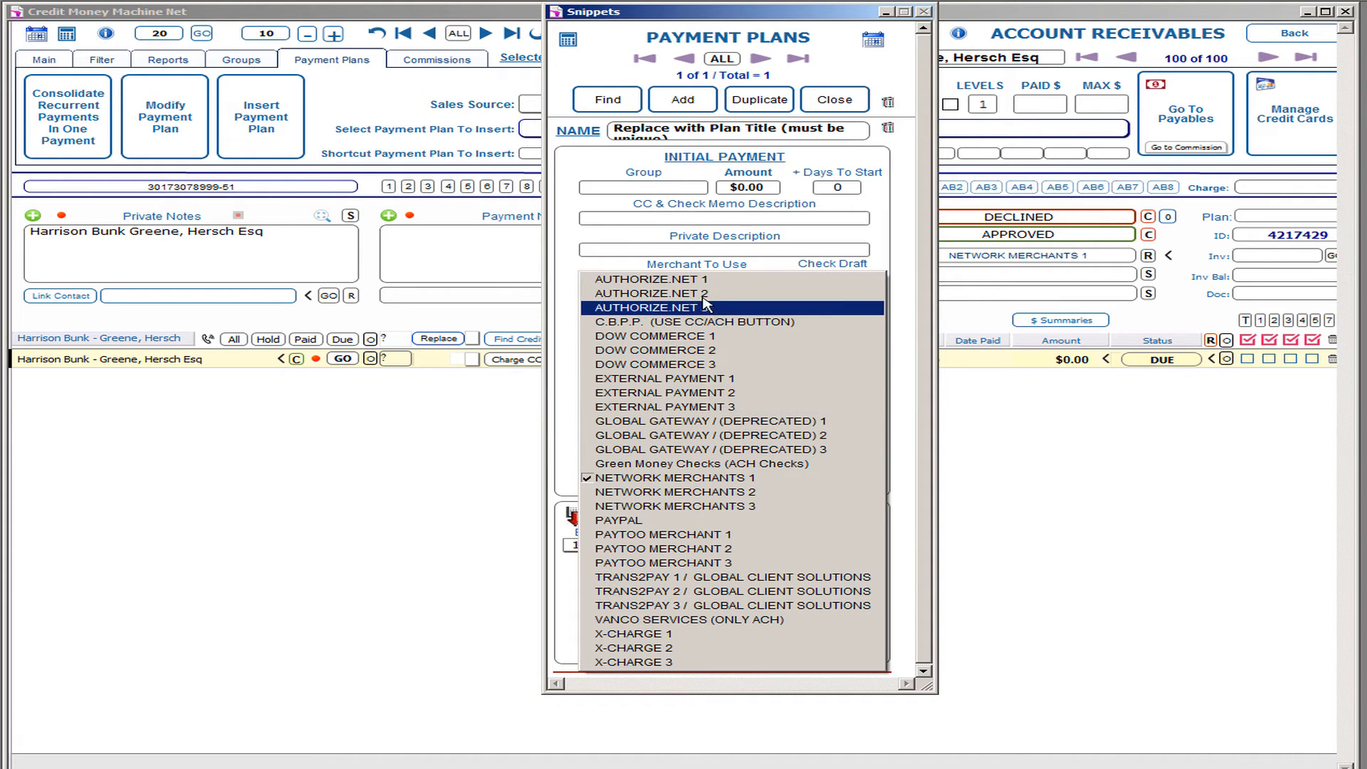
pyautogui.click(578, 241)
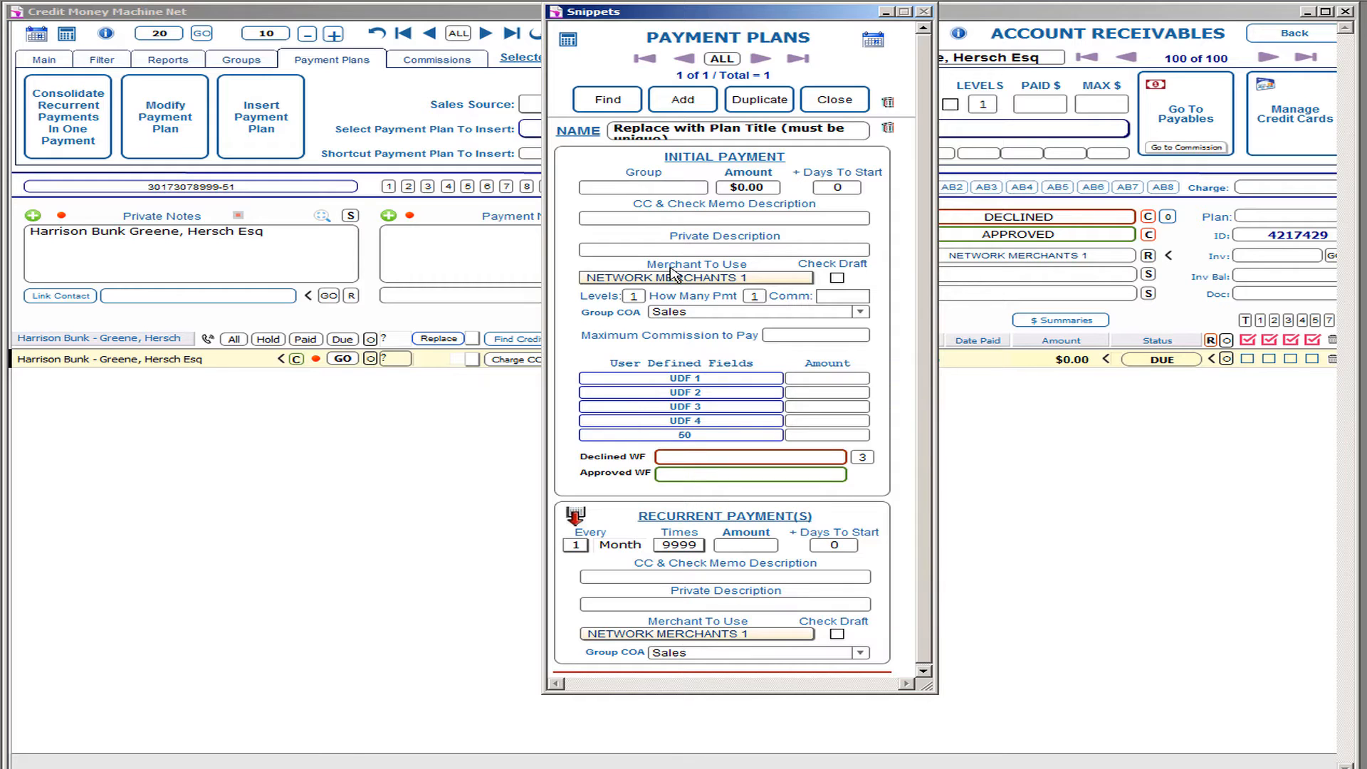
pyautogui.click(826, 99)
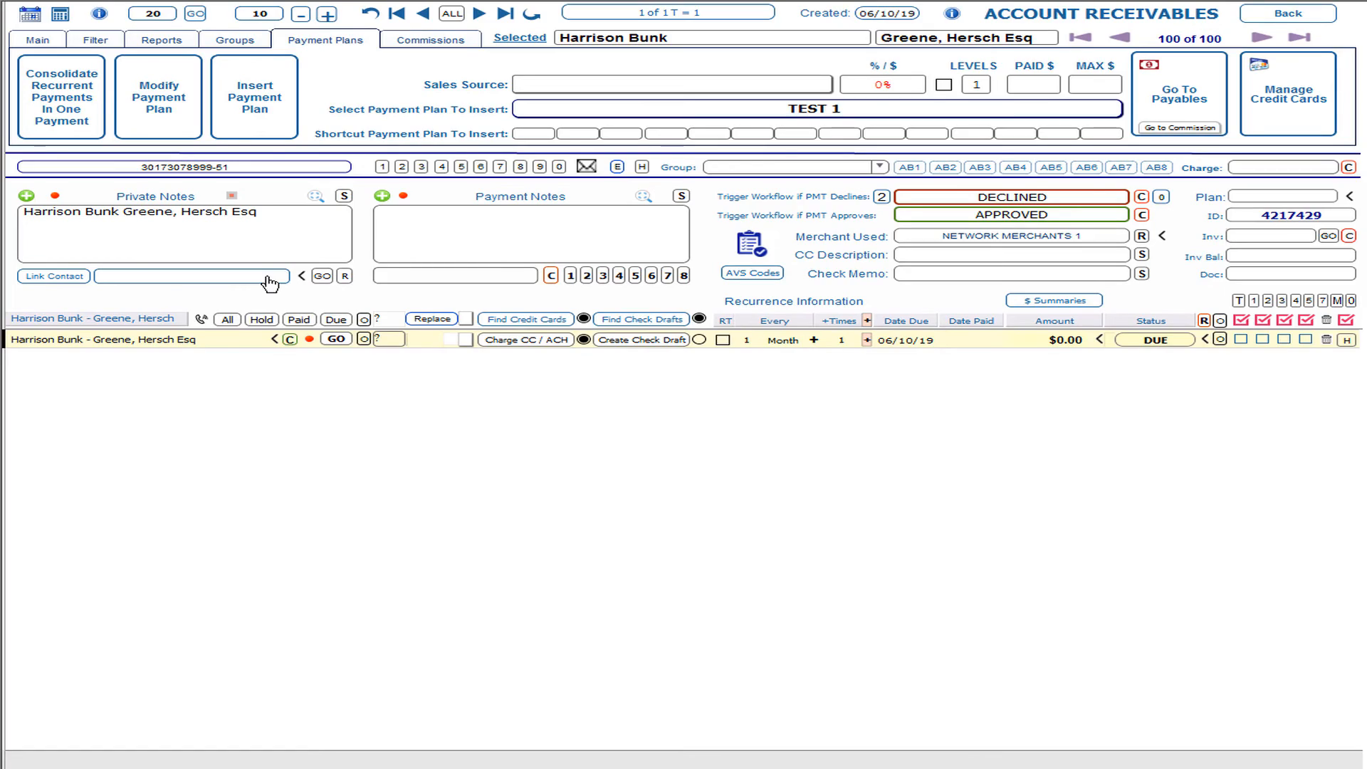
# Step: Enter $200.00 as the receivable's amount, moving on to the CC Description field
pyautogui.click(1044, 347)
pyautogui.write('20')
pyautogui.click(993, 258)
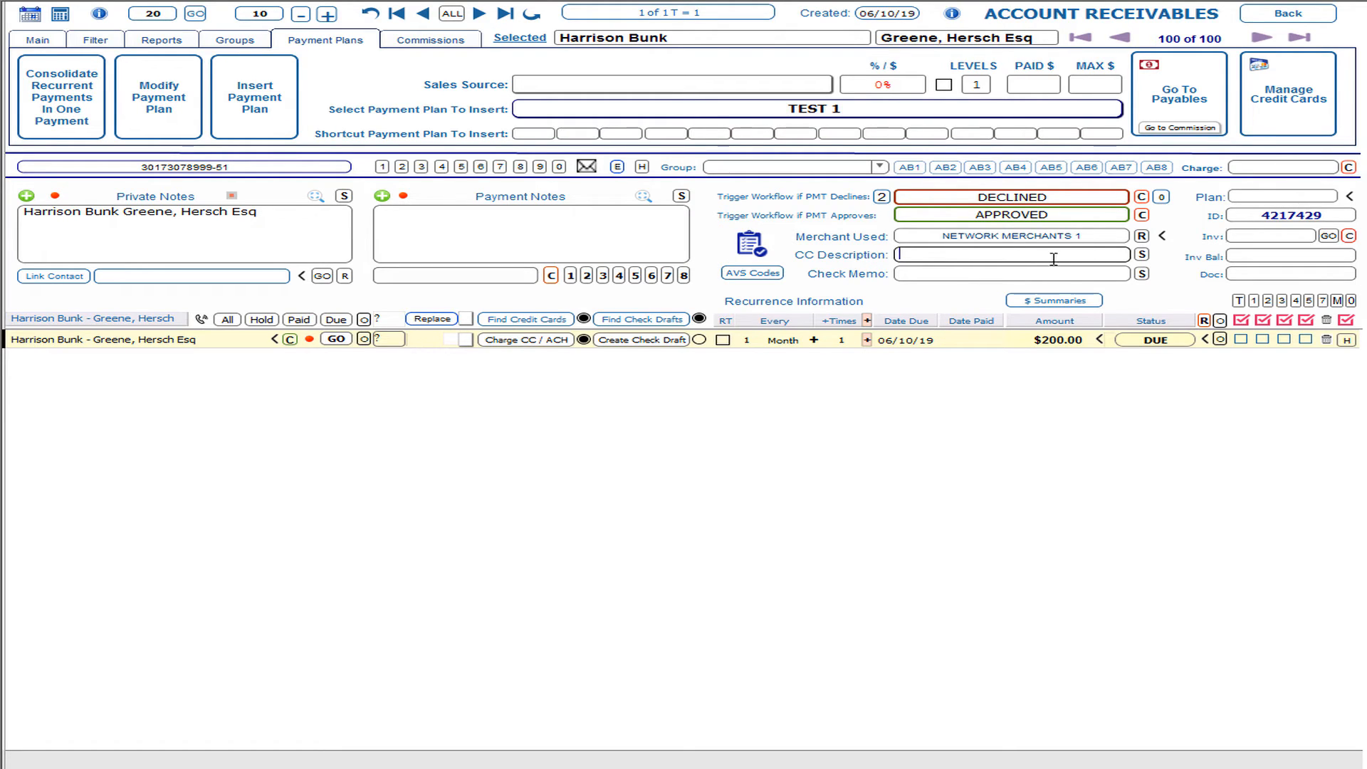
# Step: Add 'Setup fee' as a new saved CC Description entry and return to the receivable
pyautogui.click(1143, 256)
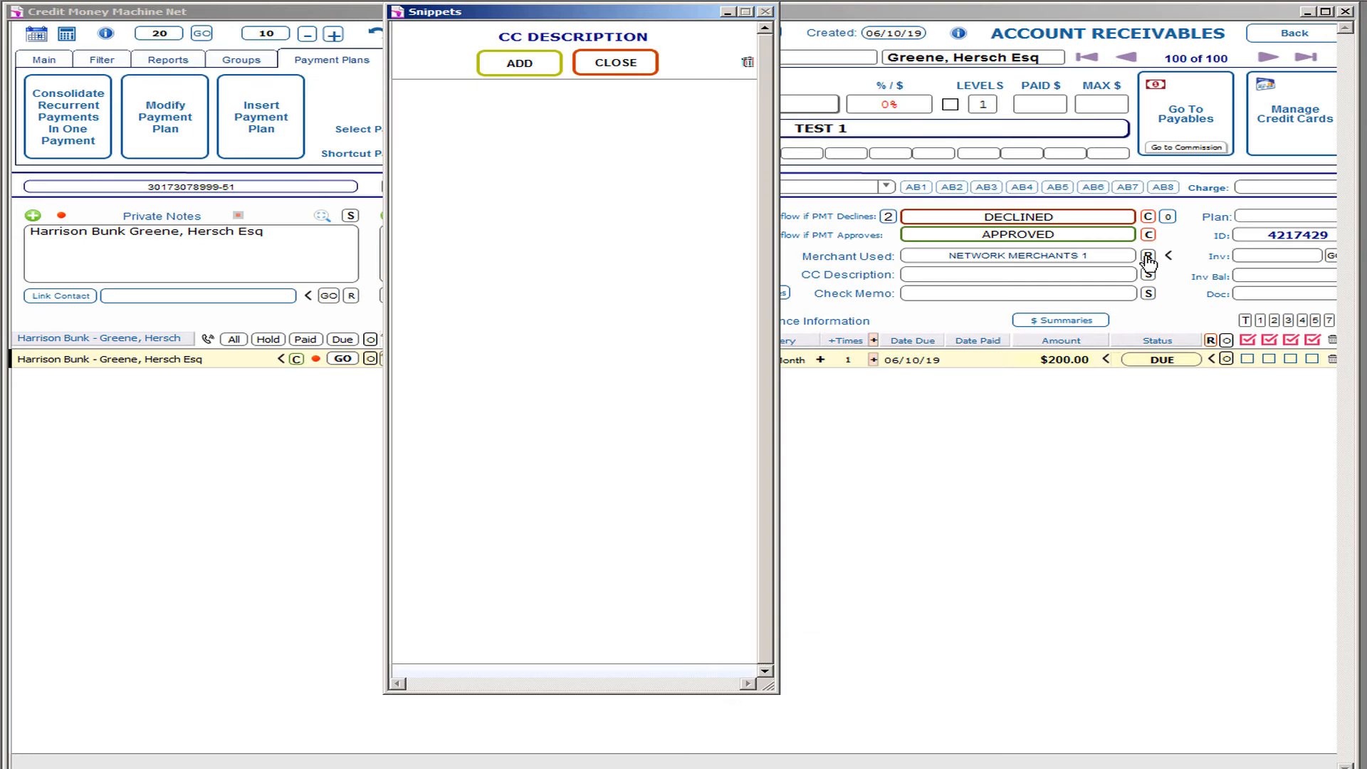
pyautogui.click(529, 71)
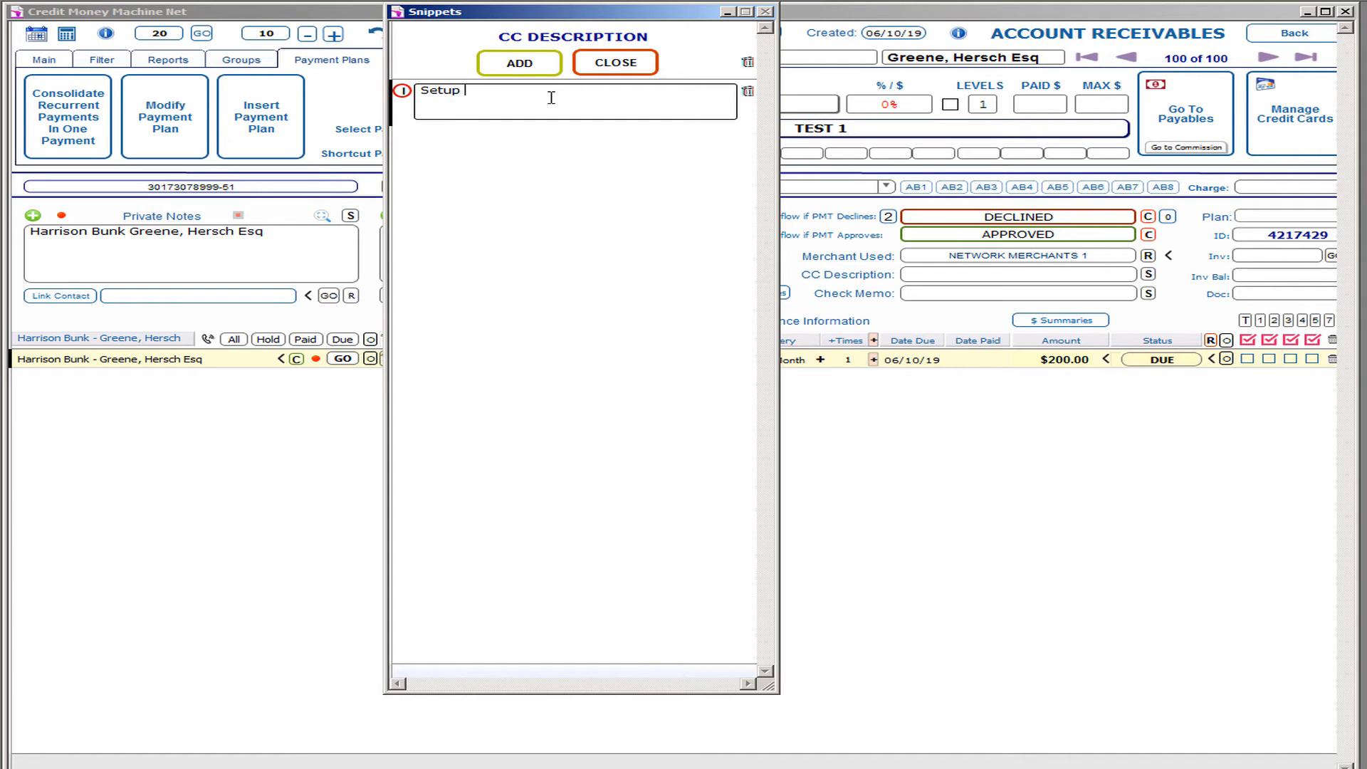
pyautogui.click(616, 63)
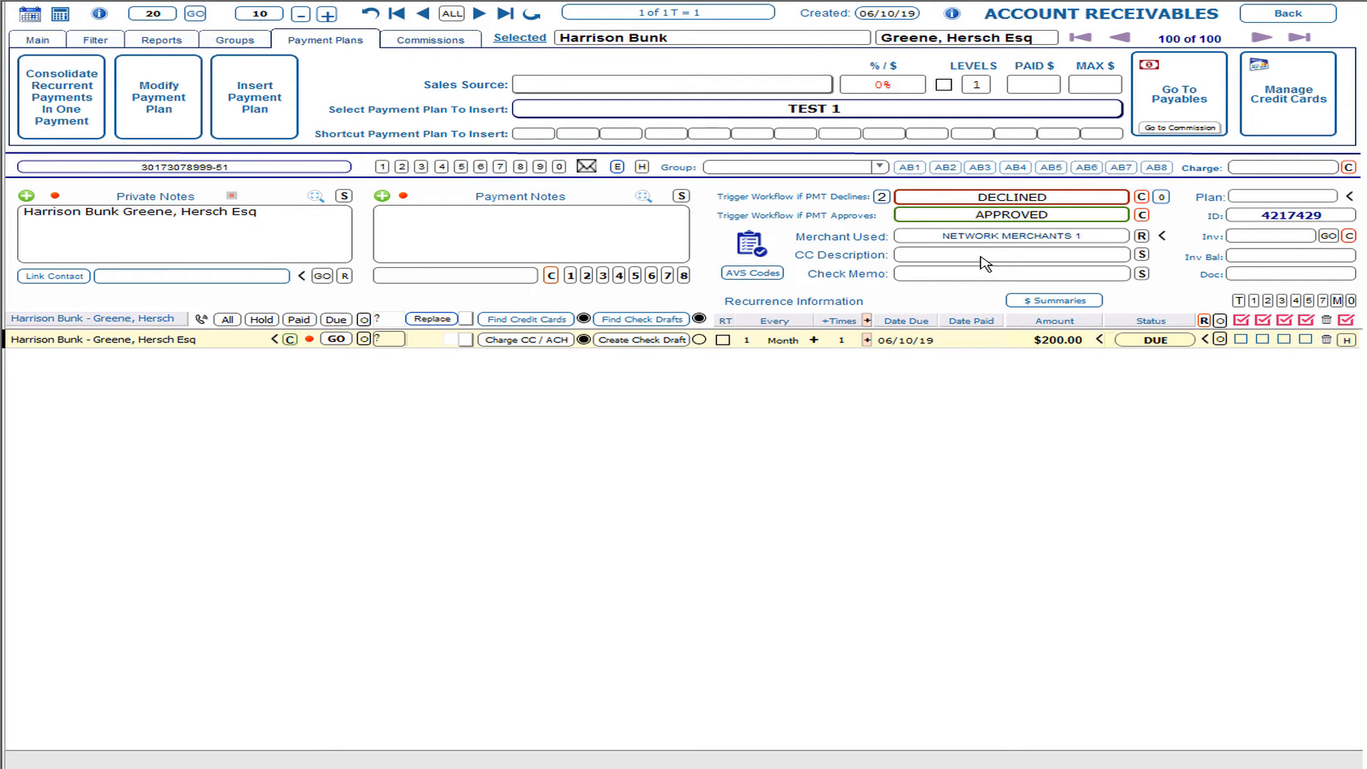
pyautogui.click(981, 258)
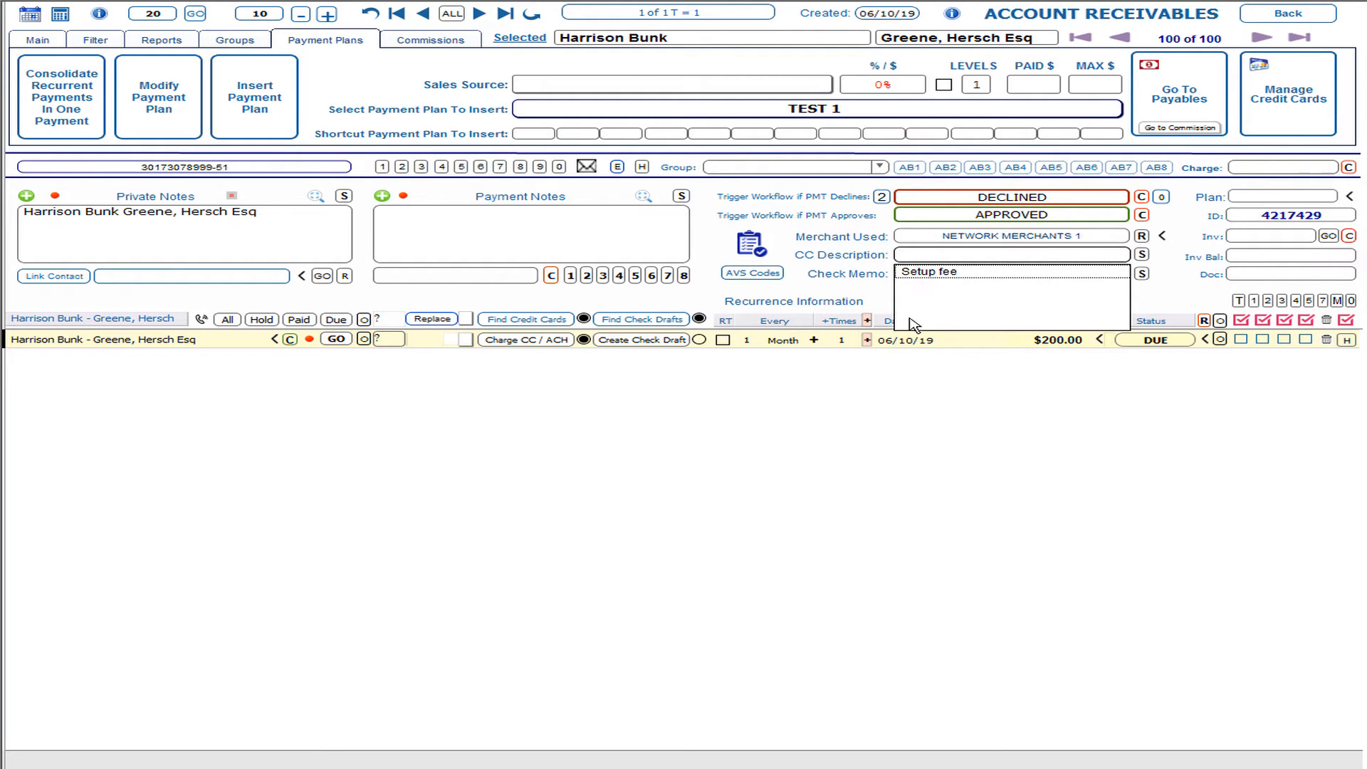
# Step: Set the receivable's CC Description to Setup fee, tick RT, and set +Times to 9999
pyautogui.click(923, 275)
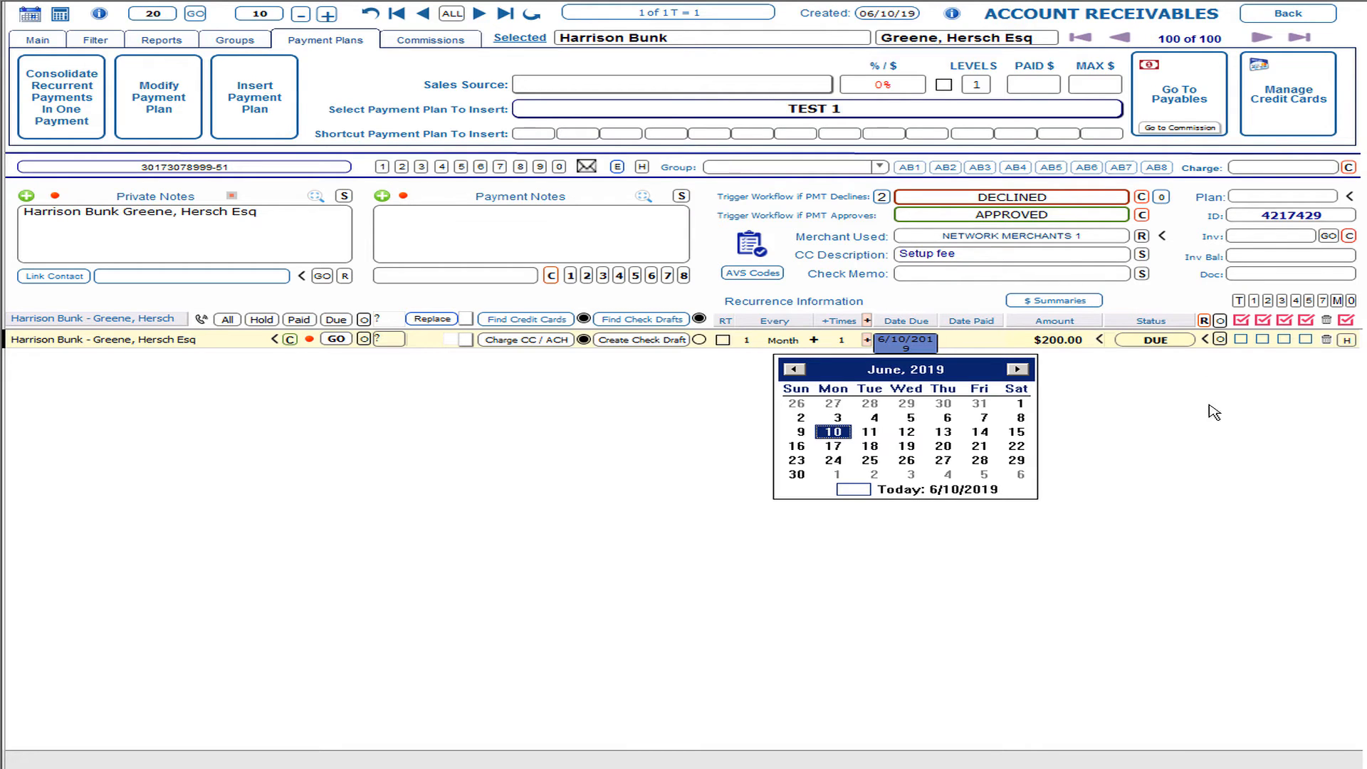
pyautogui.click(1207, 427)
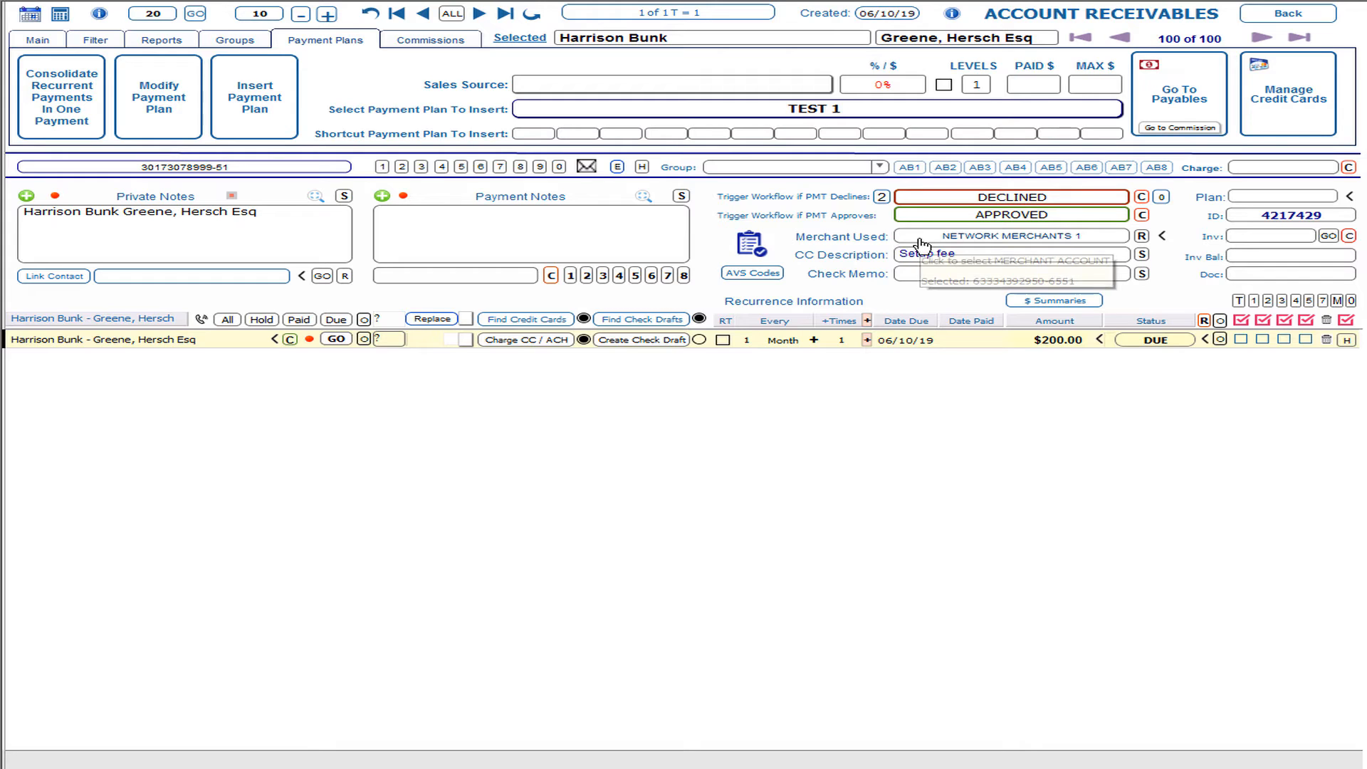
pyautogui.click(64, 243)
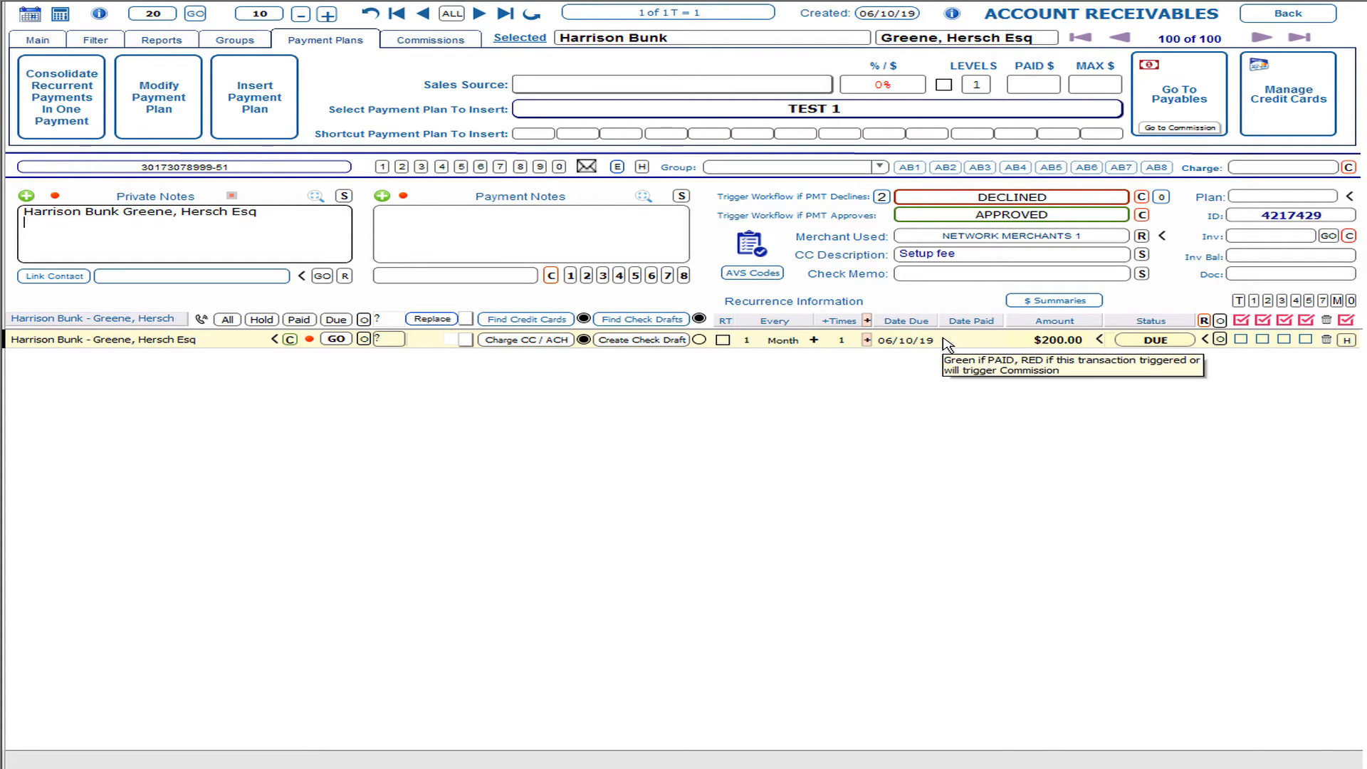
pyautogui.click(723, 340)
pyautogui.click(843, 342)
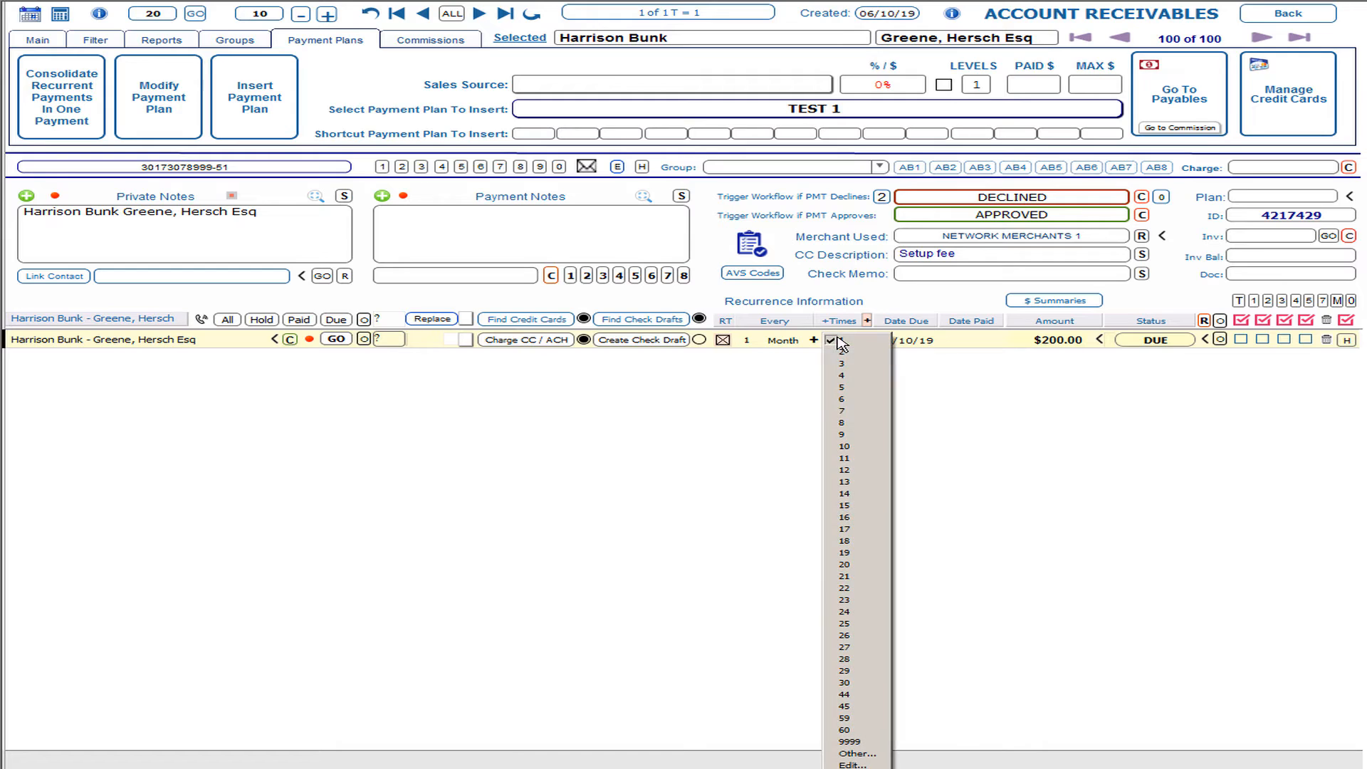
pyautogui.click(850, 742)
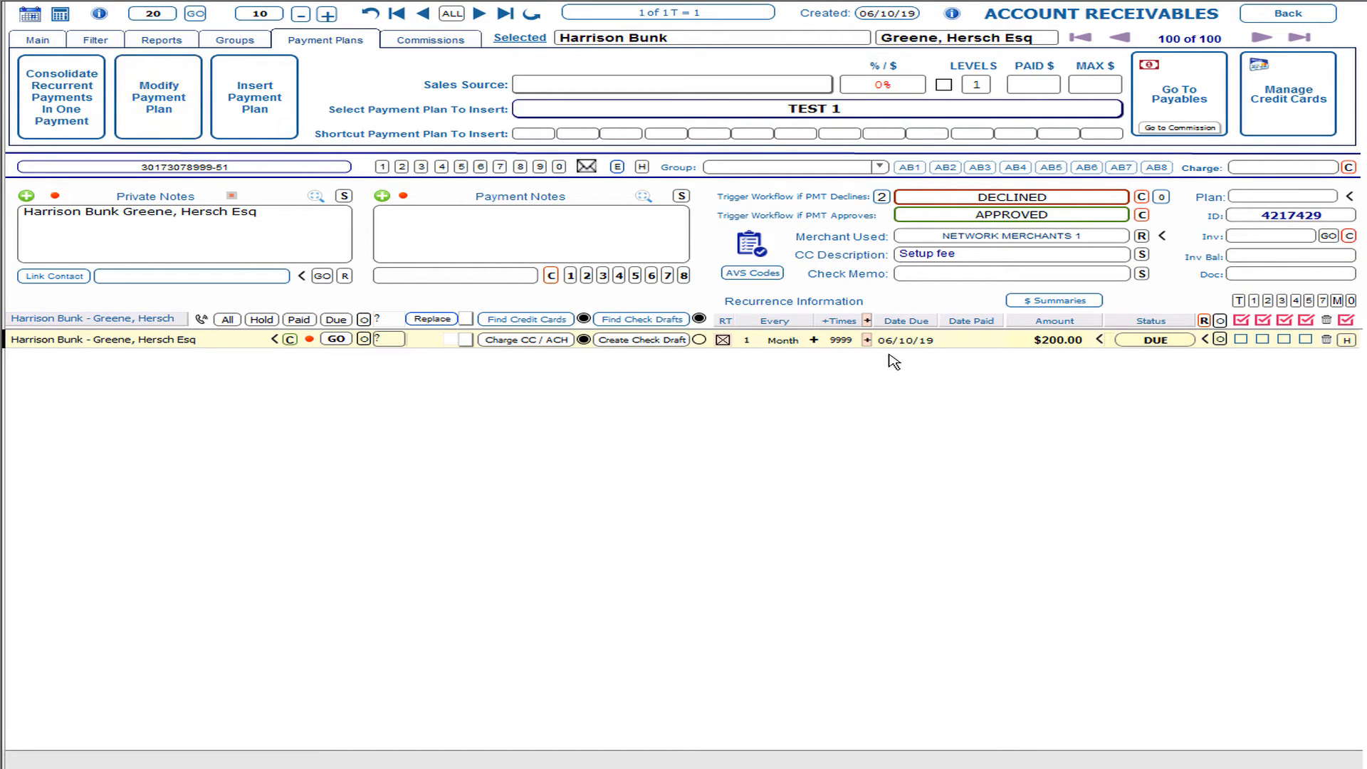
# Step: Open the Payment Plans editor and load the existing plan record
pyautogui.moveTo(1072, 346)
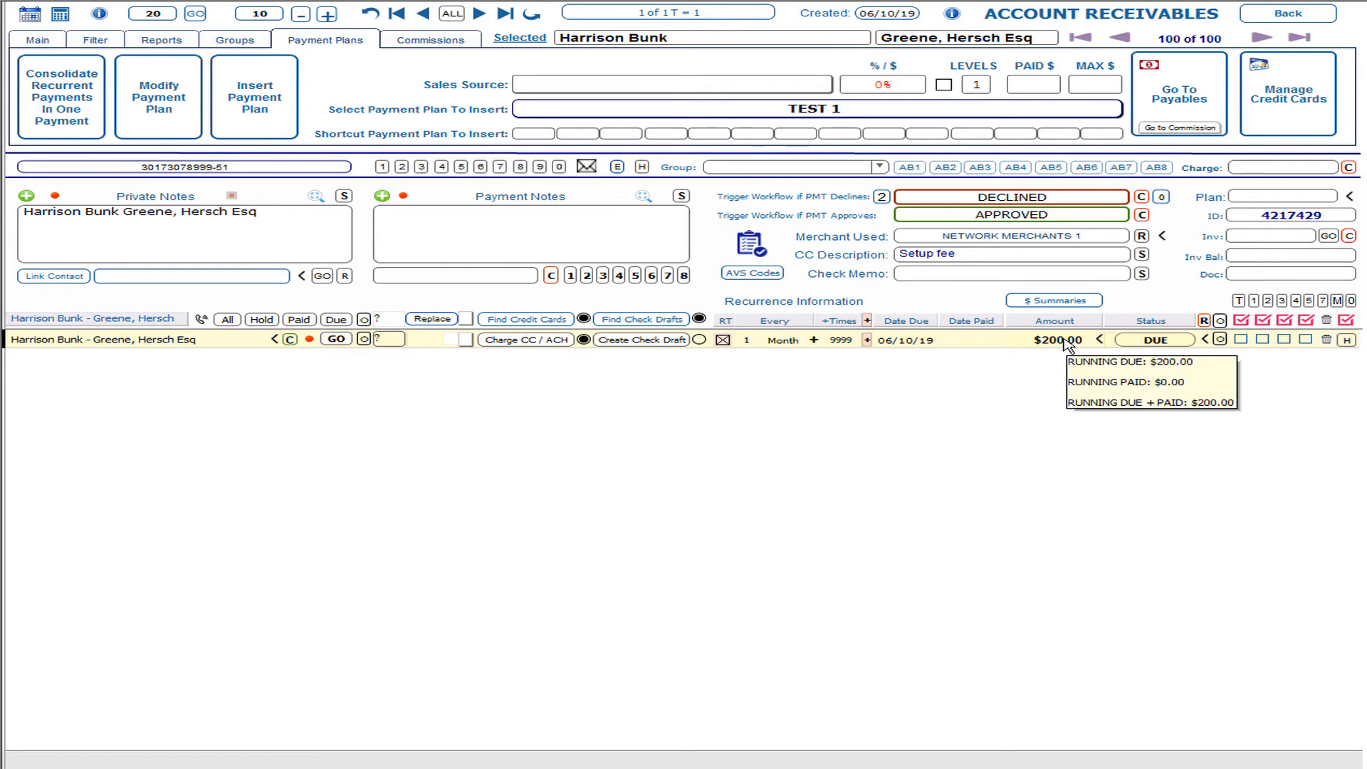
pyautogui.click(171, 86)
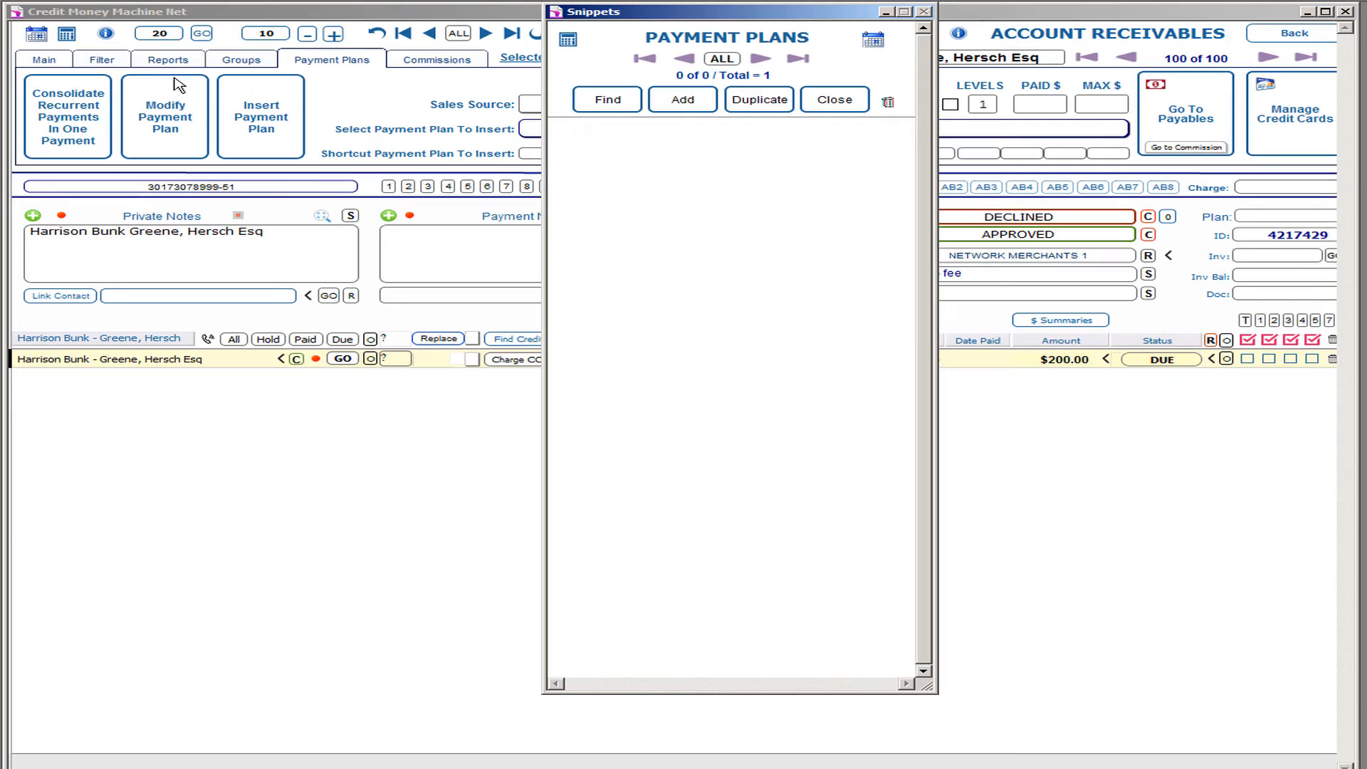
pyautogui.click(728, 60)
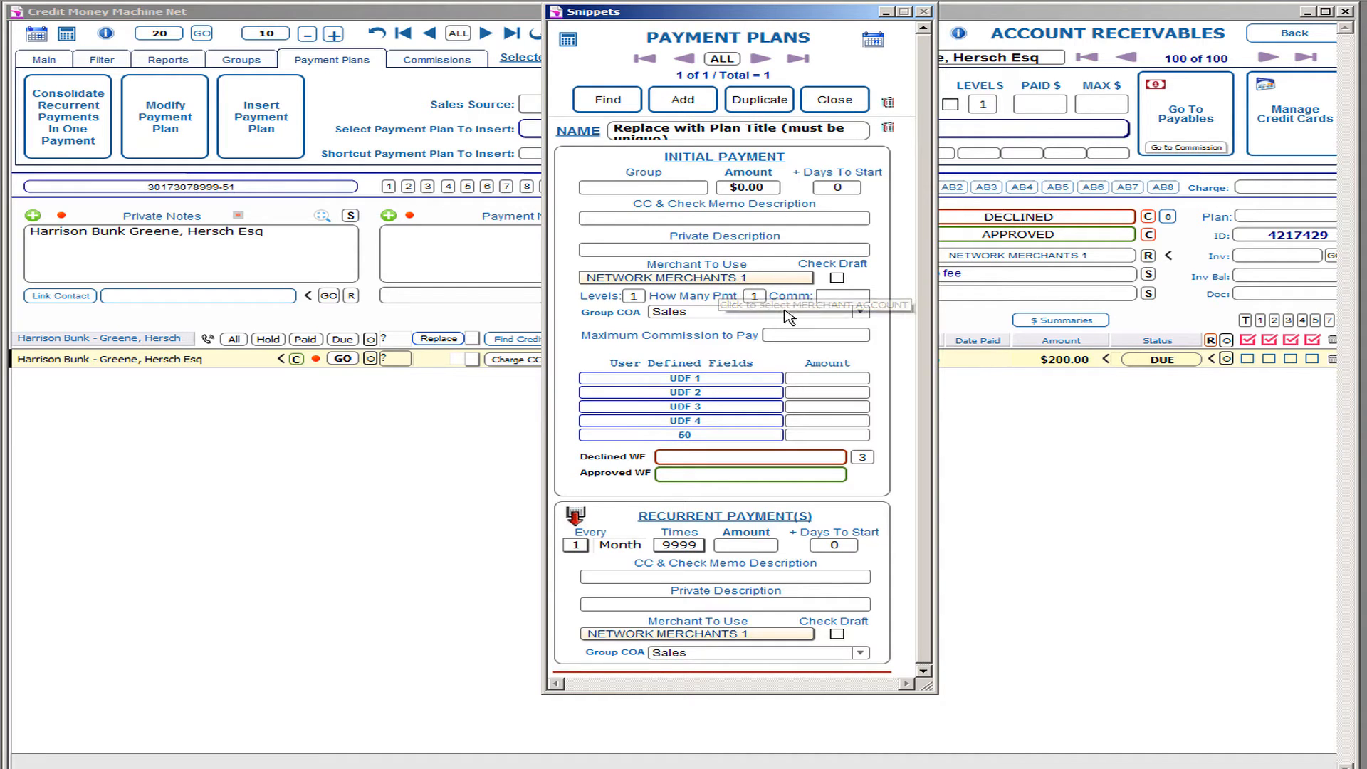
# Step: Set the plan's initial payment to $200.00 and the recurring payment amount to 100
pyautogui.click(744, 188)
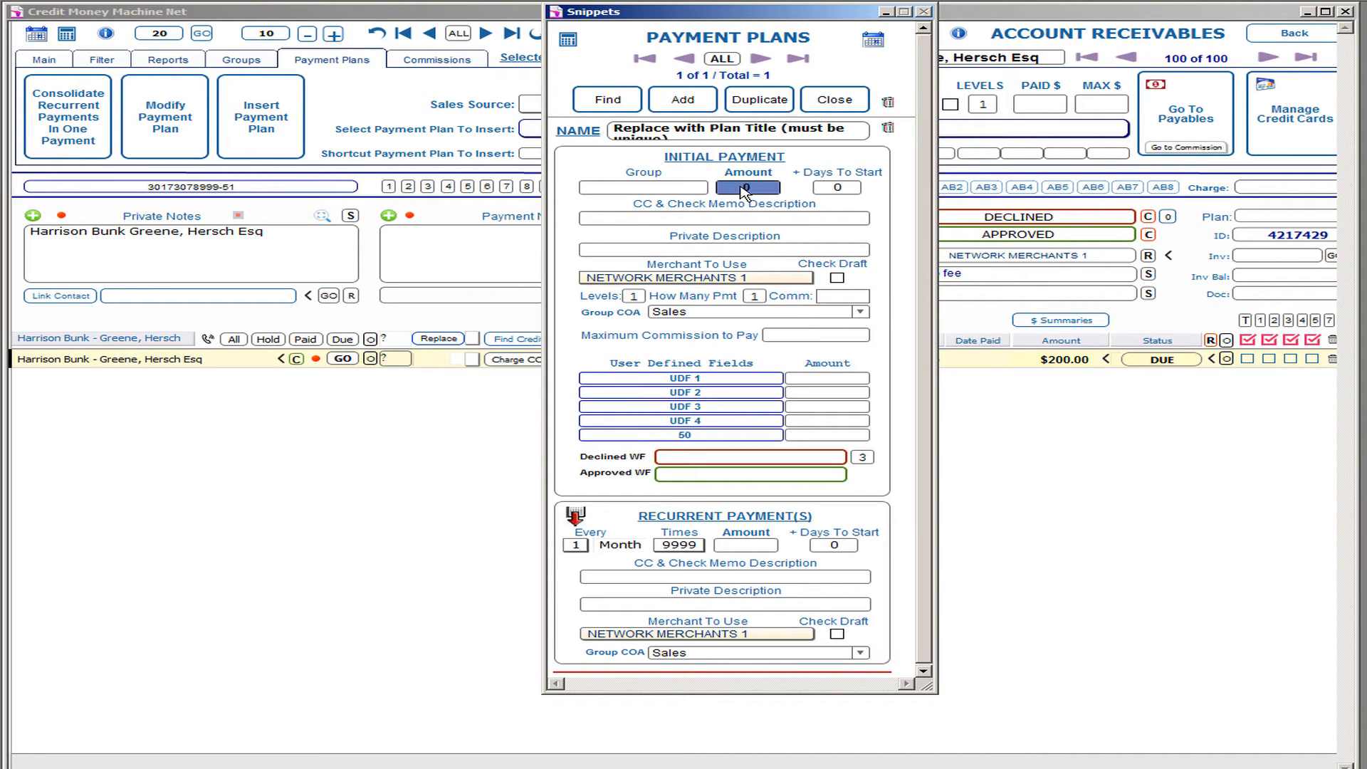
pyautogui.write('200')
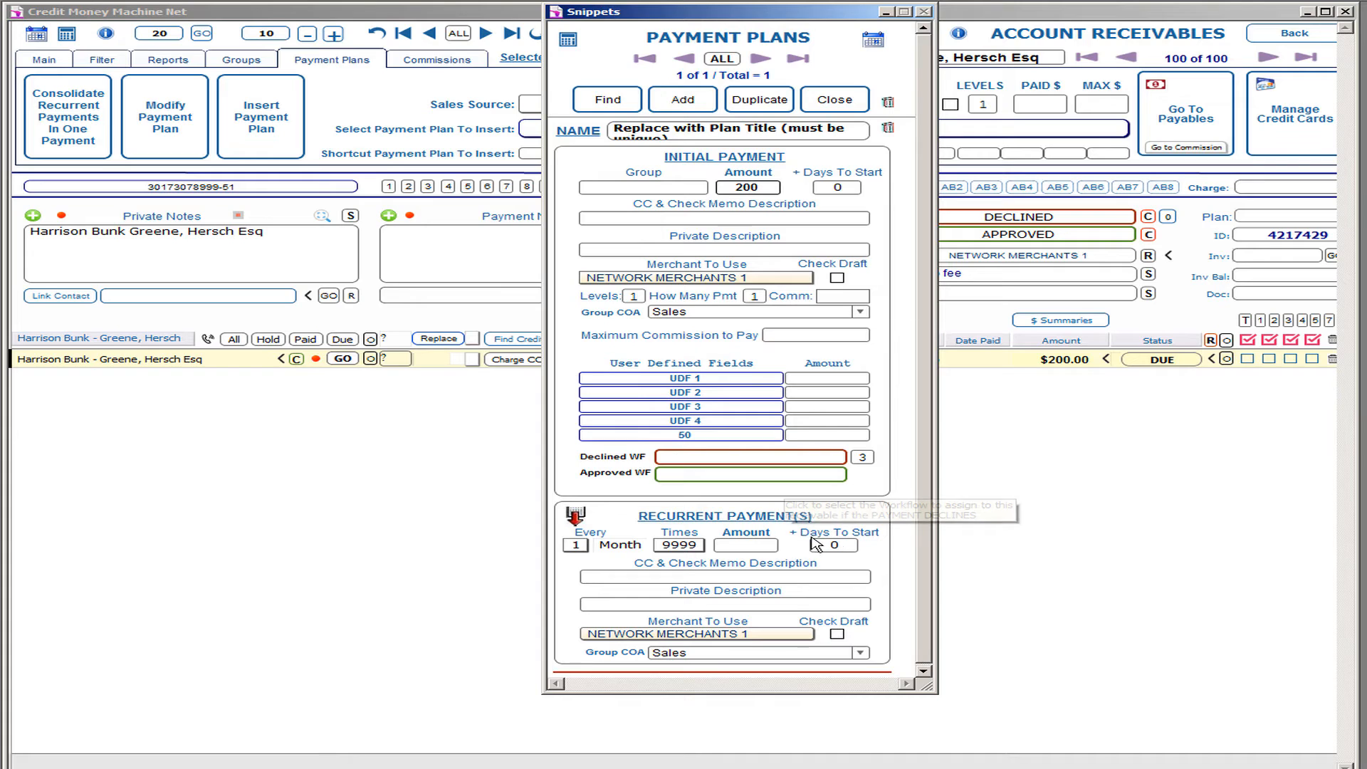
pyautogui.click(756, 547)
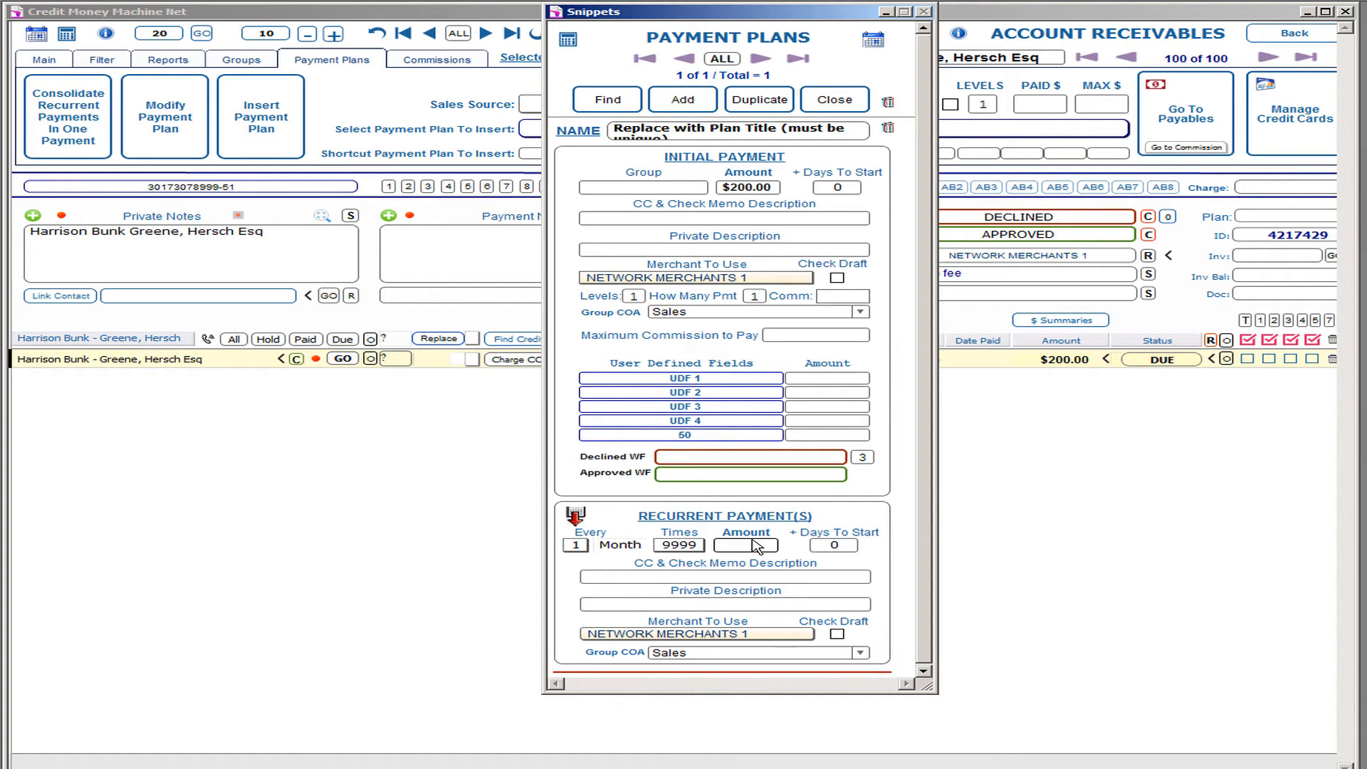
pyautogui.write('100')
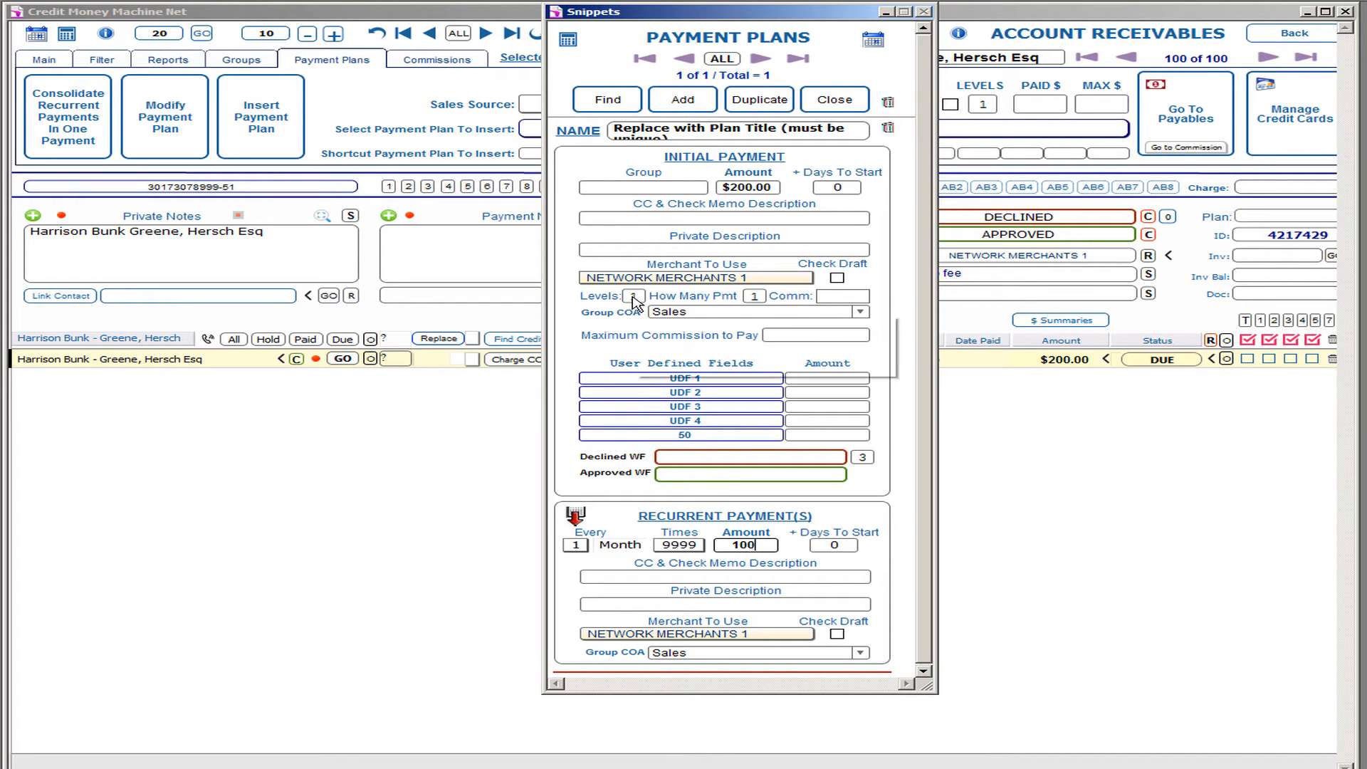
pyautogui.moveTo(633, 302)
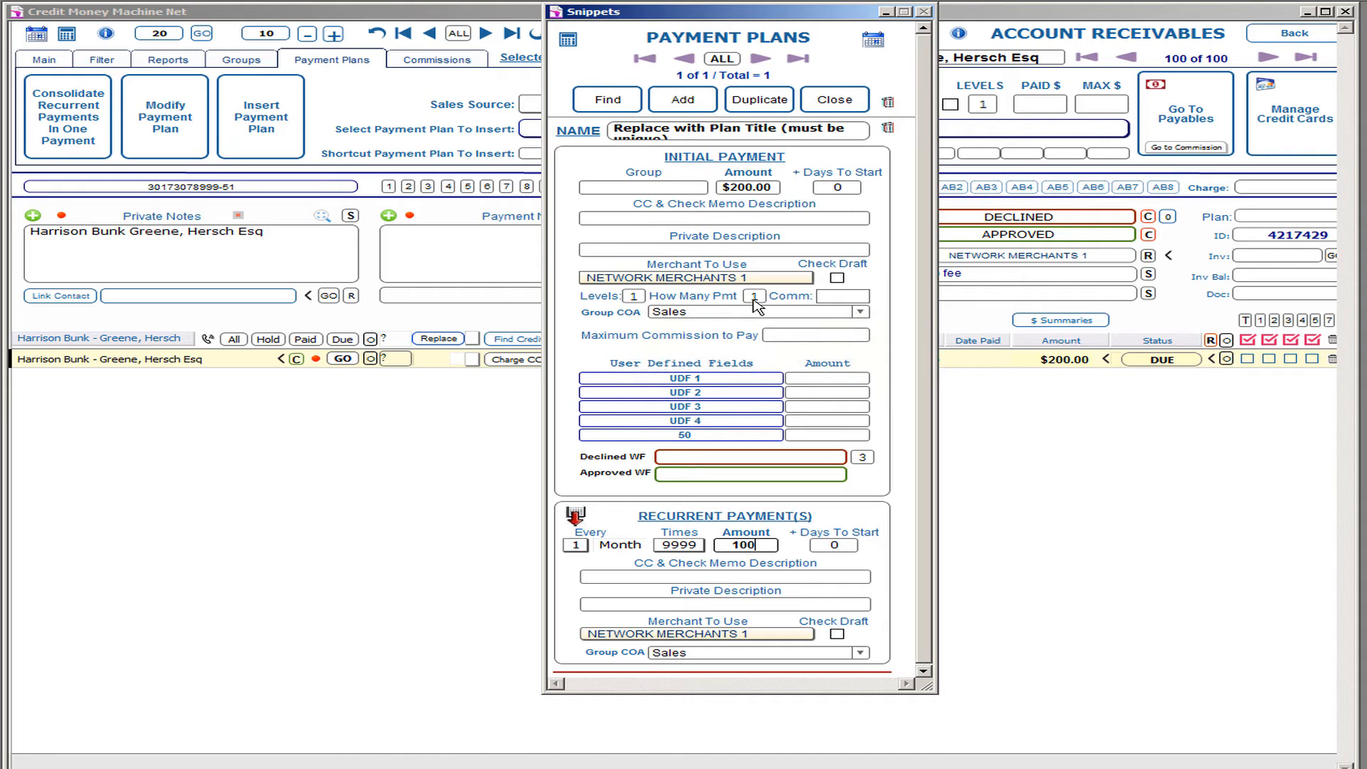
pyautogui.moveTo(756, 306)
# Step: Give the plan a $20 commission paid on 5 payments
pyautogui.click(849, 298)
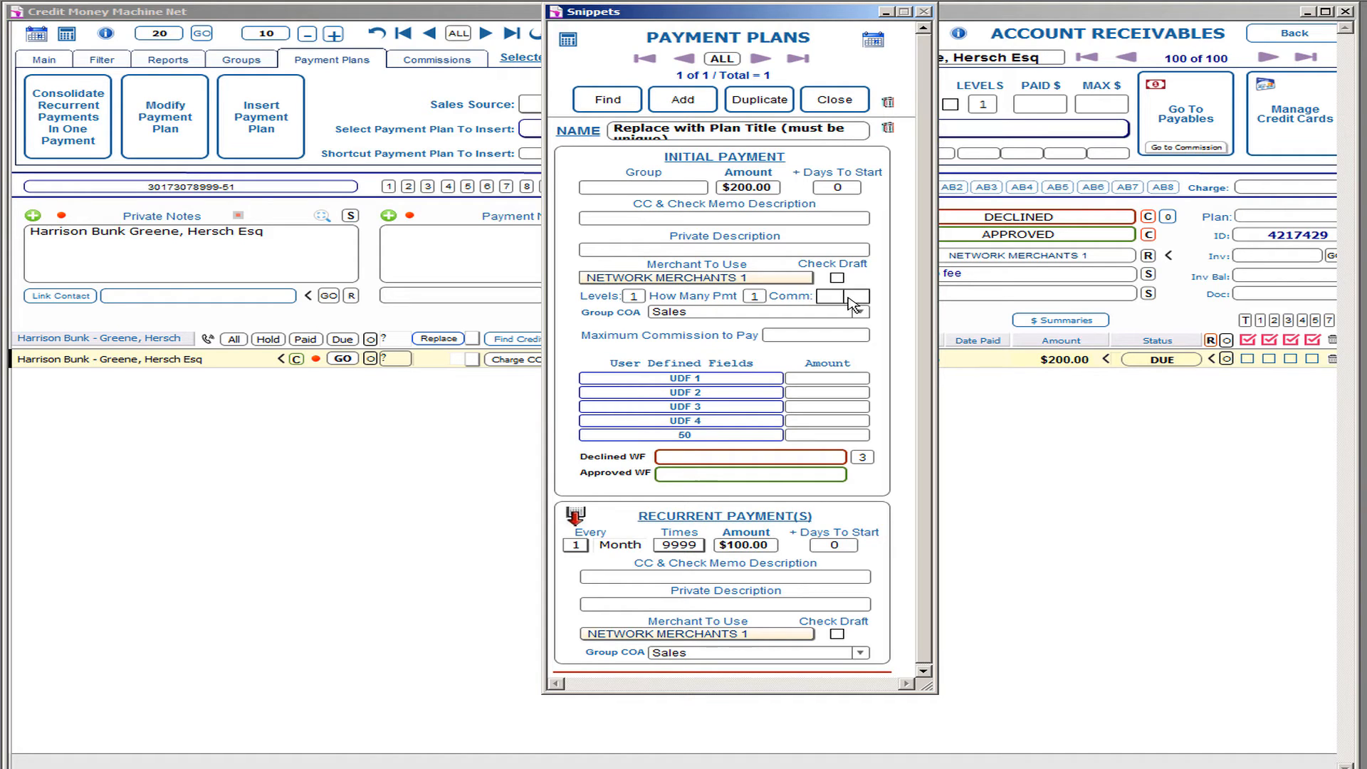
pyautogui.write('20')
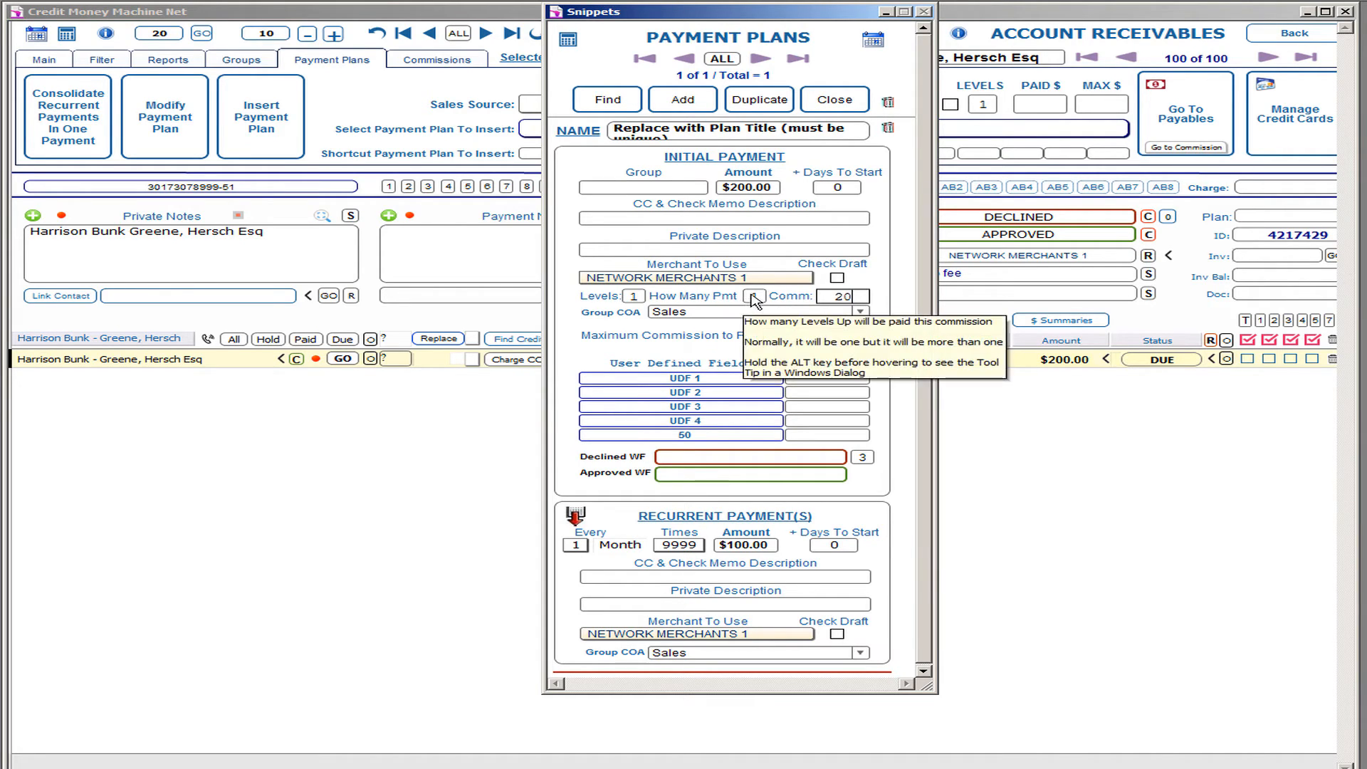
pyautogui.click(754, 298)
pyautogui.click(755, 370)
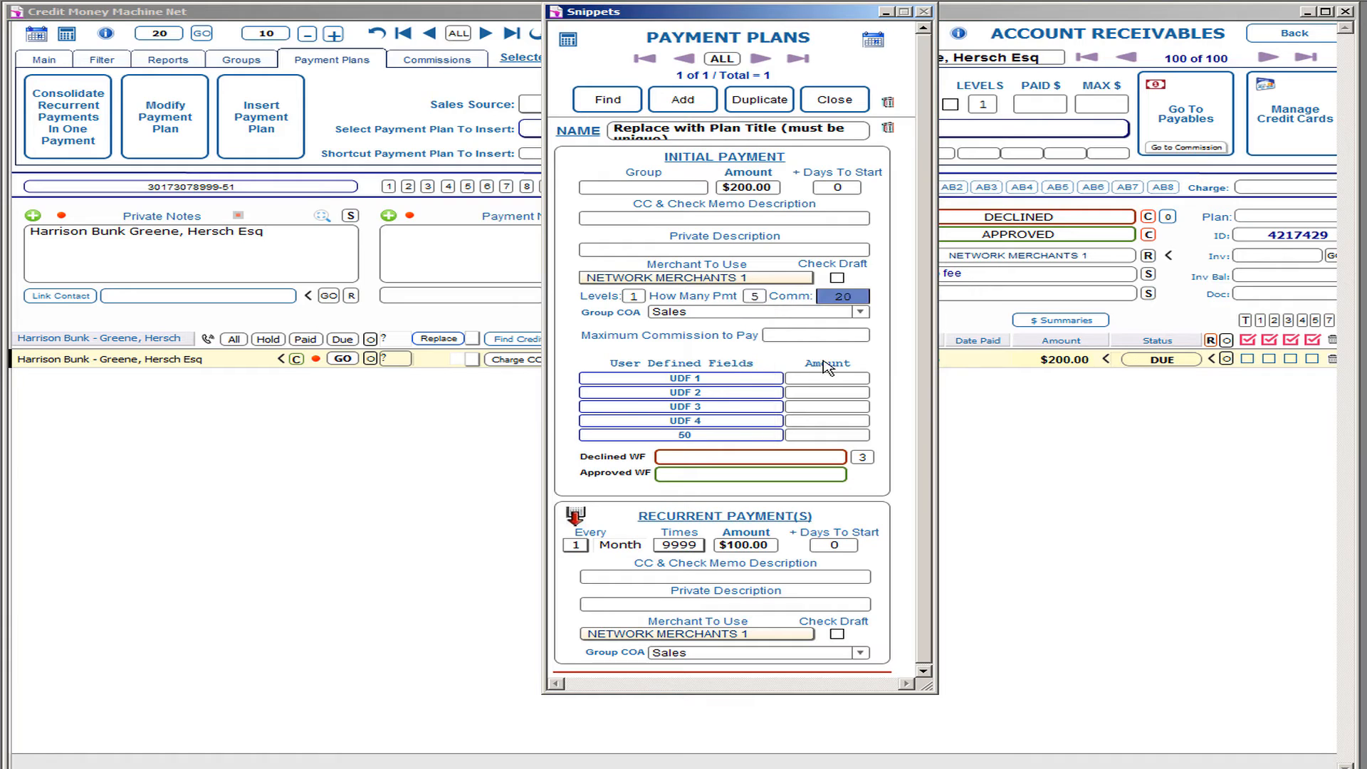
pyautogui.click(823, 354)
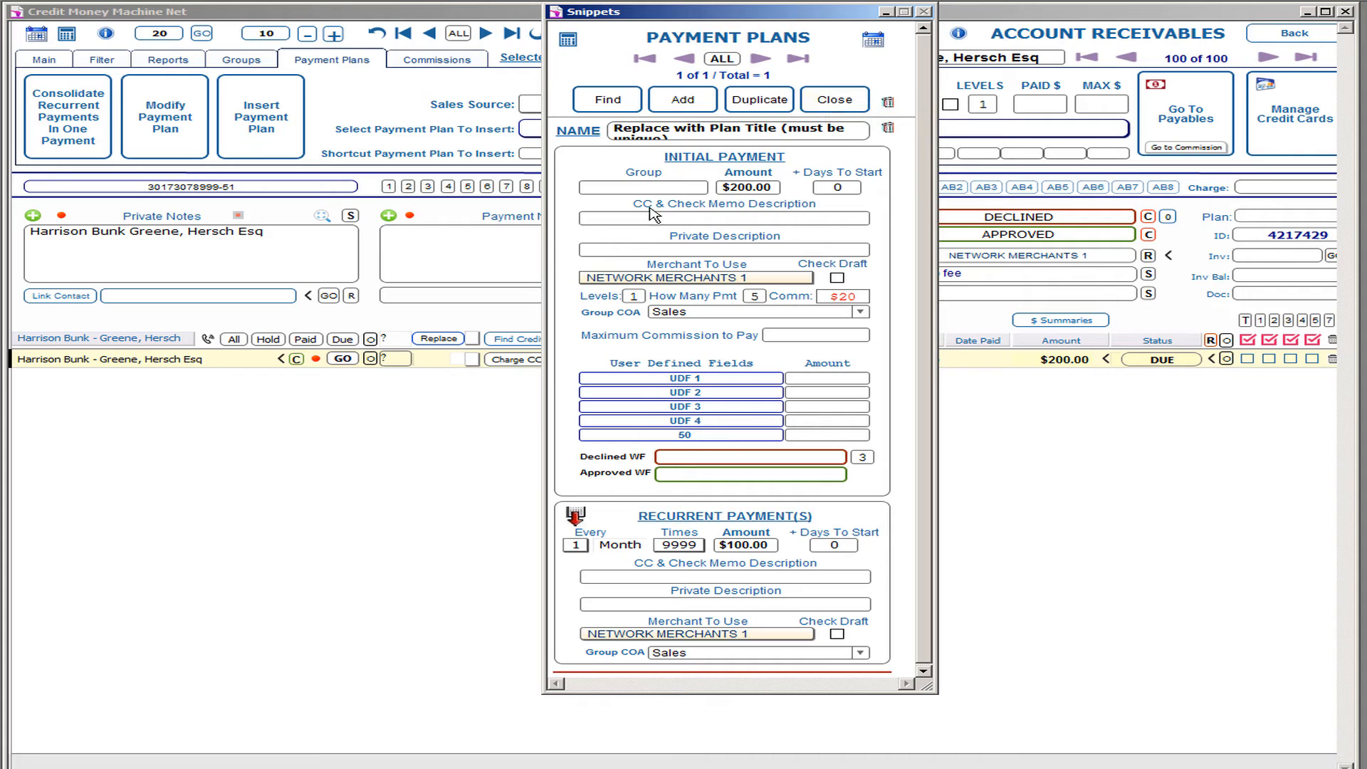
# Step: Use Setup Fee as the initial payment's memo and private description
pyautogui.click(624, 221)
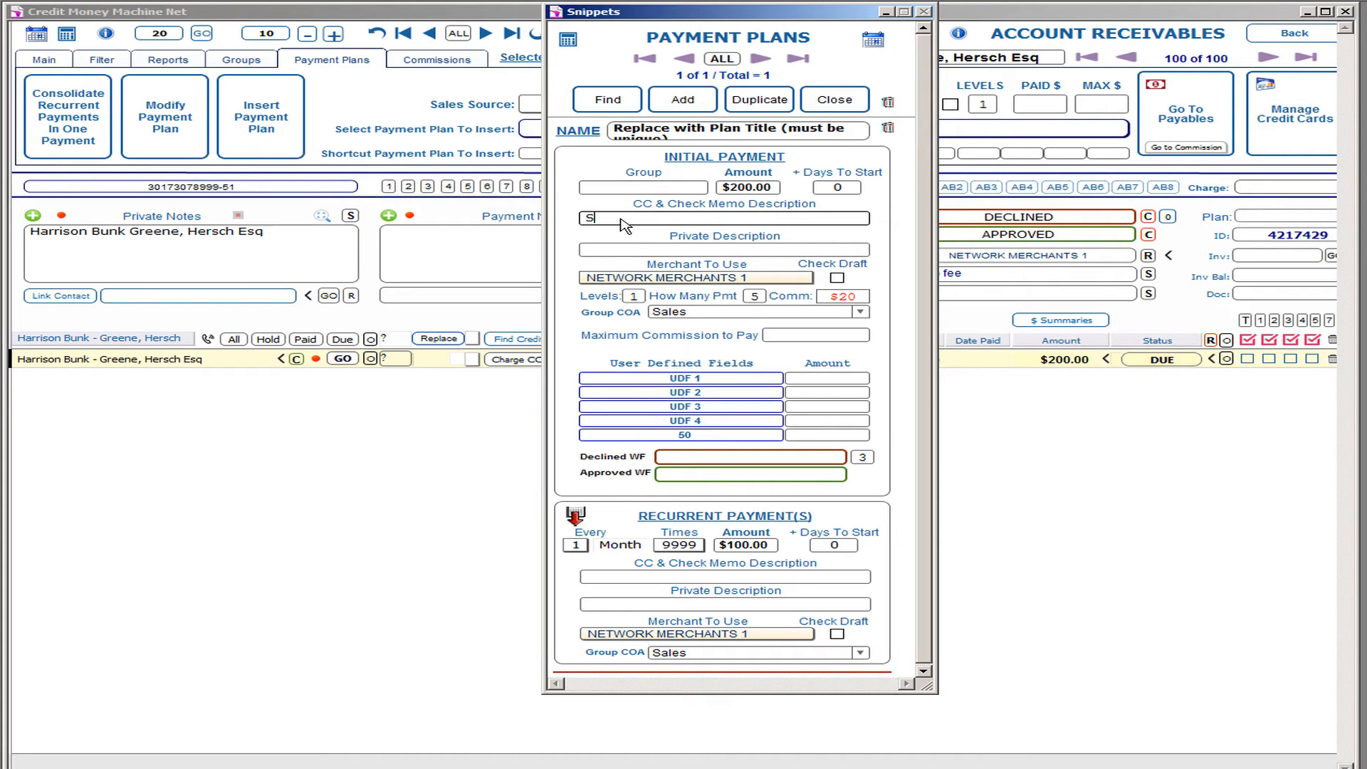
pyautogui.hotkey('ctrl', 'a')
pyautogui.hotkey('ctrl', 'c')
pyautogui.click(667, 252)
pyautogui.hotkey('ctrl', 'v')
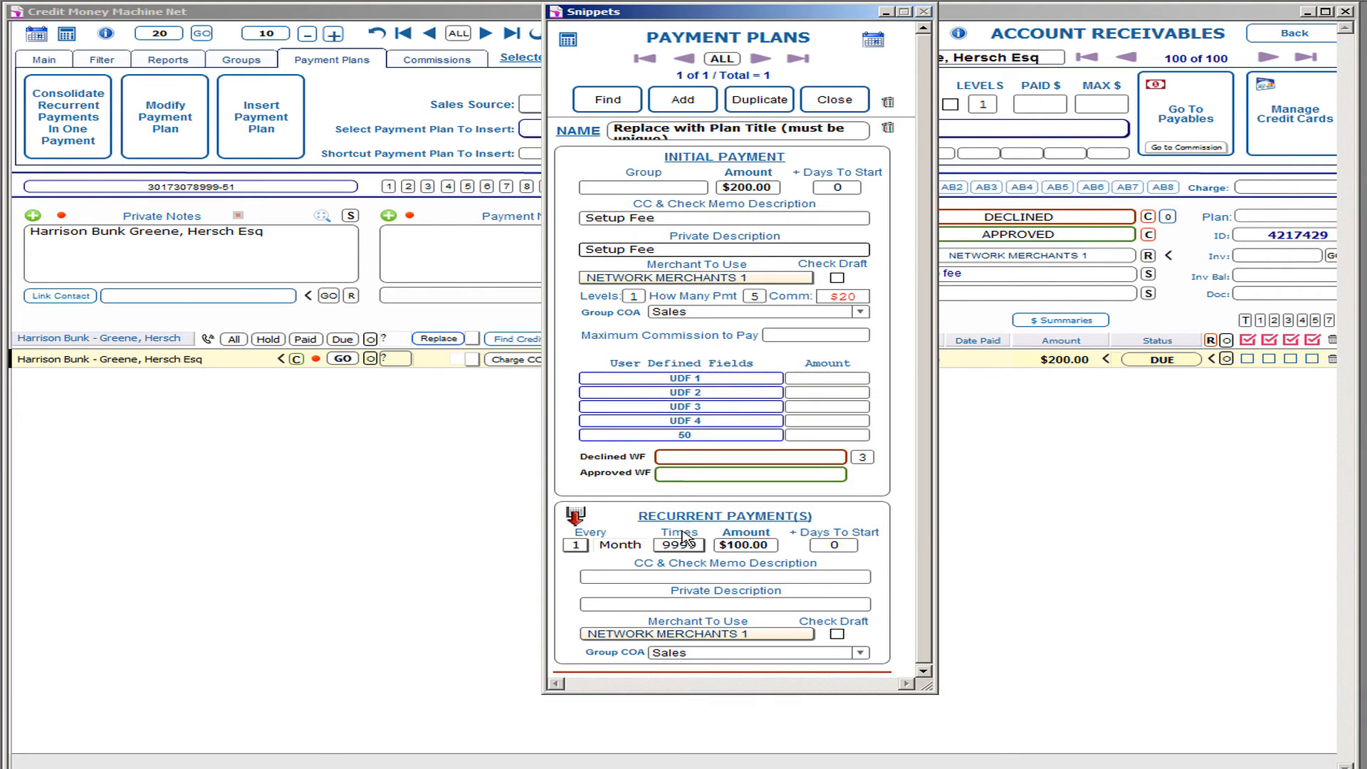
# Step: Use CR Service as the recurring payment's memo and private description
pyautogui.click(667, 577)
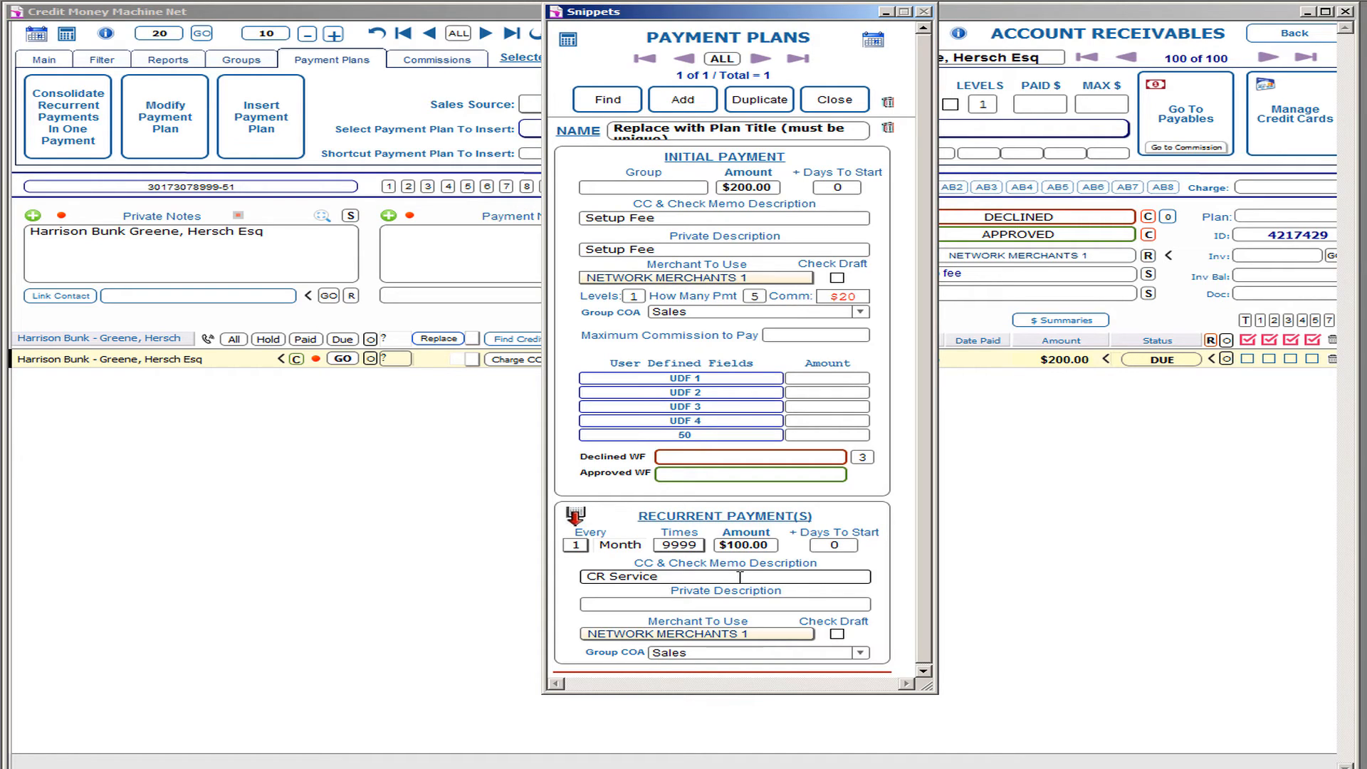
pyautogui.hotkey('ctrl', 'a')
pyautogui.hotkey('ctrl', 'c')
pyautogui.click(677, 604)
pyautogui.hotkey('ctrl', 'v')
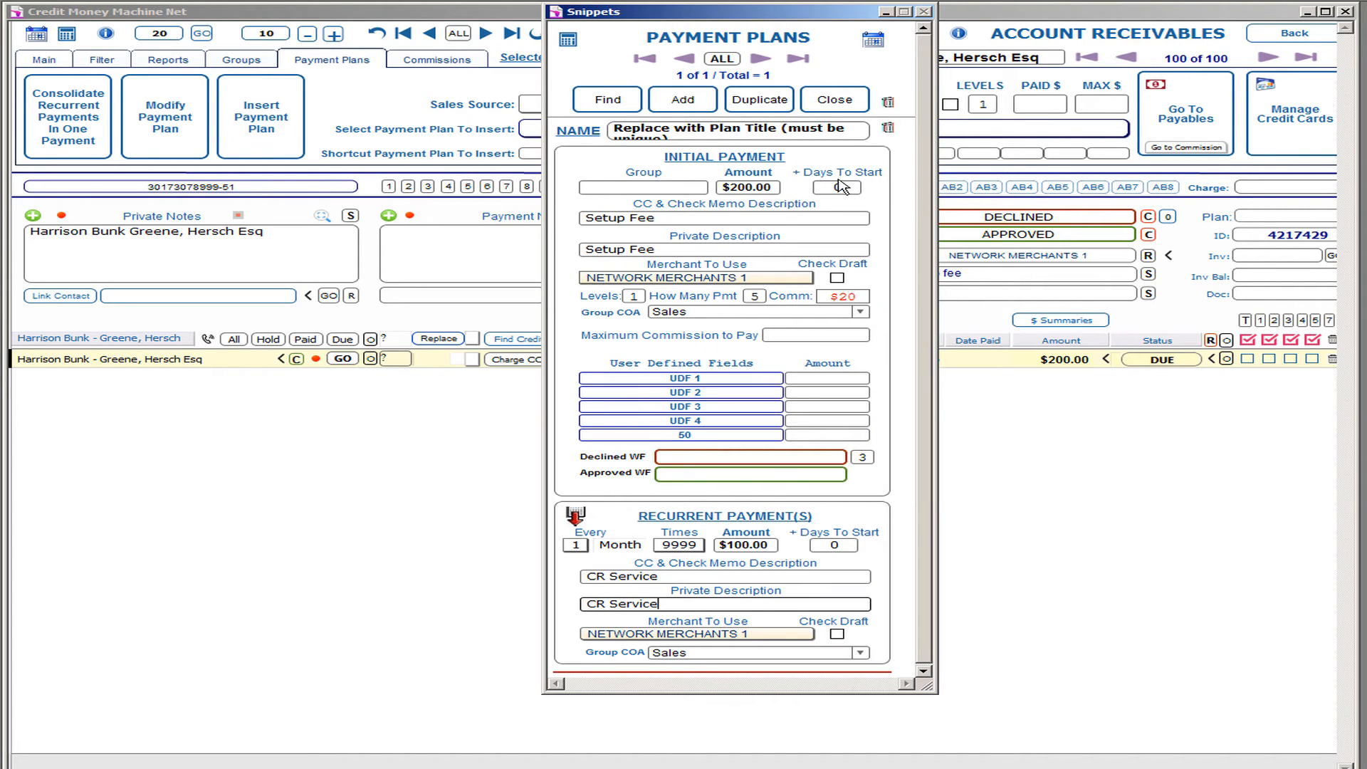
# Step: Name the payment plan TEST
pyautogui.moveTo(852, 192)
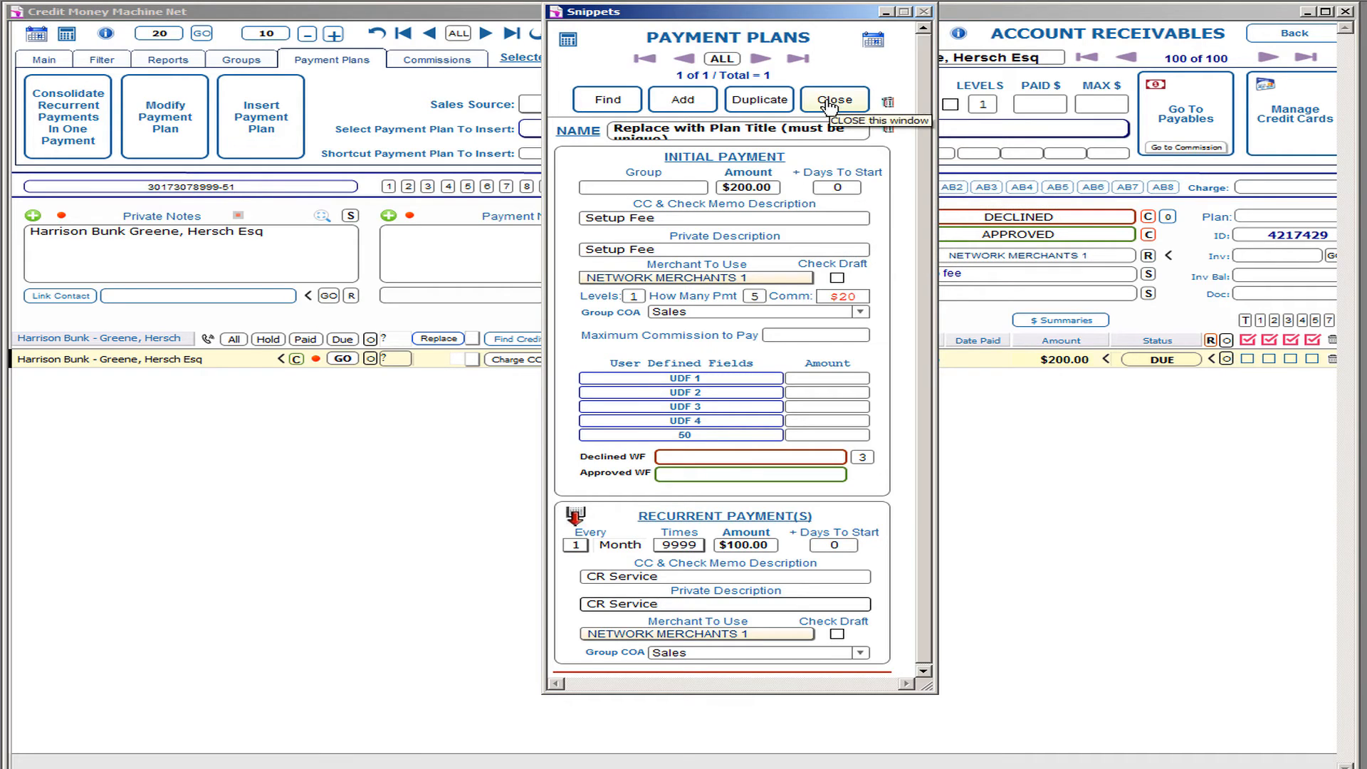
pyautogui.click(651, 134)
pyautogui.write('TEST')
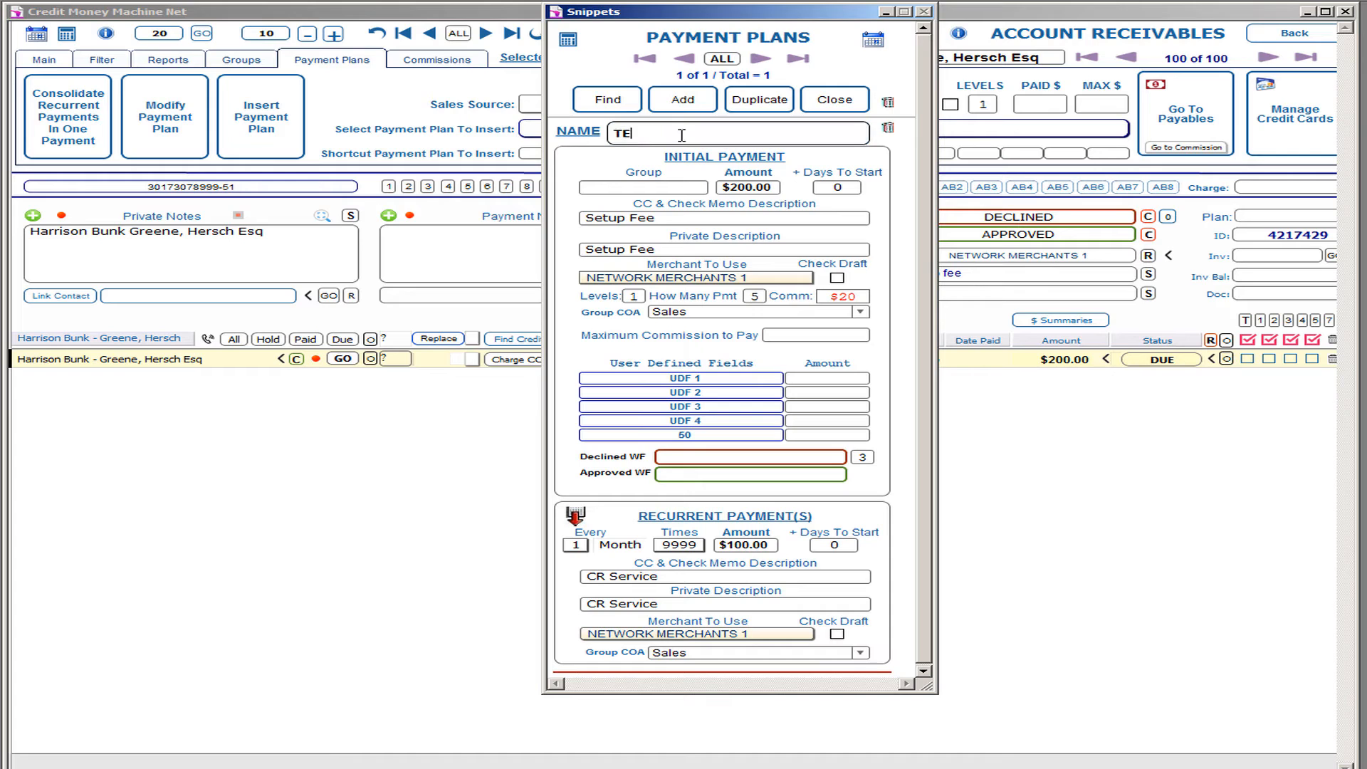
# Step: Close the plan editor and set the existing $200.00 receivable to VOID
pyautogui.click(836, 101)
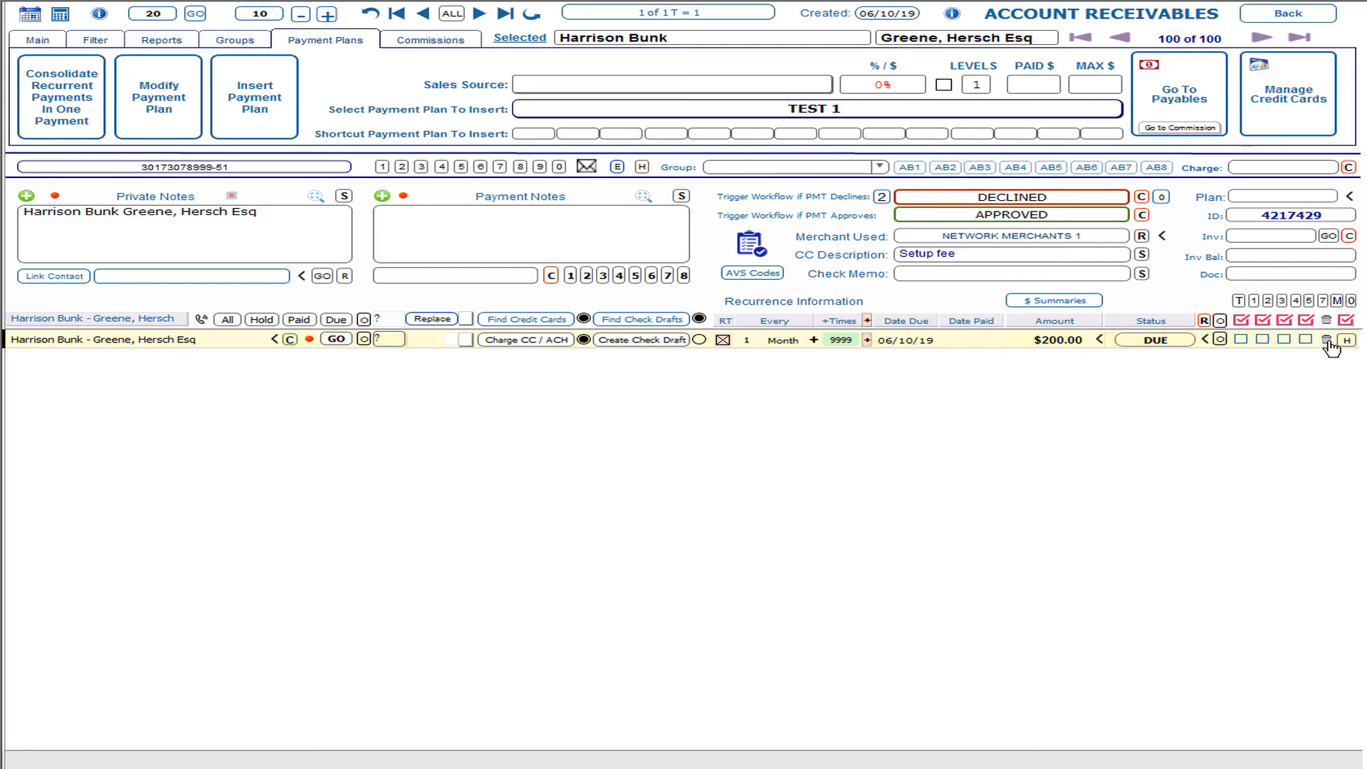
pyautogui.click(1140, 339)
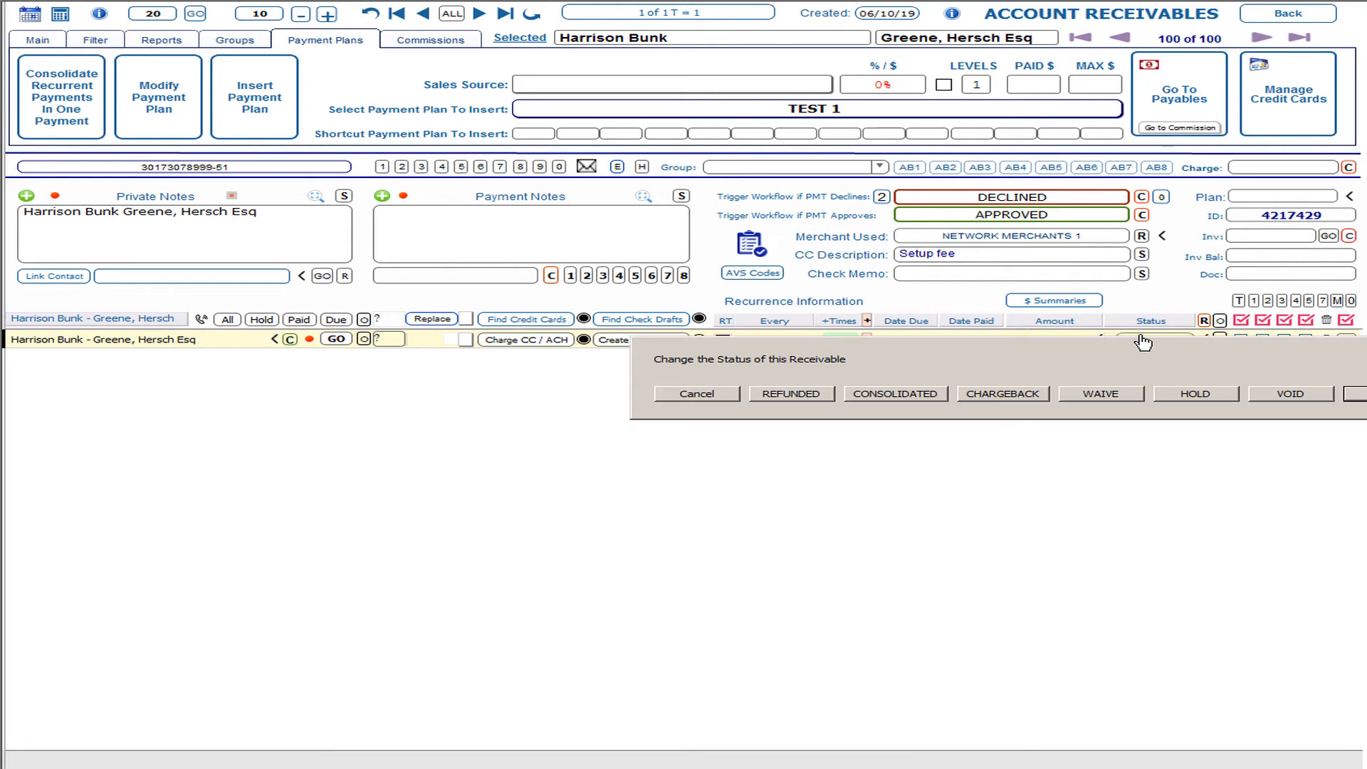
pyautogui.click(1285, 396)
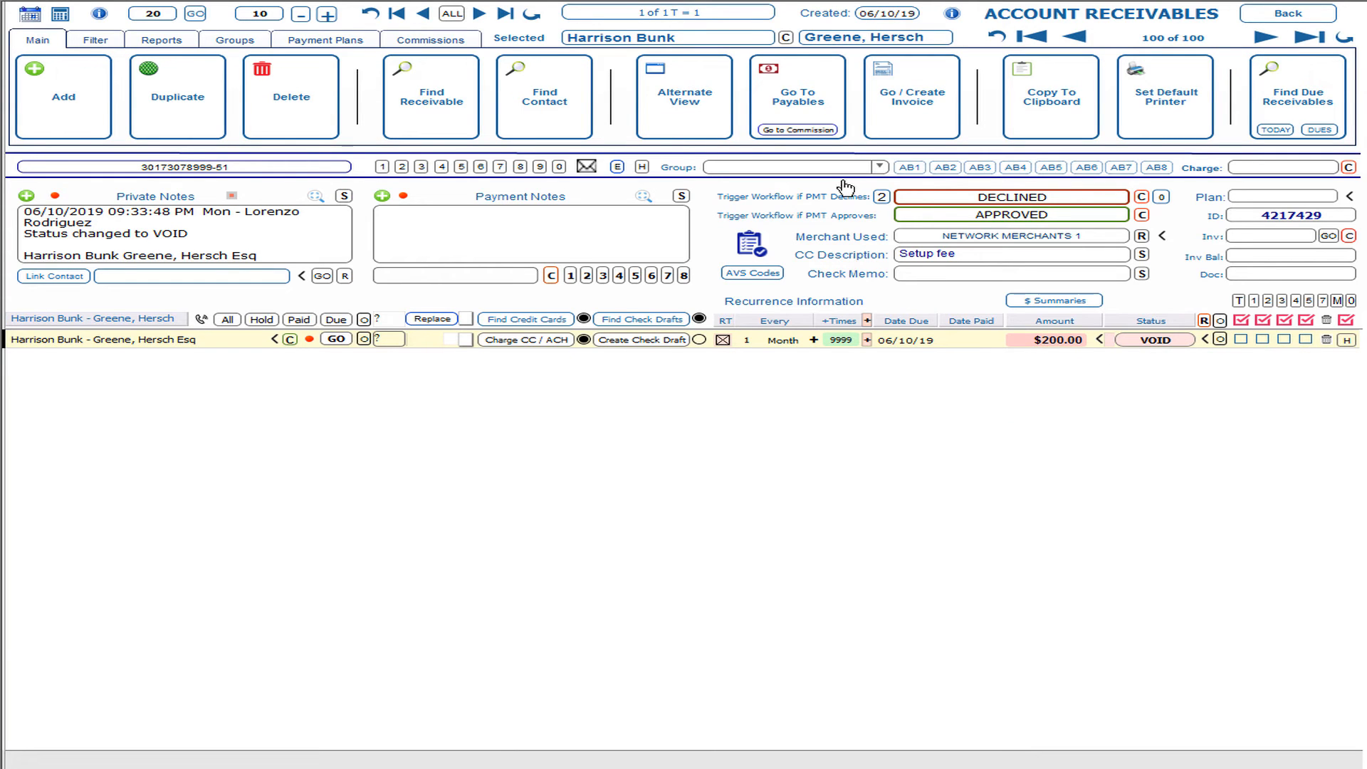
# Step: Choose TEST as the payment plan to insert
pyautogui.click(340, 44)
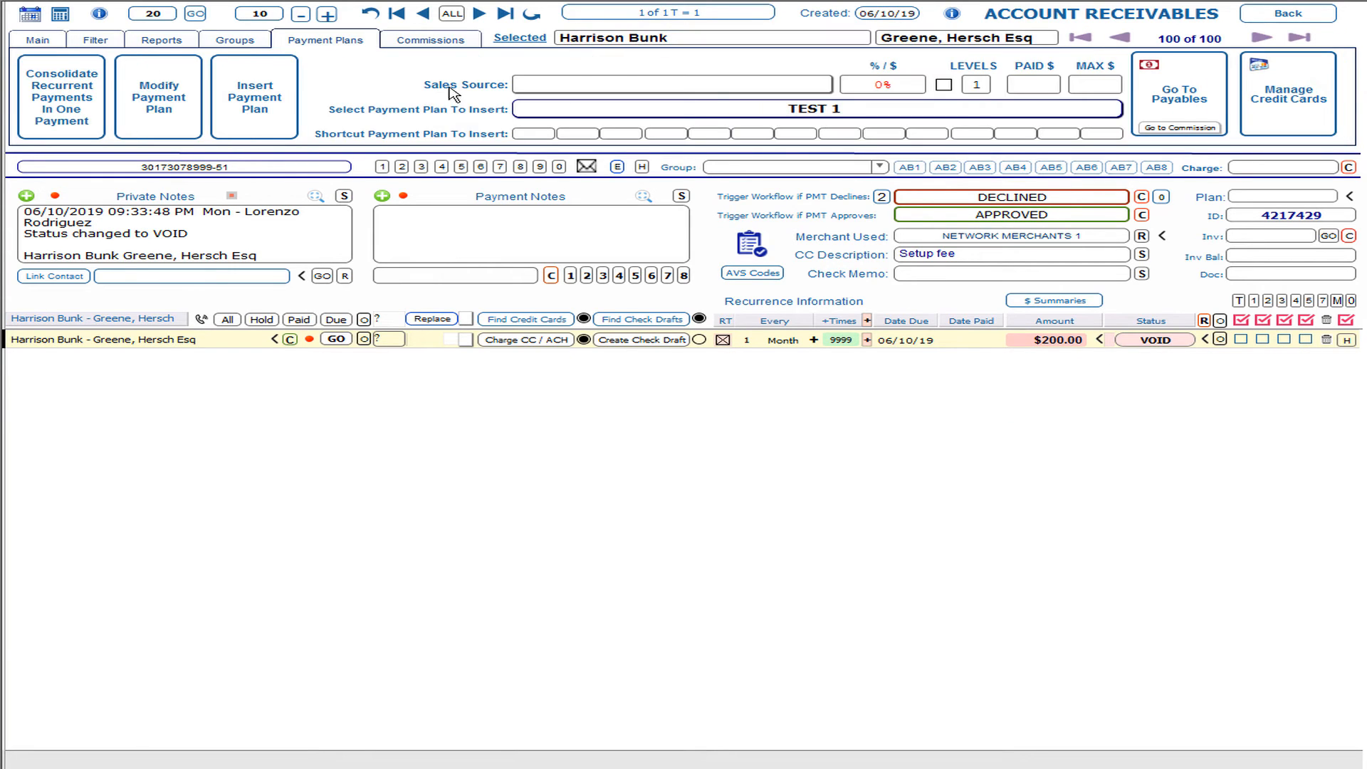
pyautogui.click(708, 111)
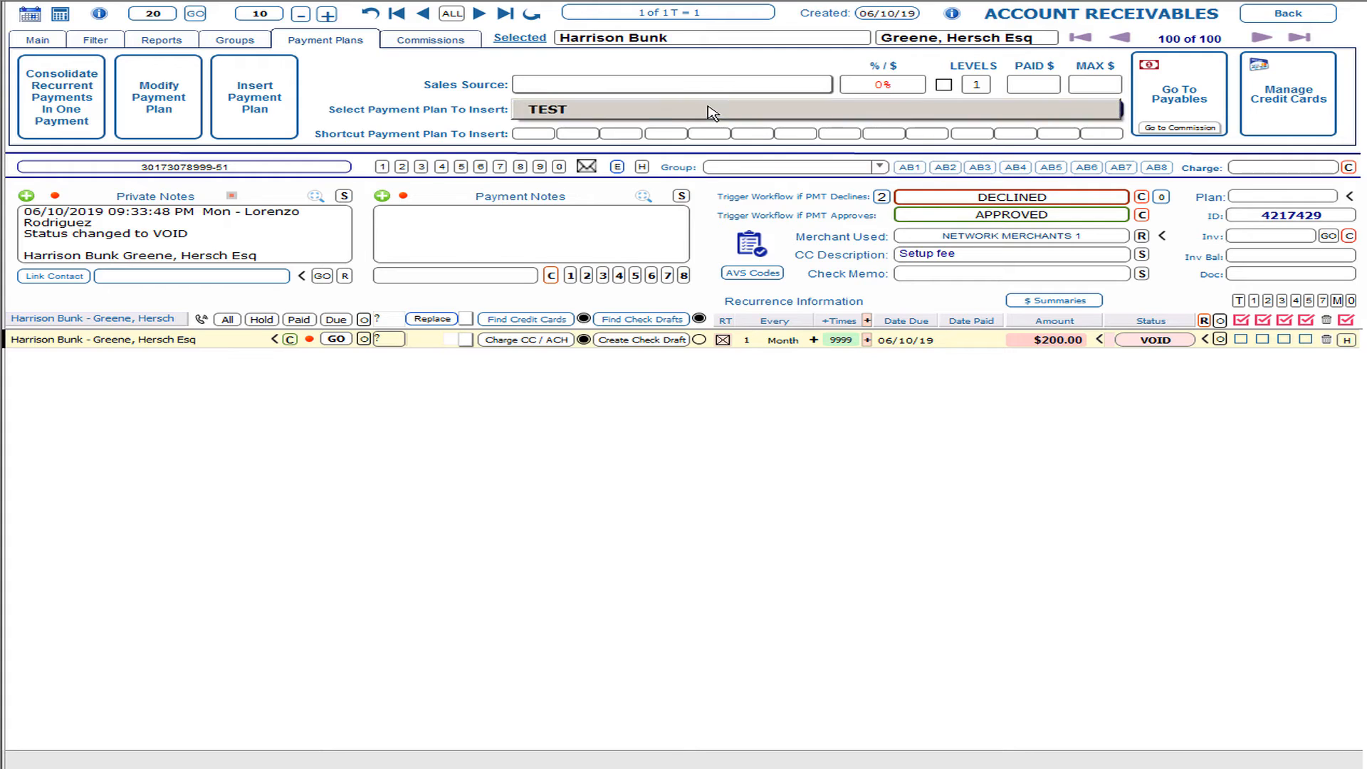
pyautogui.click(593, 112)
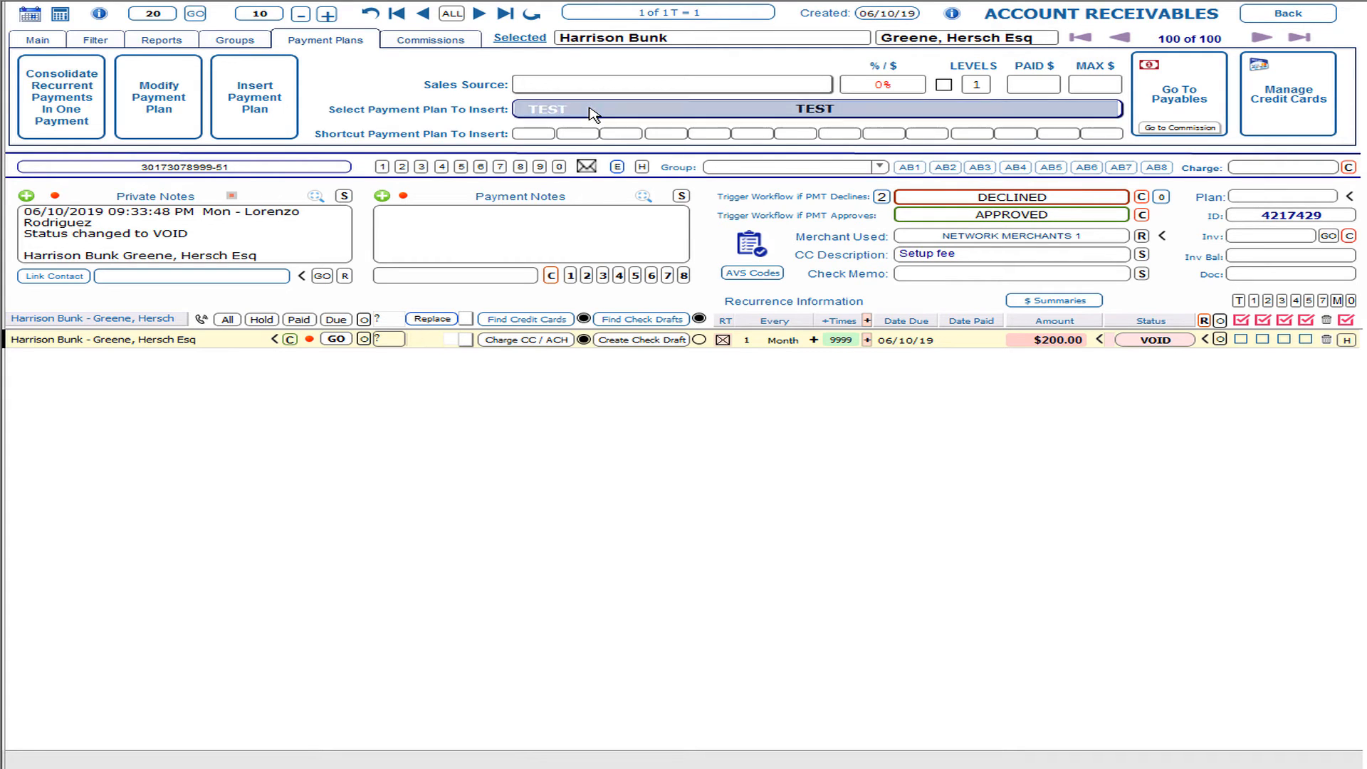
# Step: Insert plan TEST with quantity 1, creating the $200.00 and recurring $100.00 receivables
pyautogui.click(273, 101)
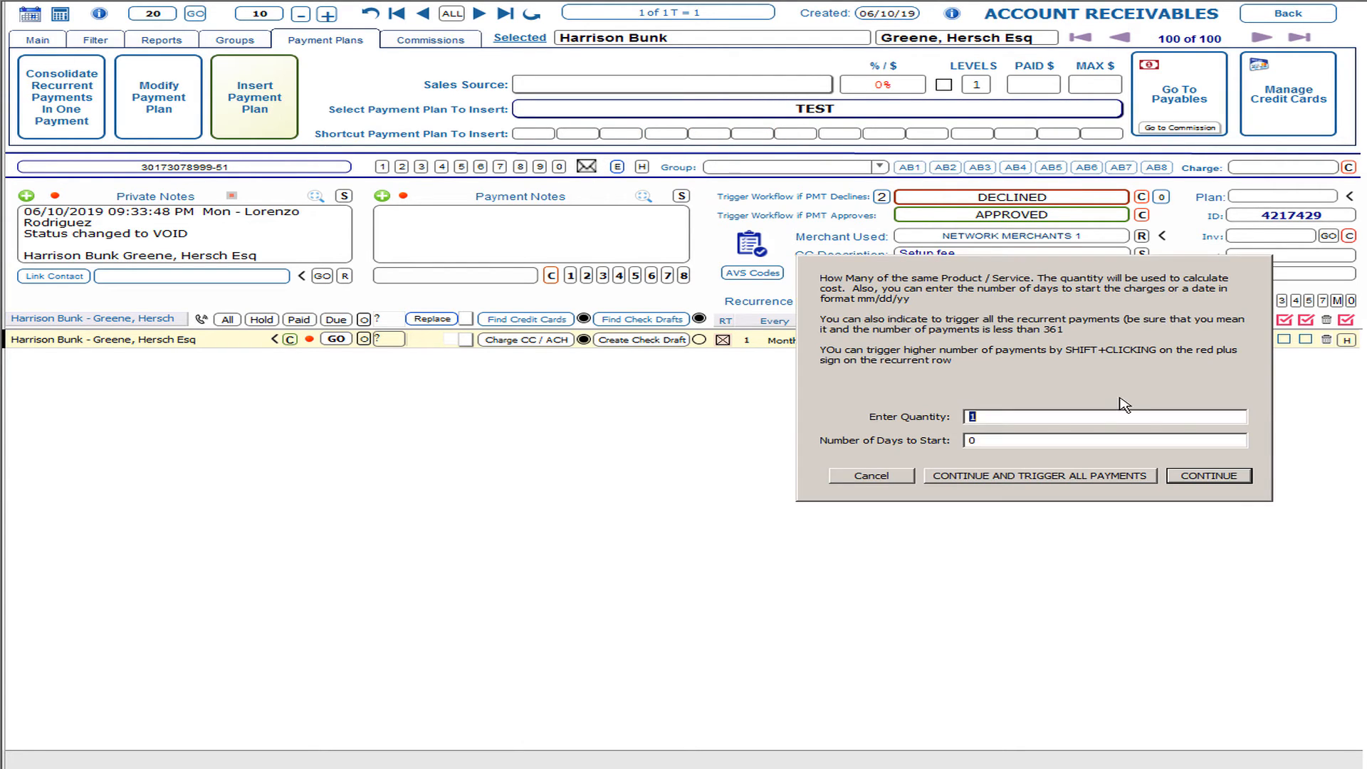
pyautogui.click(1194, 475)
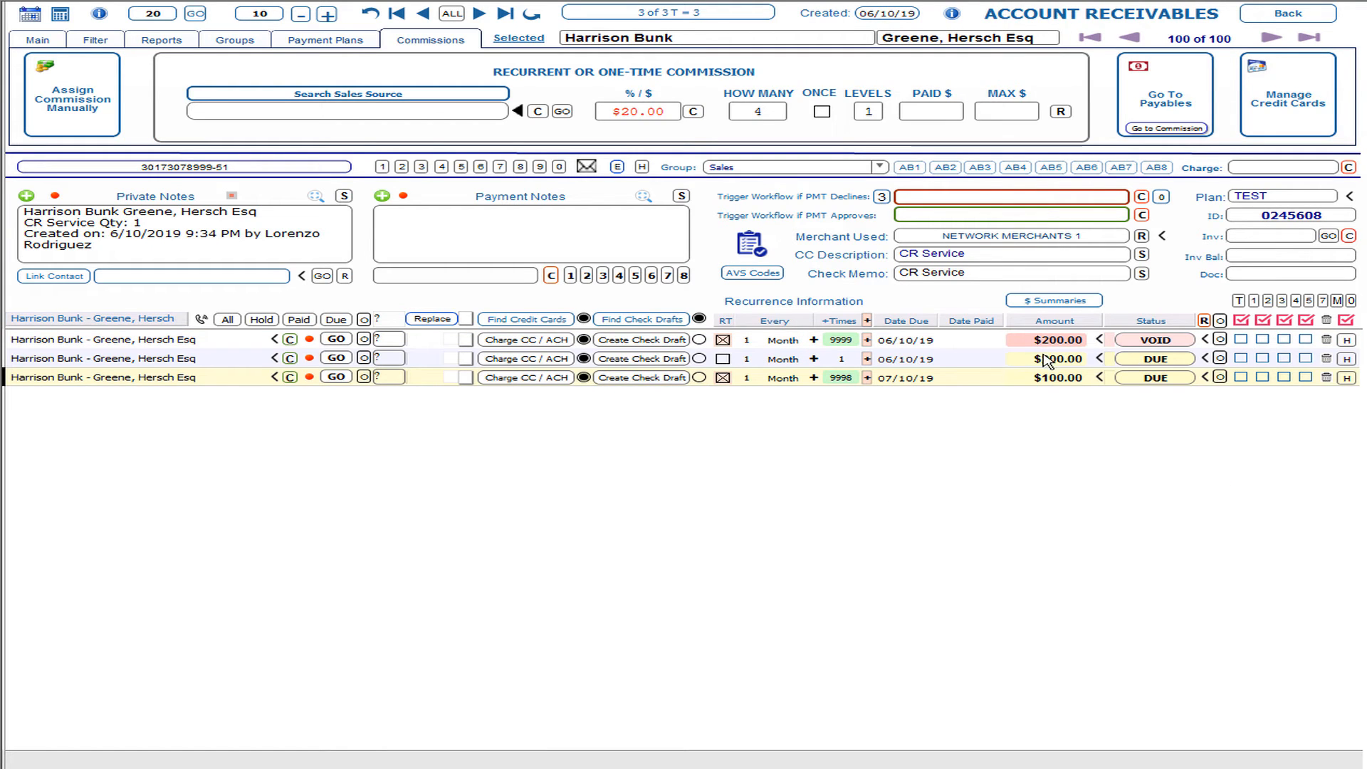
pyautogui.moveTo(1042, 365)
pyautogui.moveTo(856, 386)
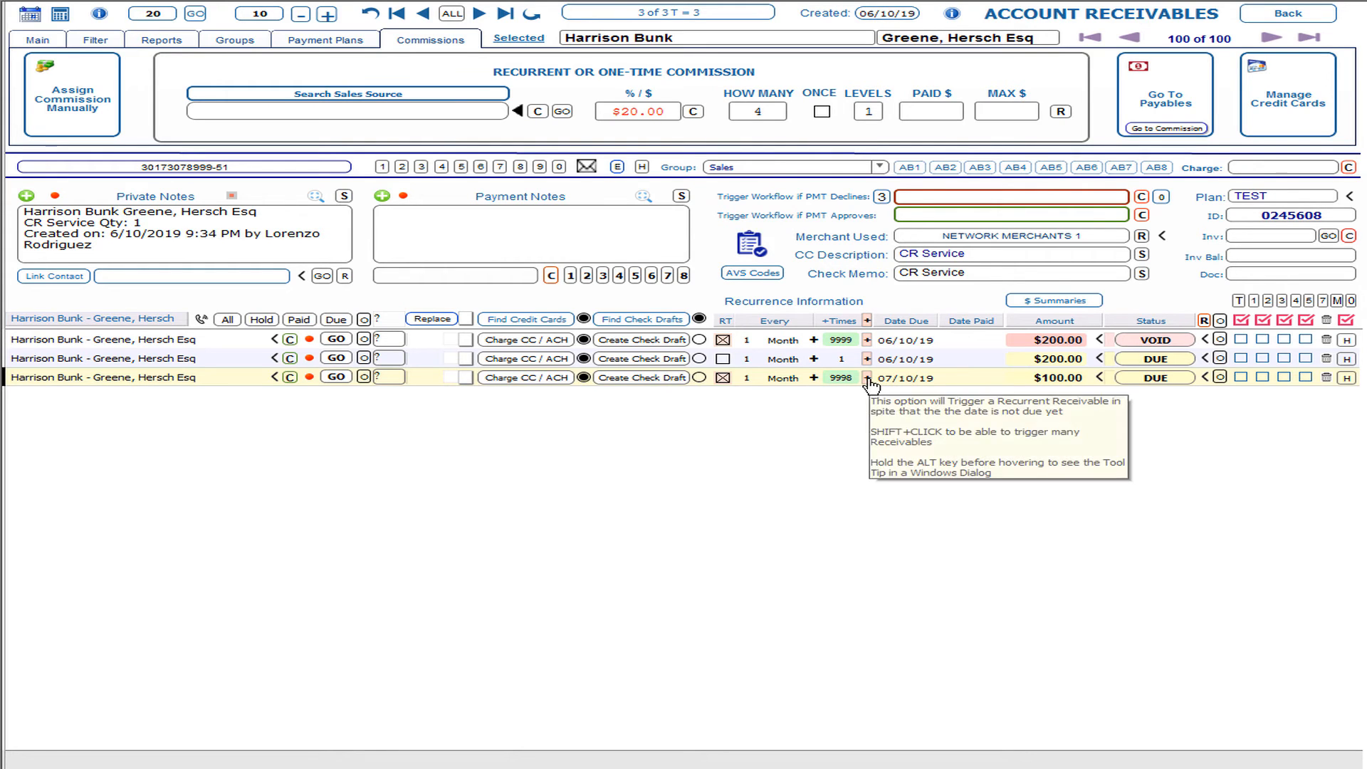
pyautogui.moveTo(981, 383)
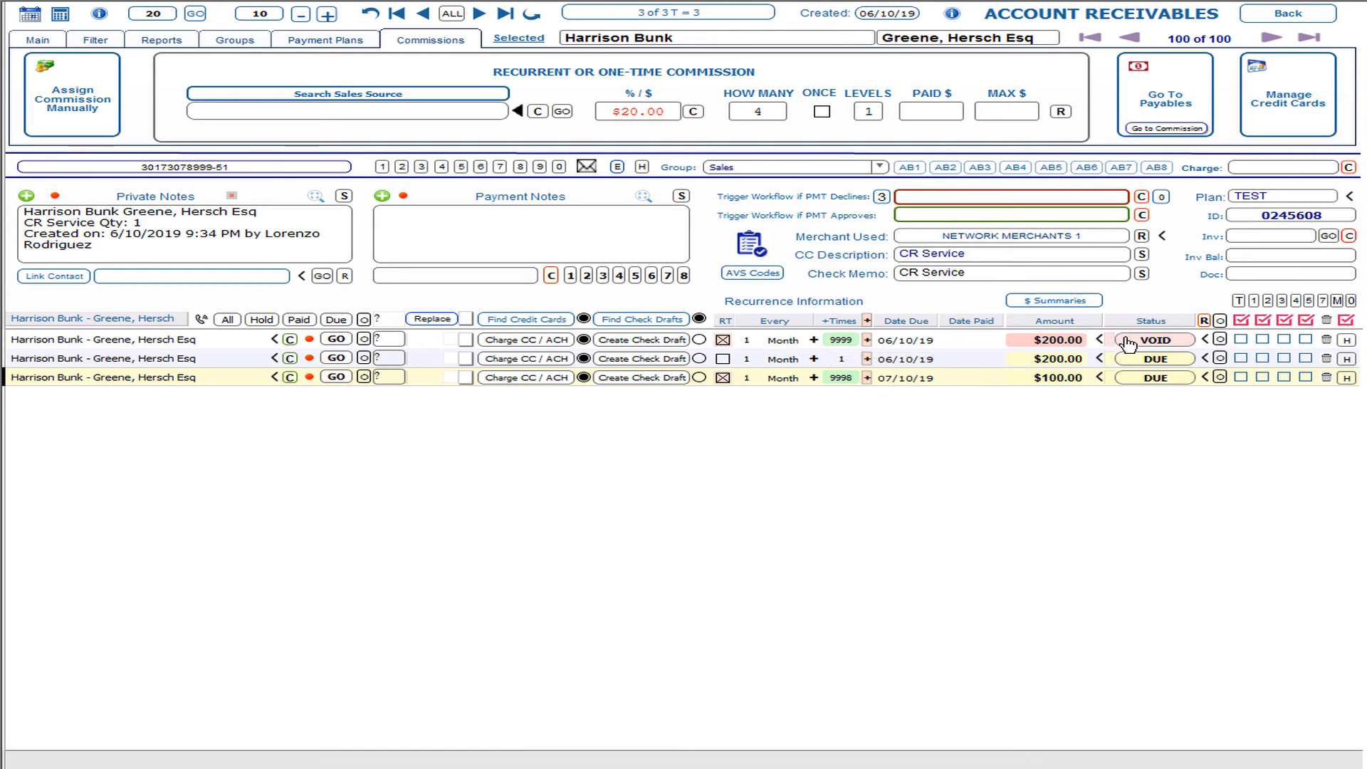
# Step: Put the $200.00 receivable on HOLD and trigger the next $100.00 payment due 08/10/19
pyautogui.moveTo(1111, 345)
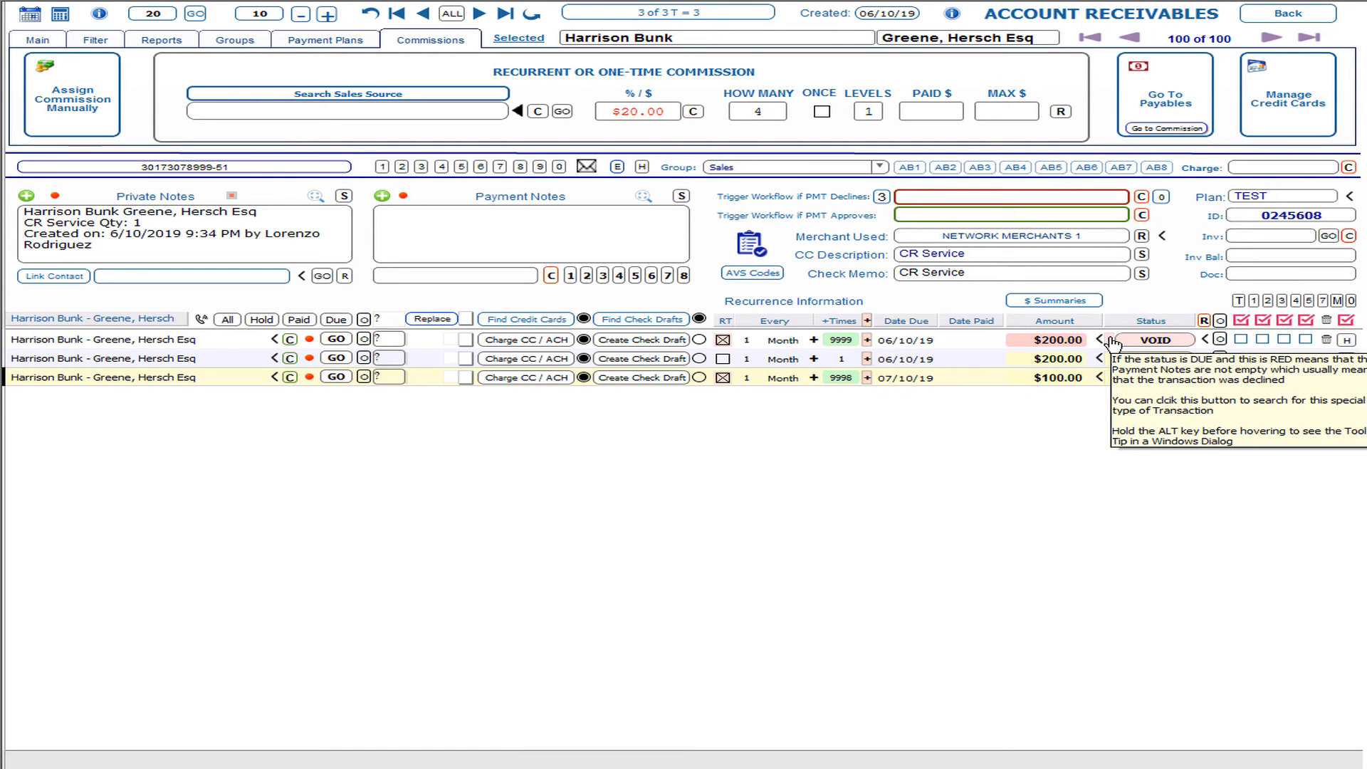
pyautogui.click(1167, 341)
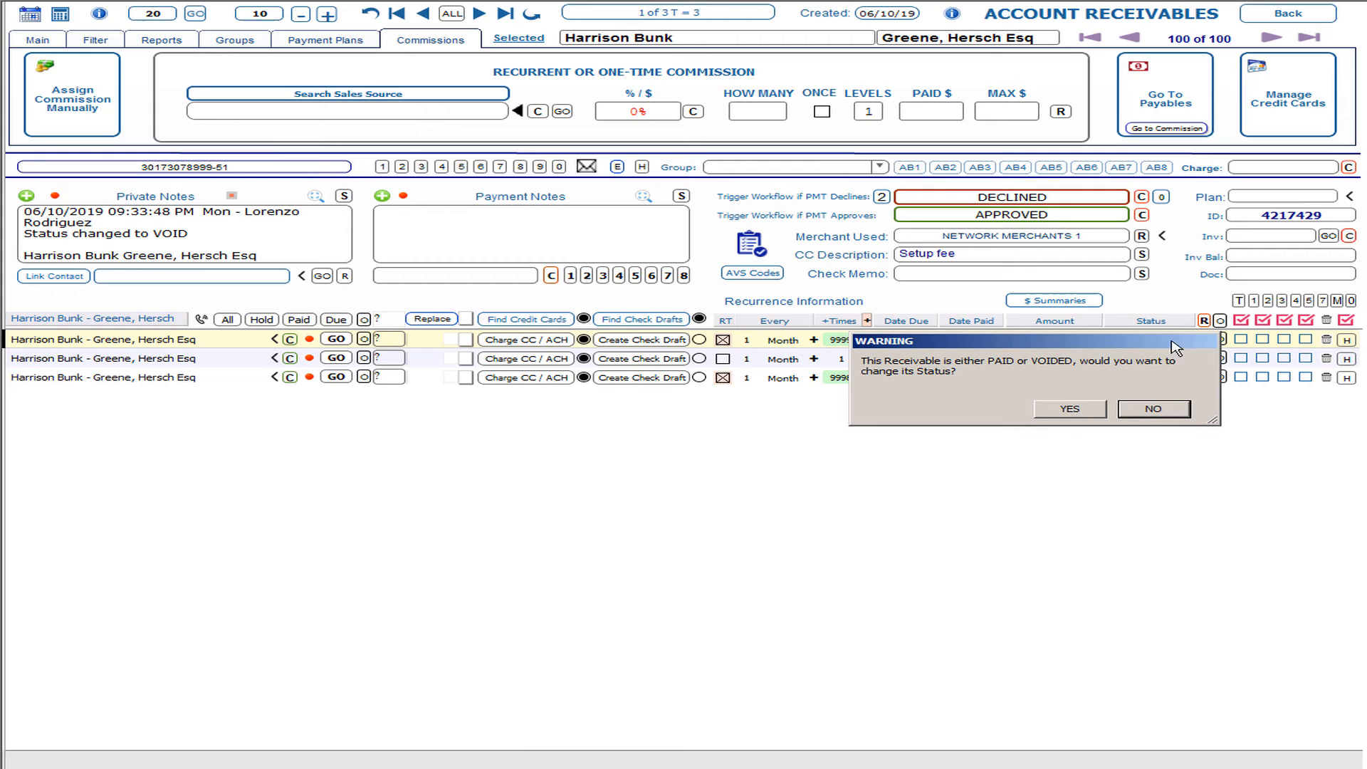
pyautogui.click(1072, 408)
pyautogui.click(1151, 341)
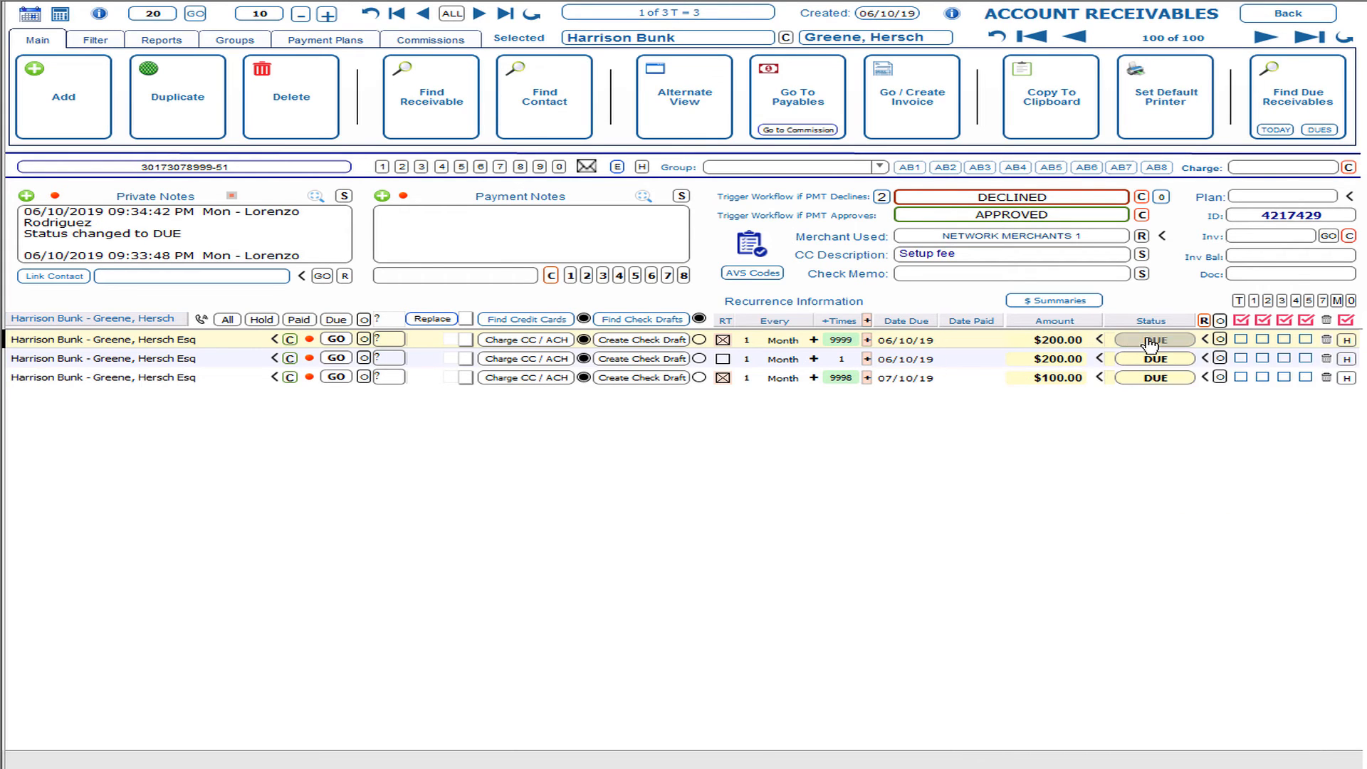
pyautogui.click(1195, 397)
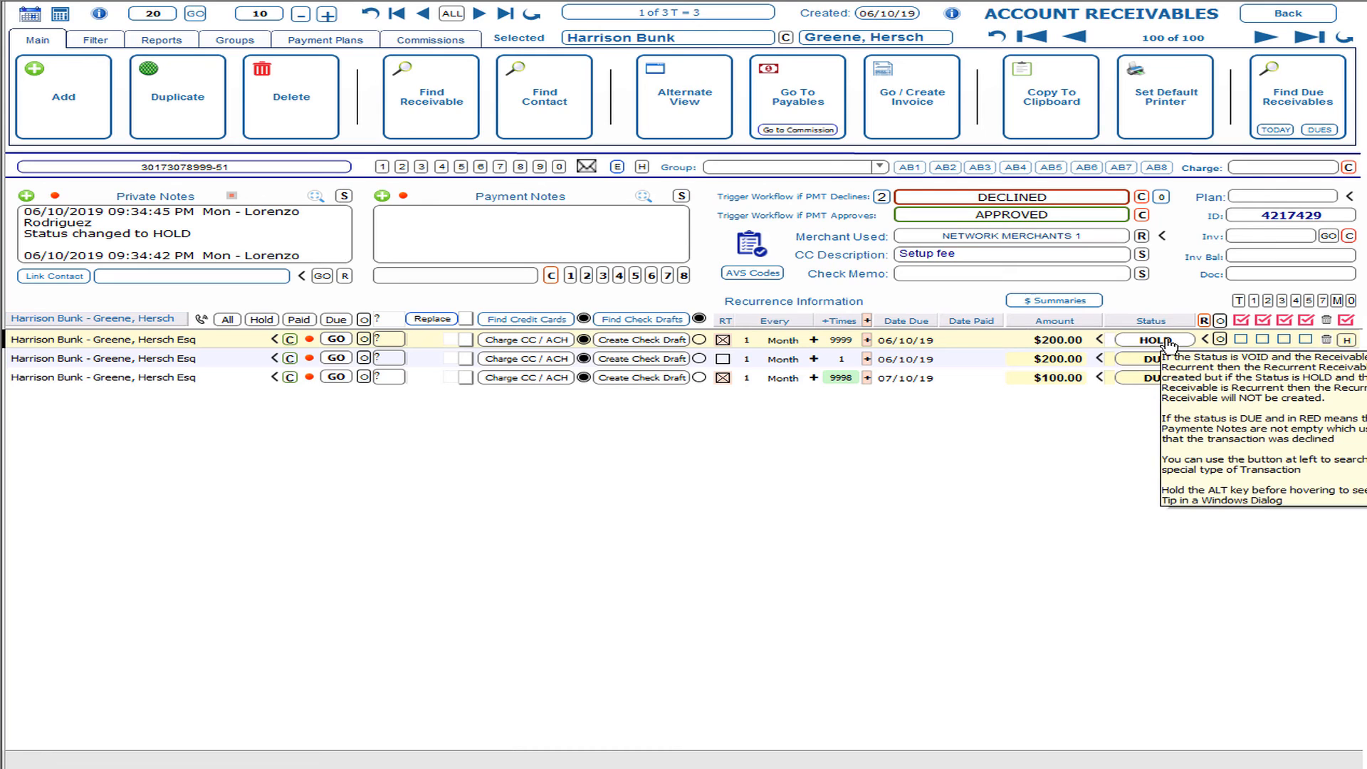
pyautogui.click(867, 381)
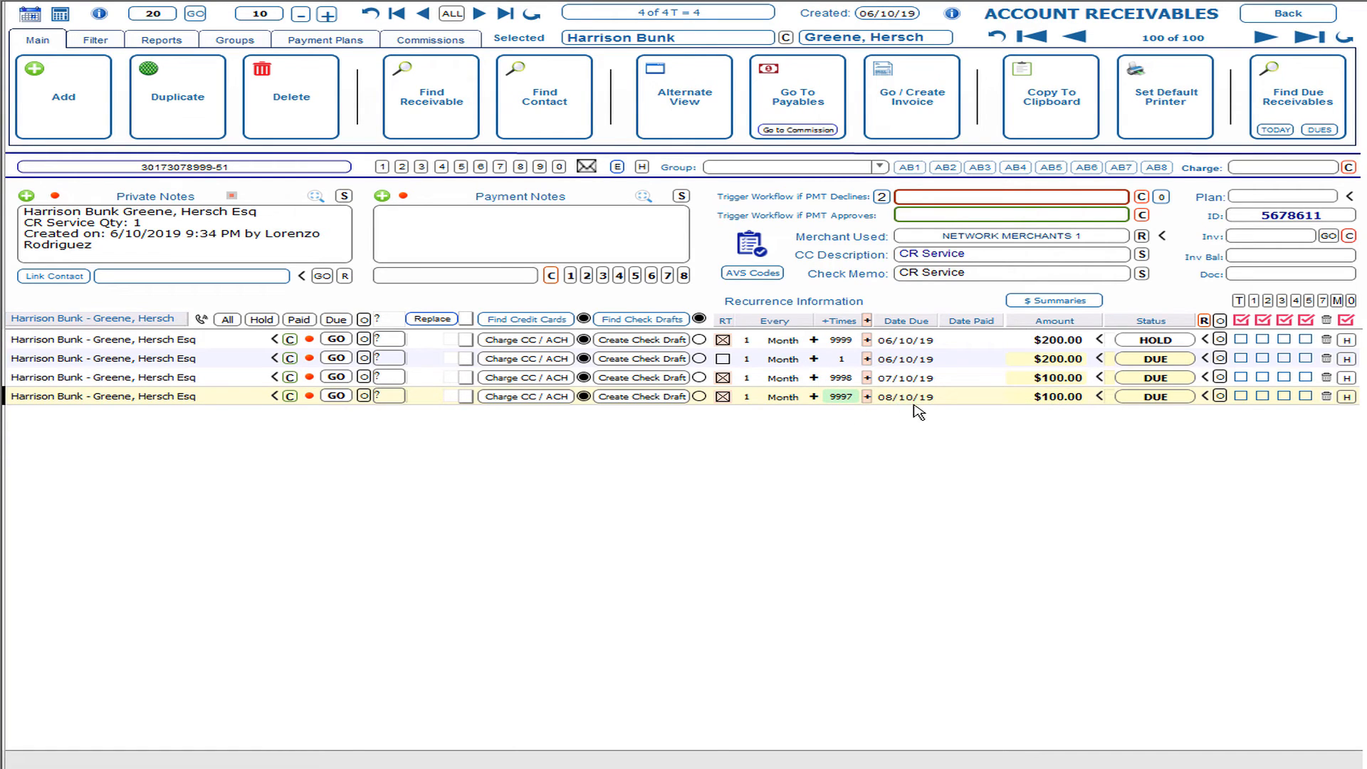
pyautogui.moveTo(842, 405)
pyautogui.click(1320, 131)
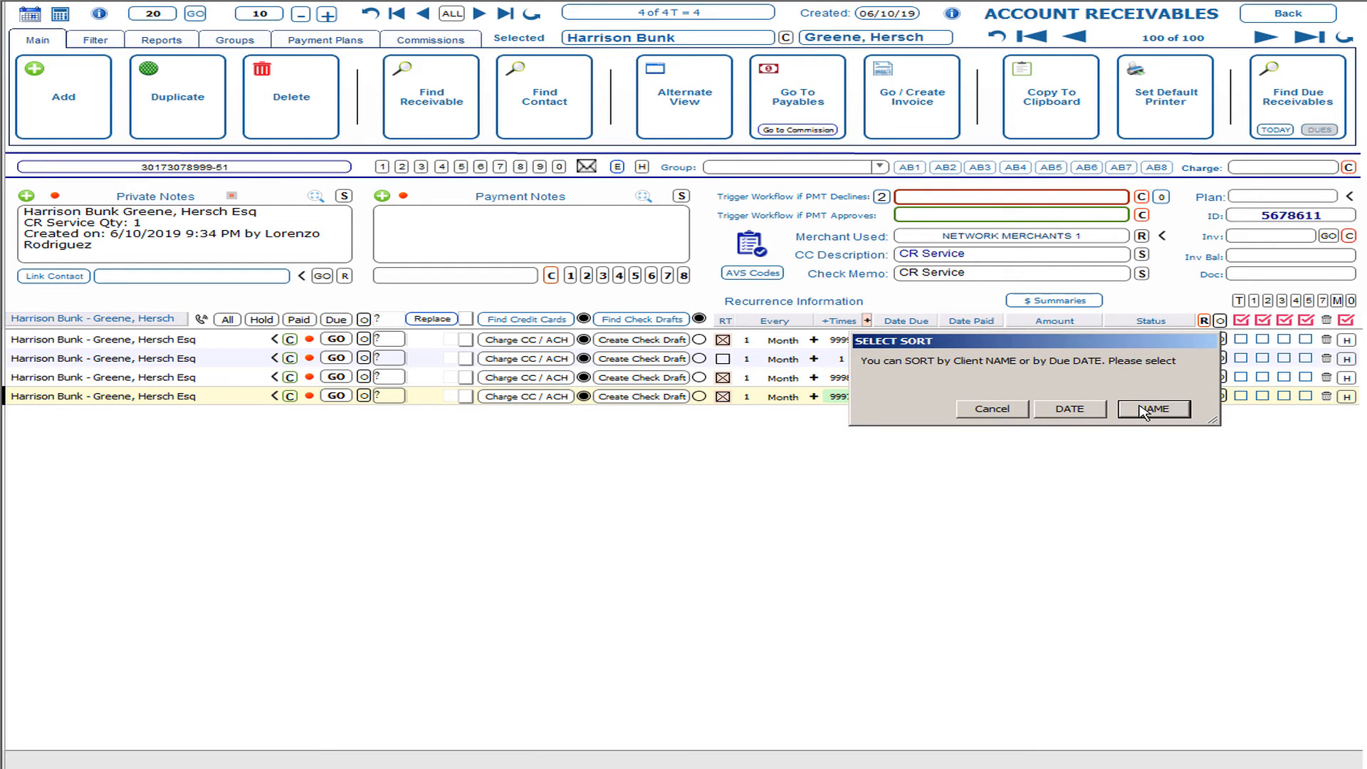
pyautogui.click(1068, 410)
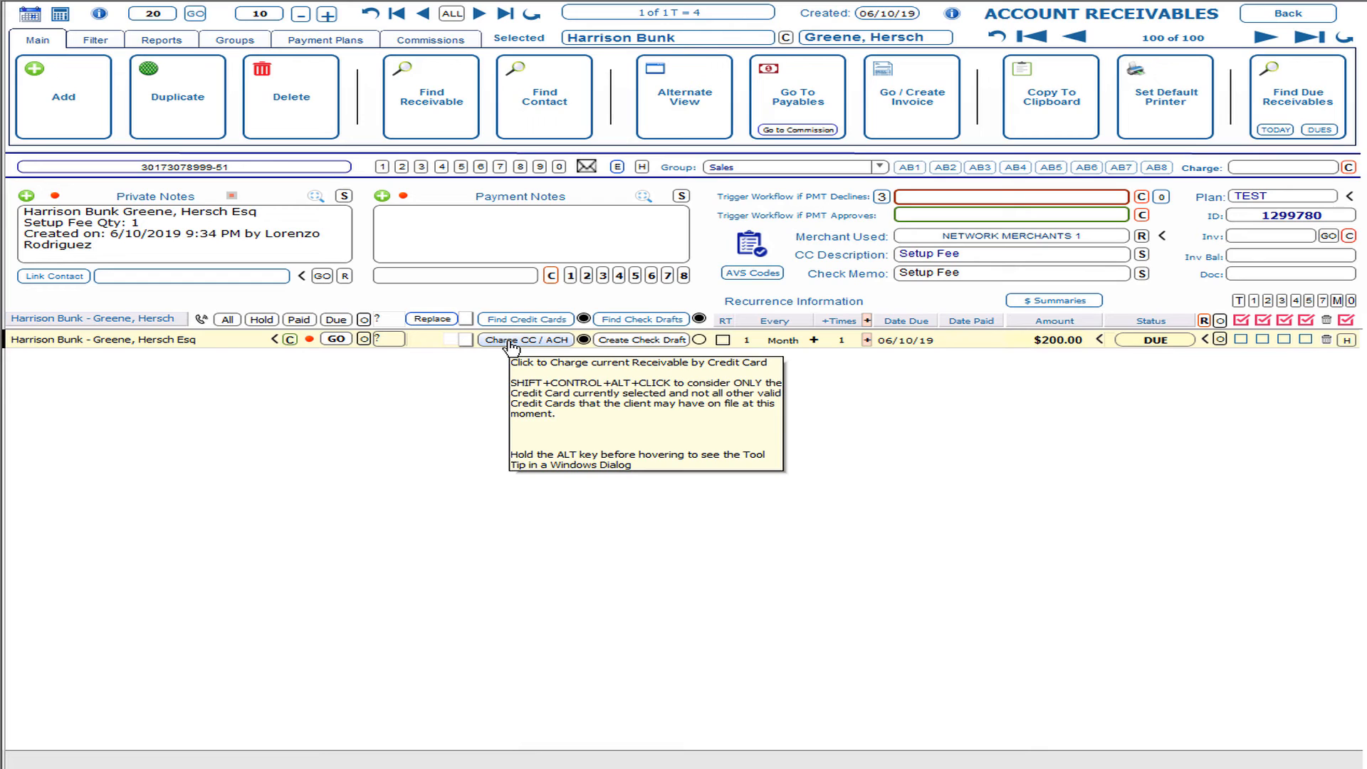
pyautogui.moveTo(428, 340)
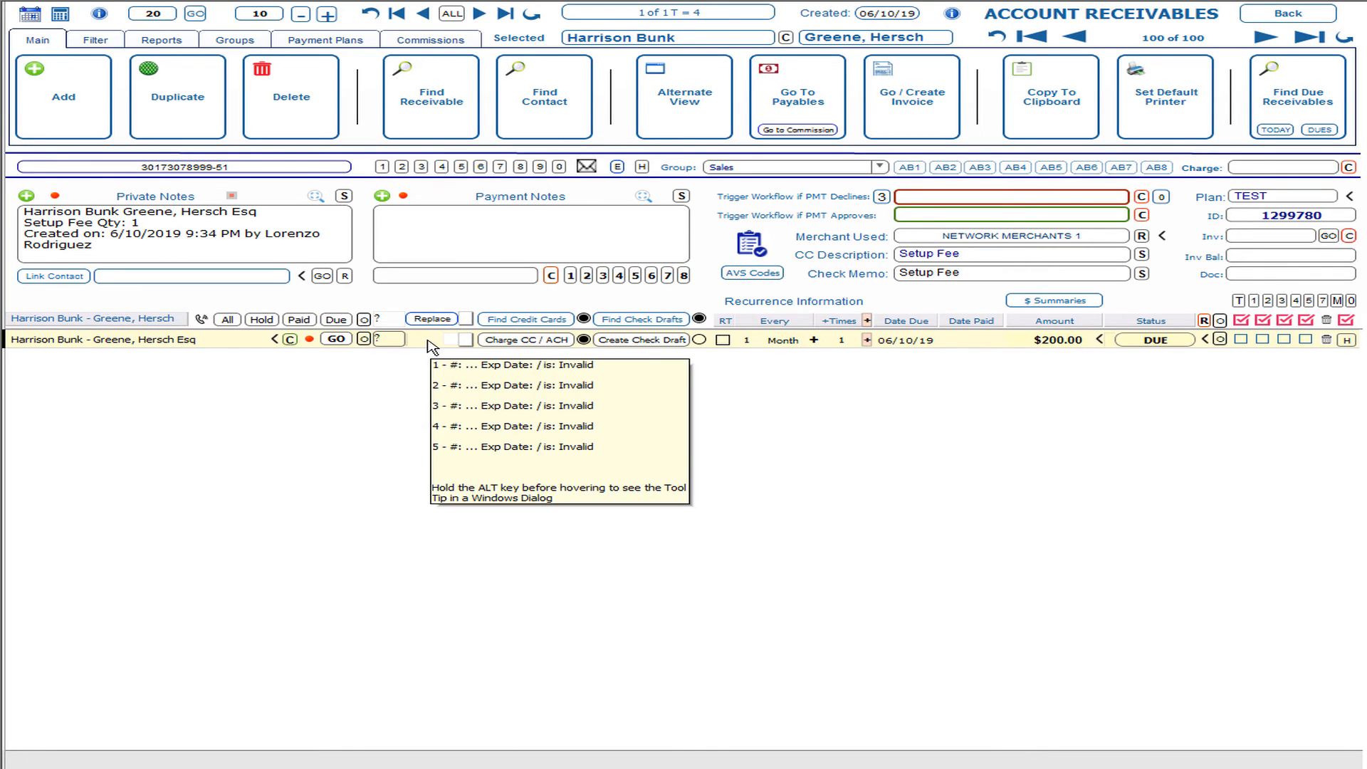
pyautogui.moveTo(475, 343)
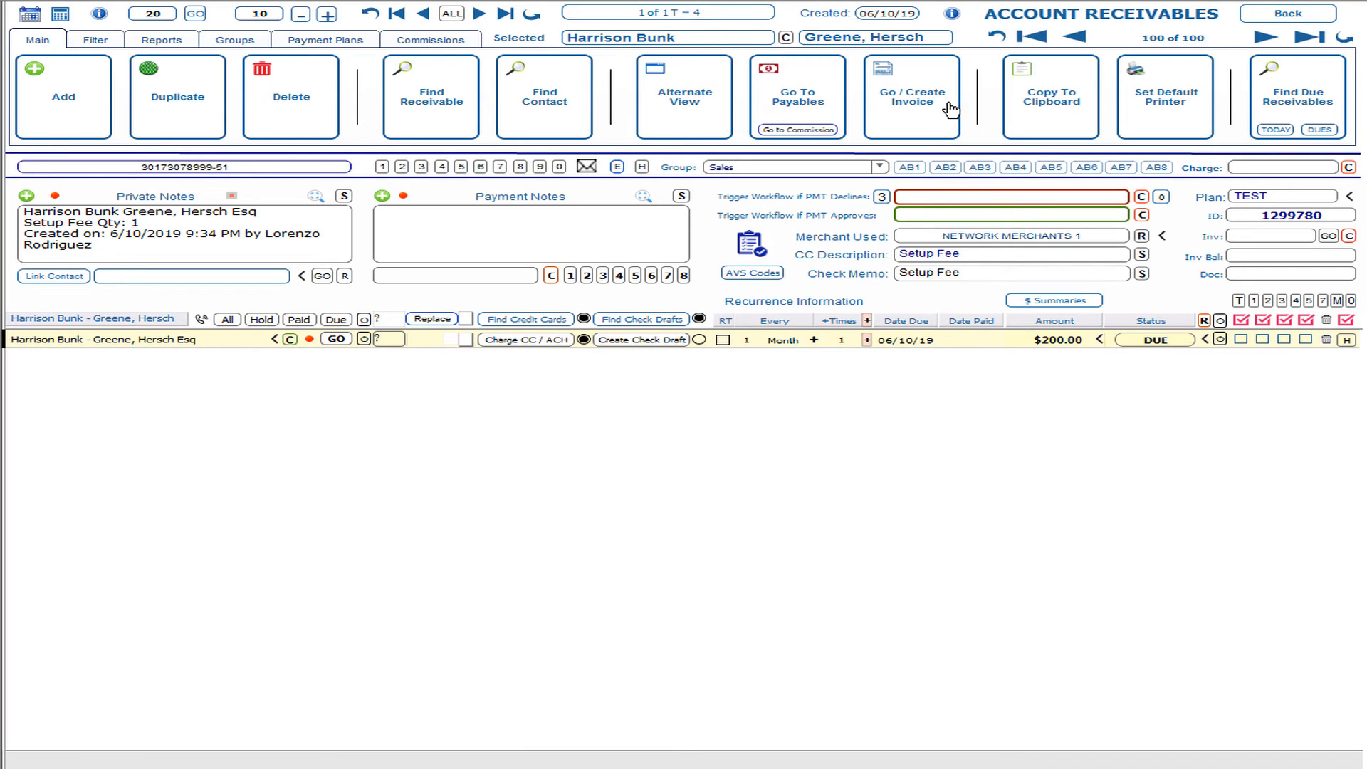
# Step: Return to the contact record via Just Go Back and open the Credit Card Manager
pyautogui.click(1274, 15)
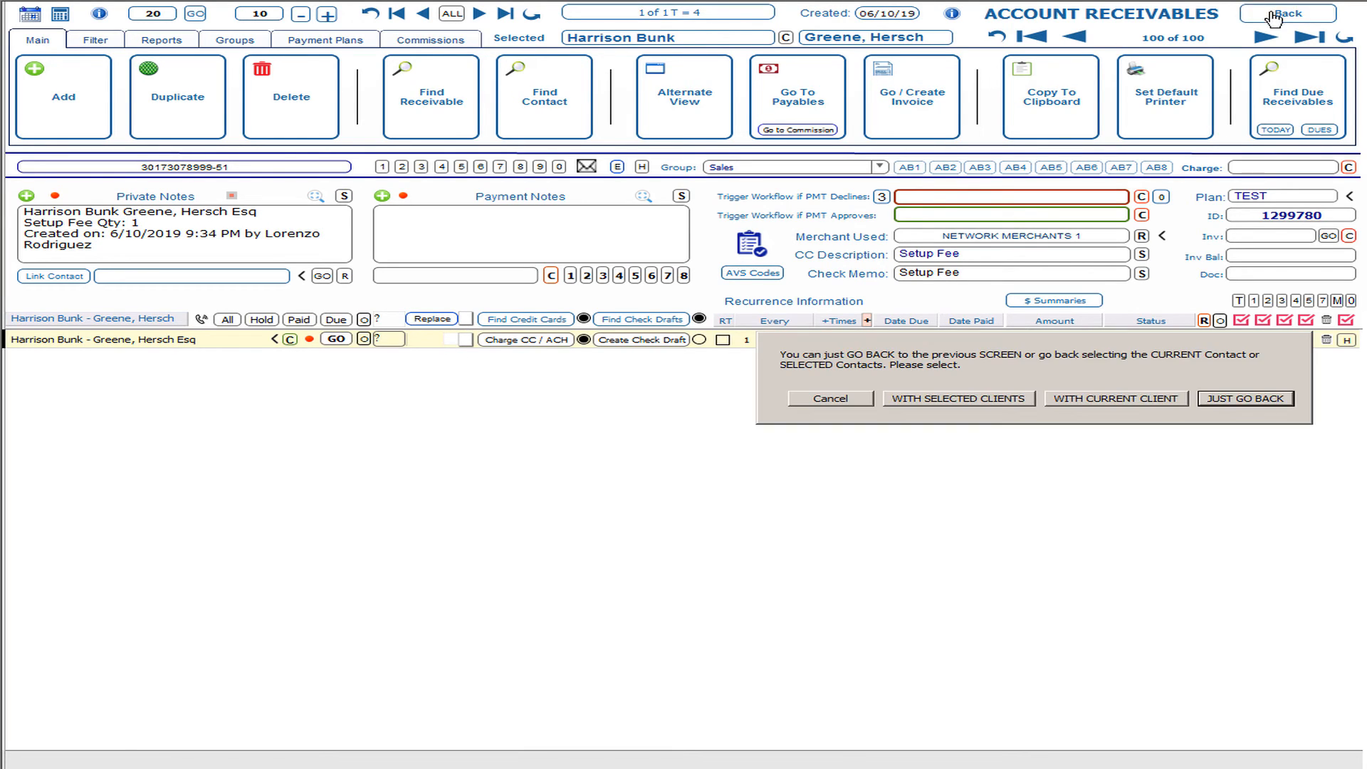
pyautogui.click(1242, 401)
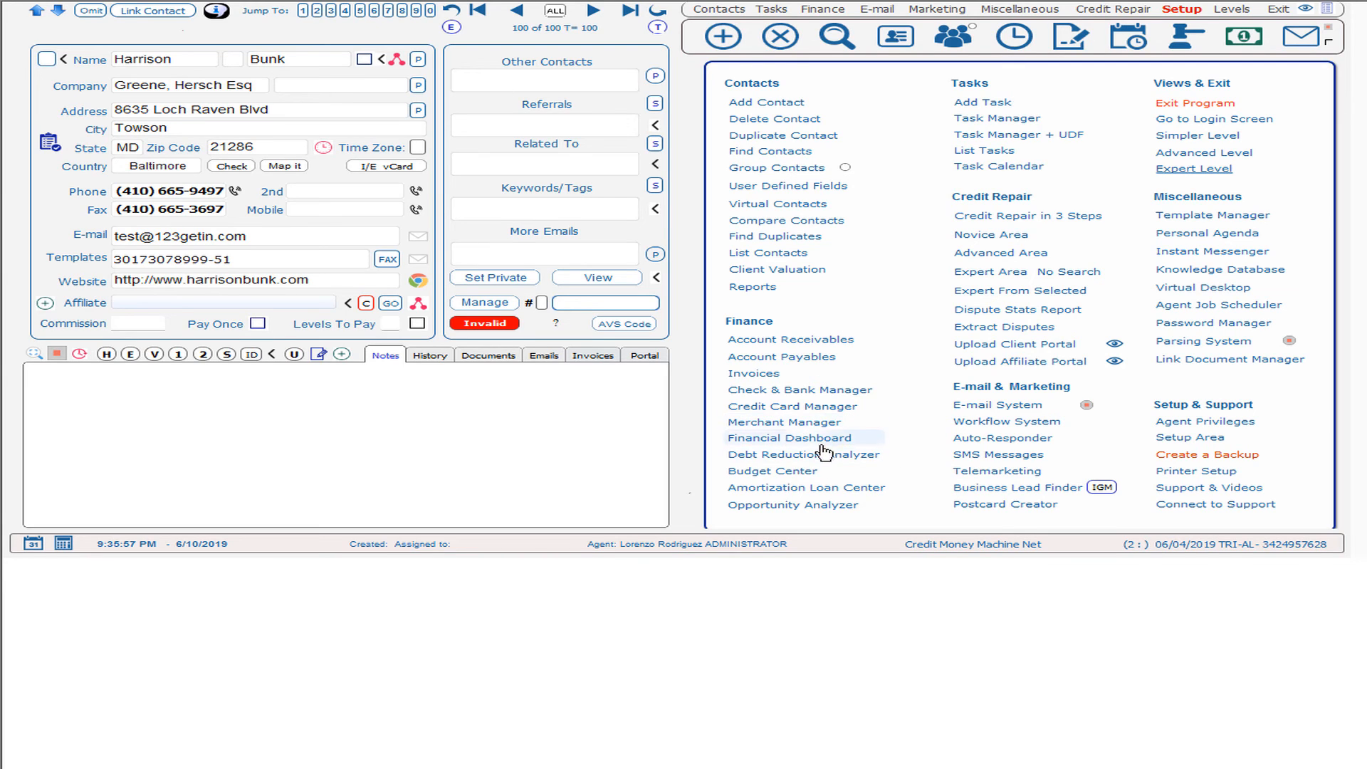
pyautogui.click(798, 409)
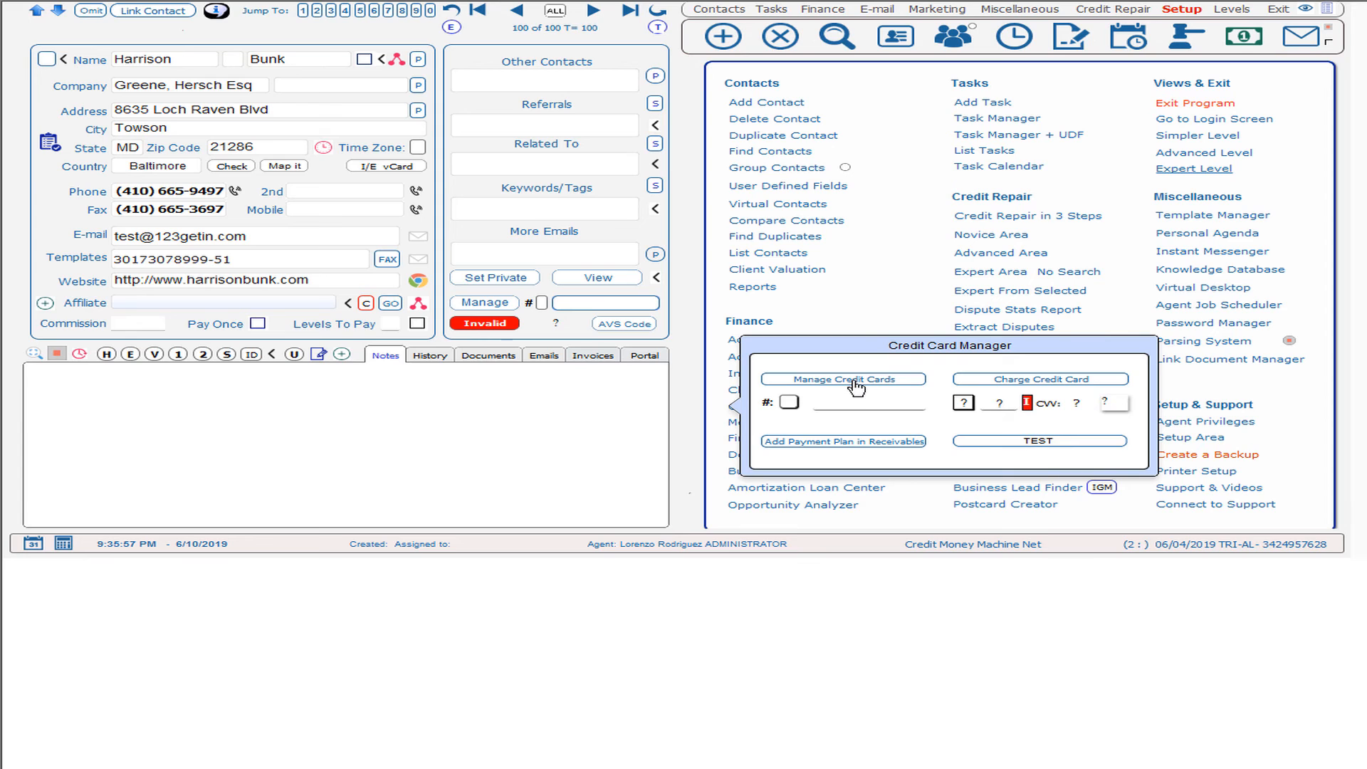
# Step: Open Manage Credit Cards and enter the MasterCard number in the first row
pyautogui.click(857, 385)
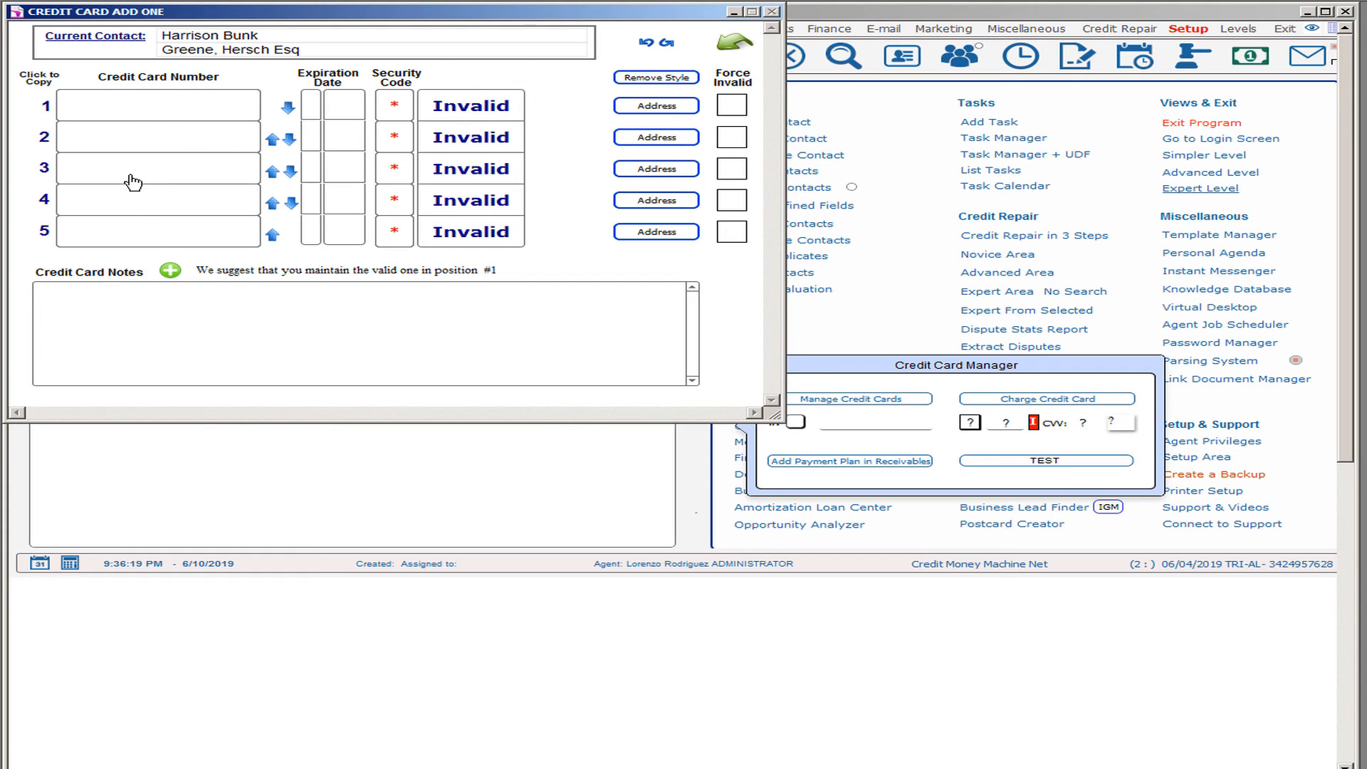
pyautogui.click(201, 118)
pyautogui.write('5454')
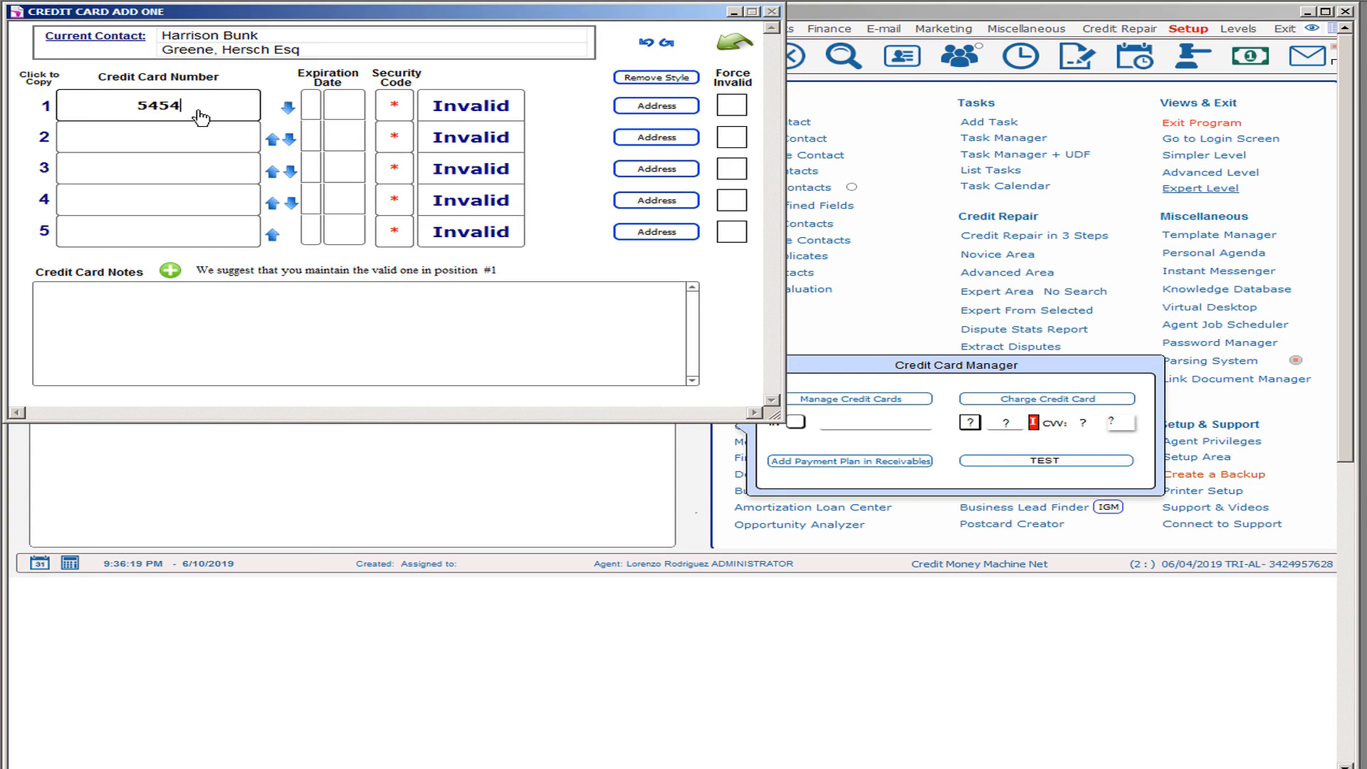
pyautogui.write('545454545454')
pyautogui.click(265, 74)
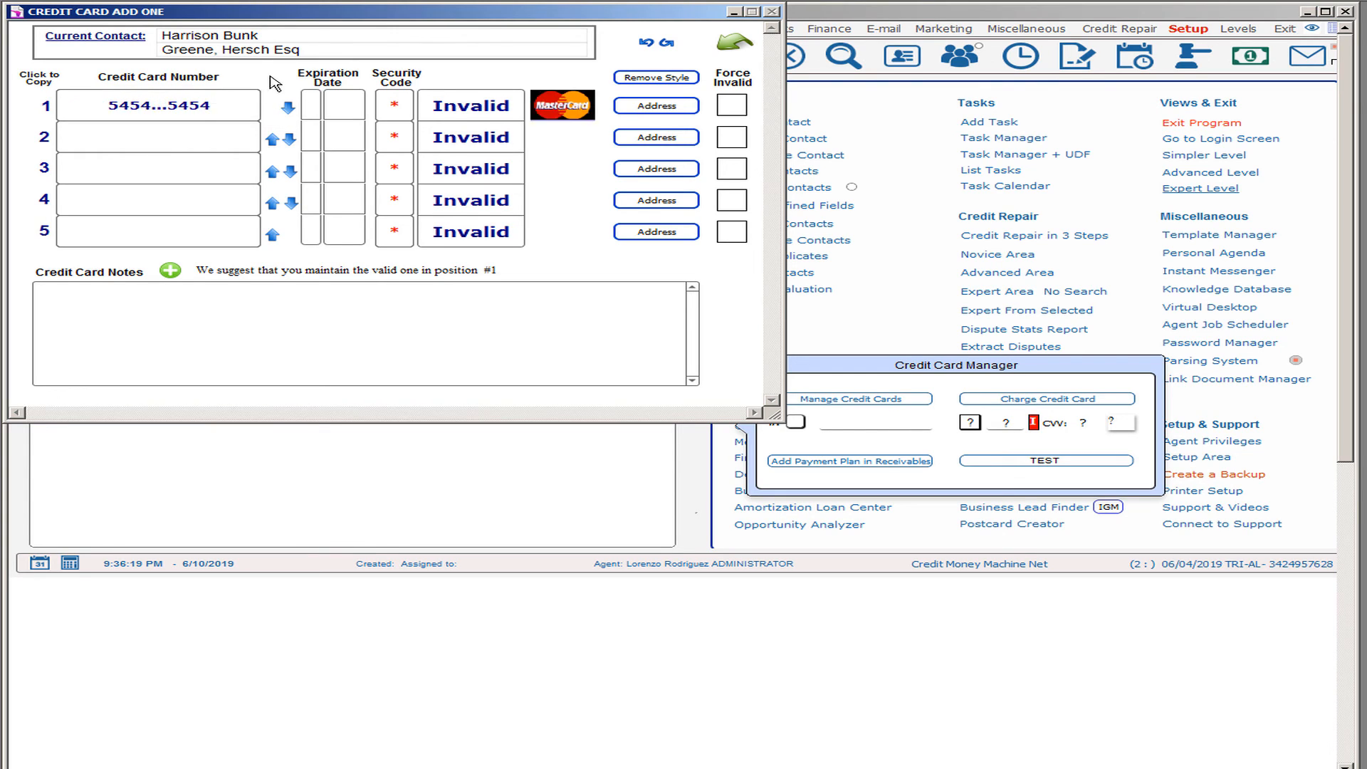
# Step: Set expiry 01/2024, enter the security code, and save the owner and billing address
pyautogui.click(311, 103)
pyautogui.click(323, 142)
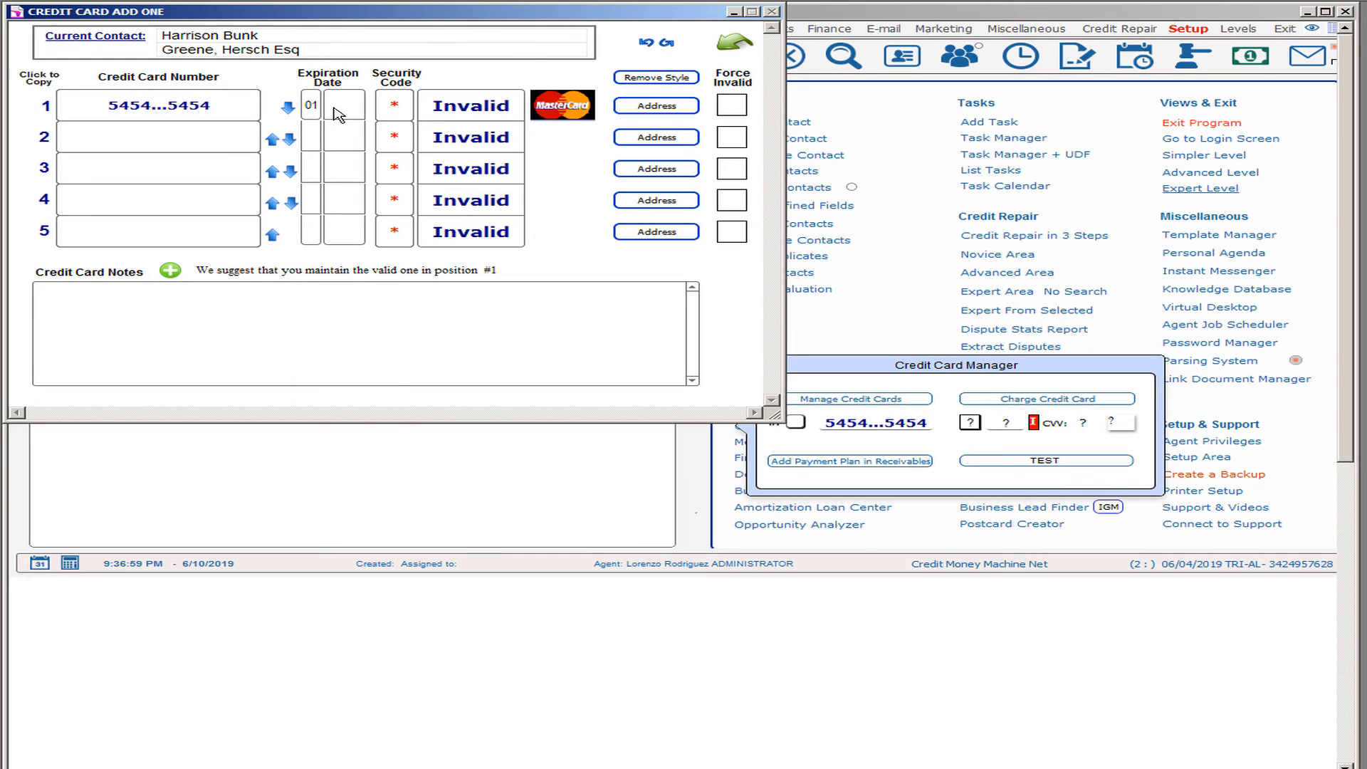
pyautogui.click(343, 106)
pyautogui.click(356, 279)
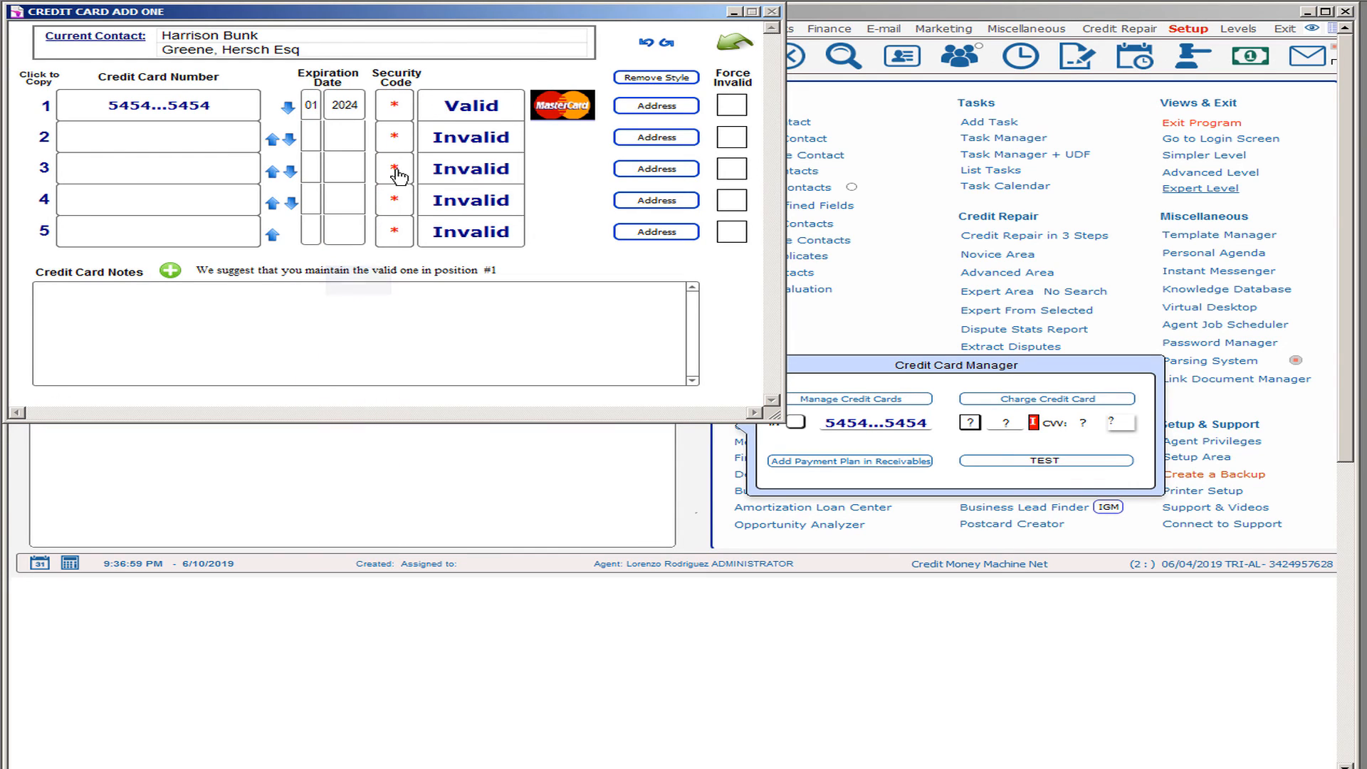
pyautogui.click(398, 106)
pyautogui.write('123')
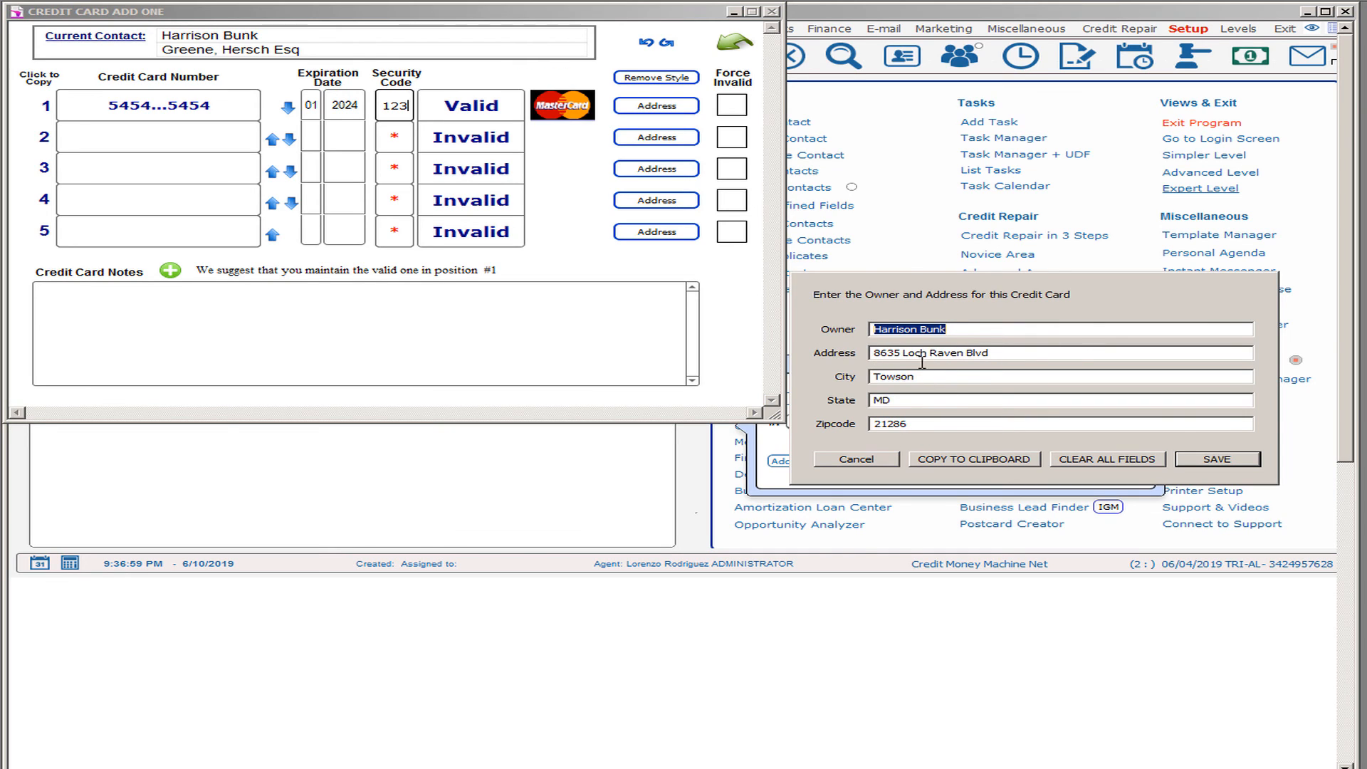
pyautogui.click(1232, 462)
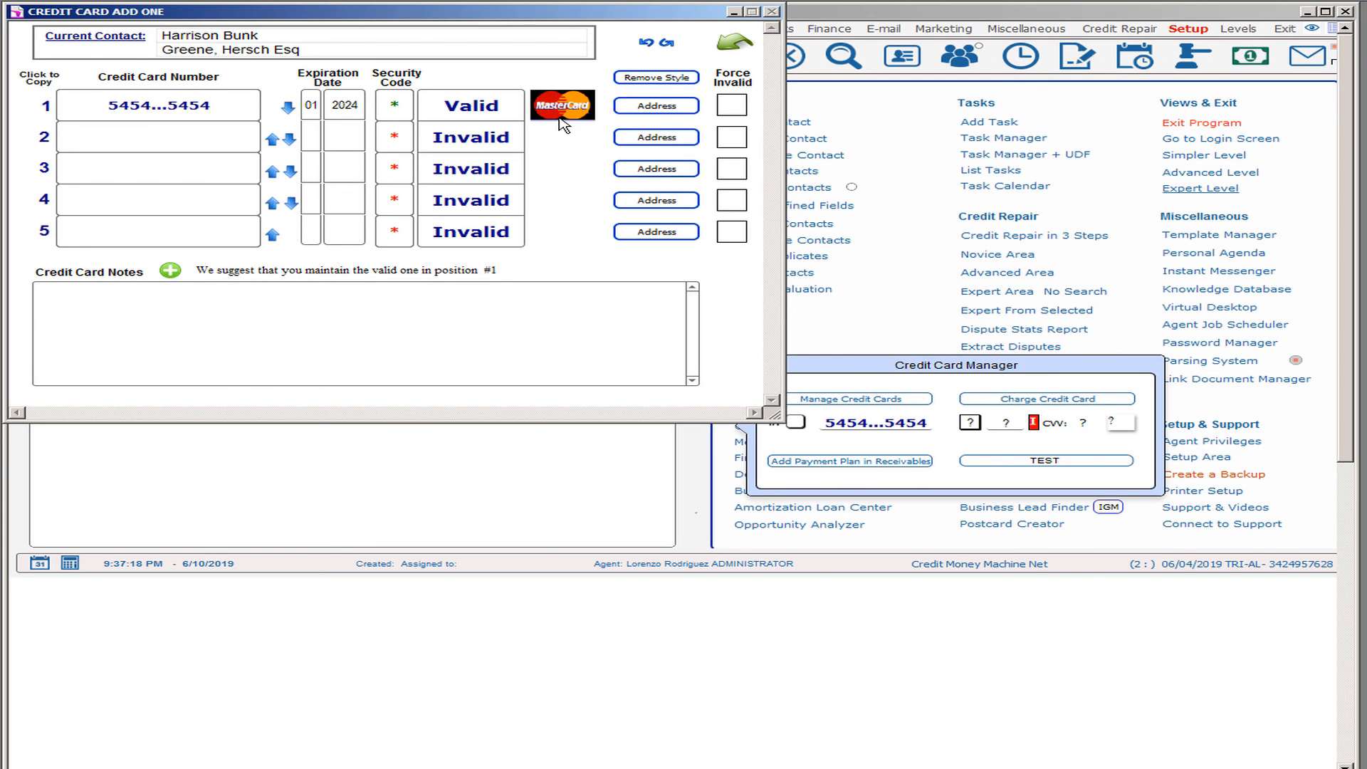
pyautogui.click(726, 48)
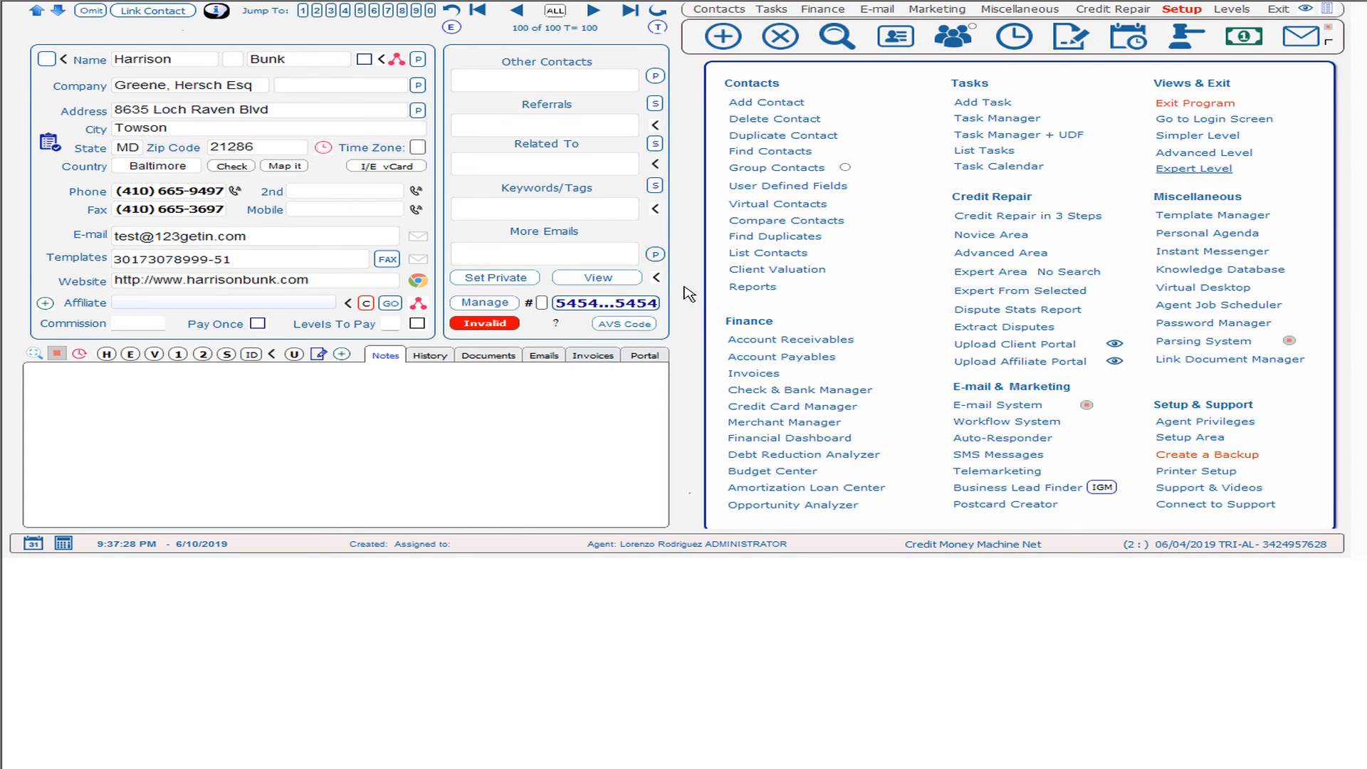
# Step: Load the contact's DUE receivables, showing the $200.00 Setup Fee due 06/10/19, then go Back
pyautogui.click(806, 341)
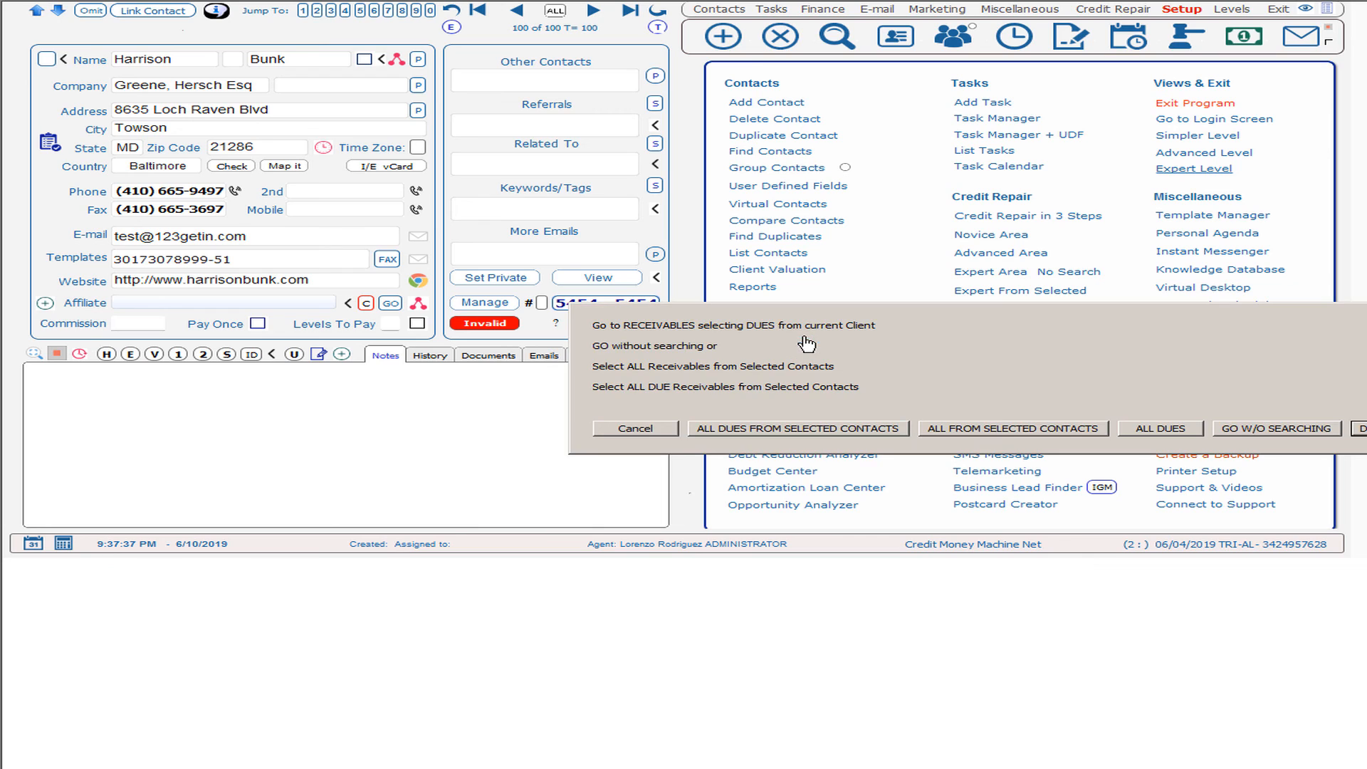
pyautogui.click(1361, 428)
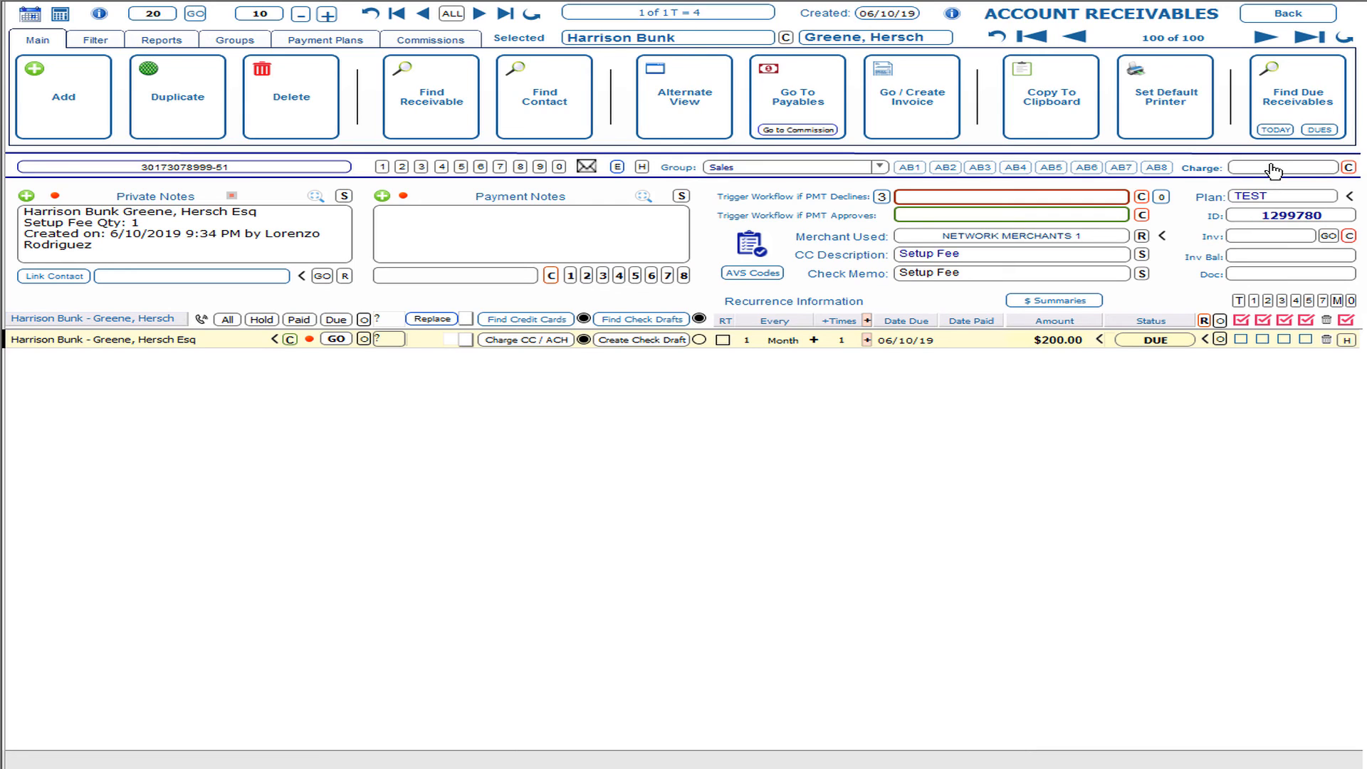
pyautogui.click(1274, 170)
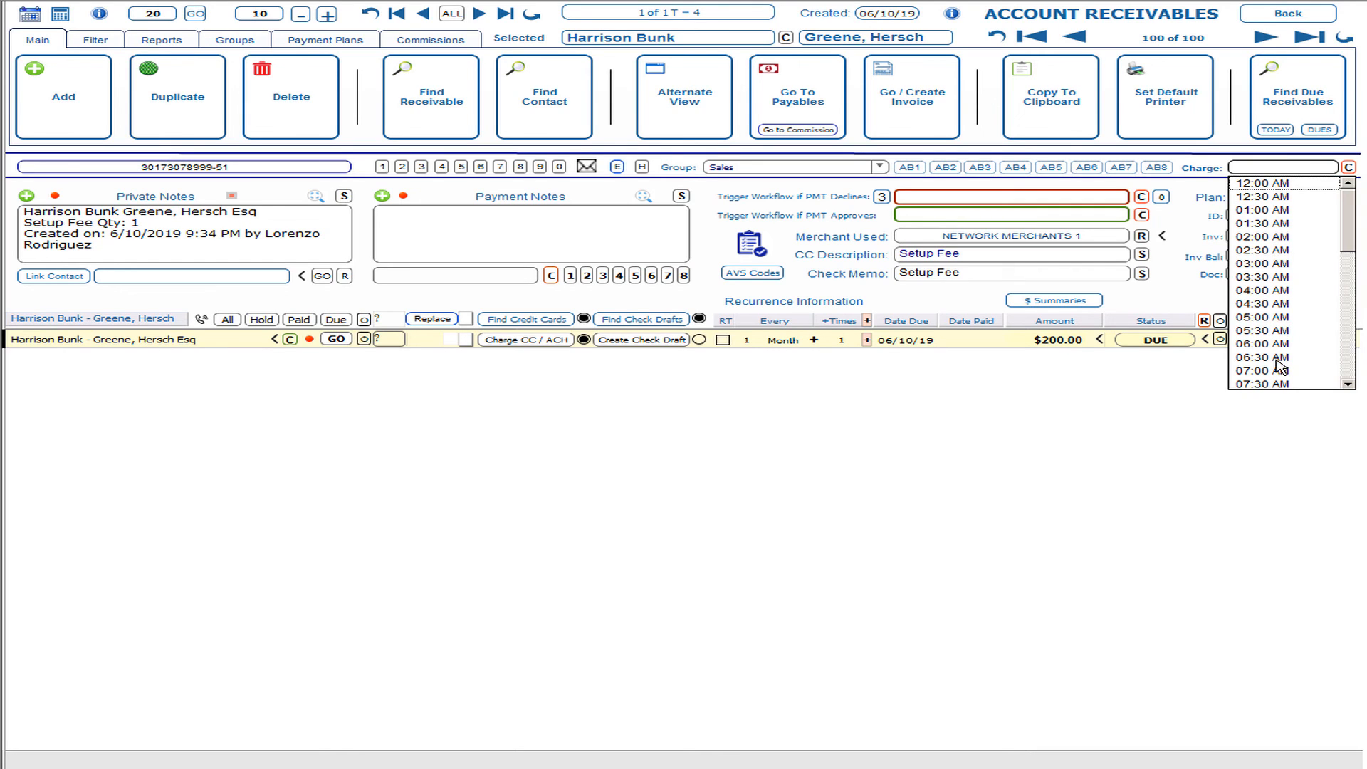
pyautogui.click(1364, 351)
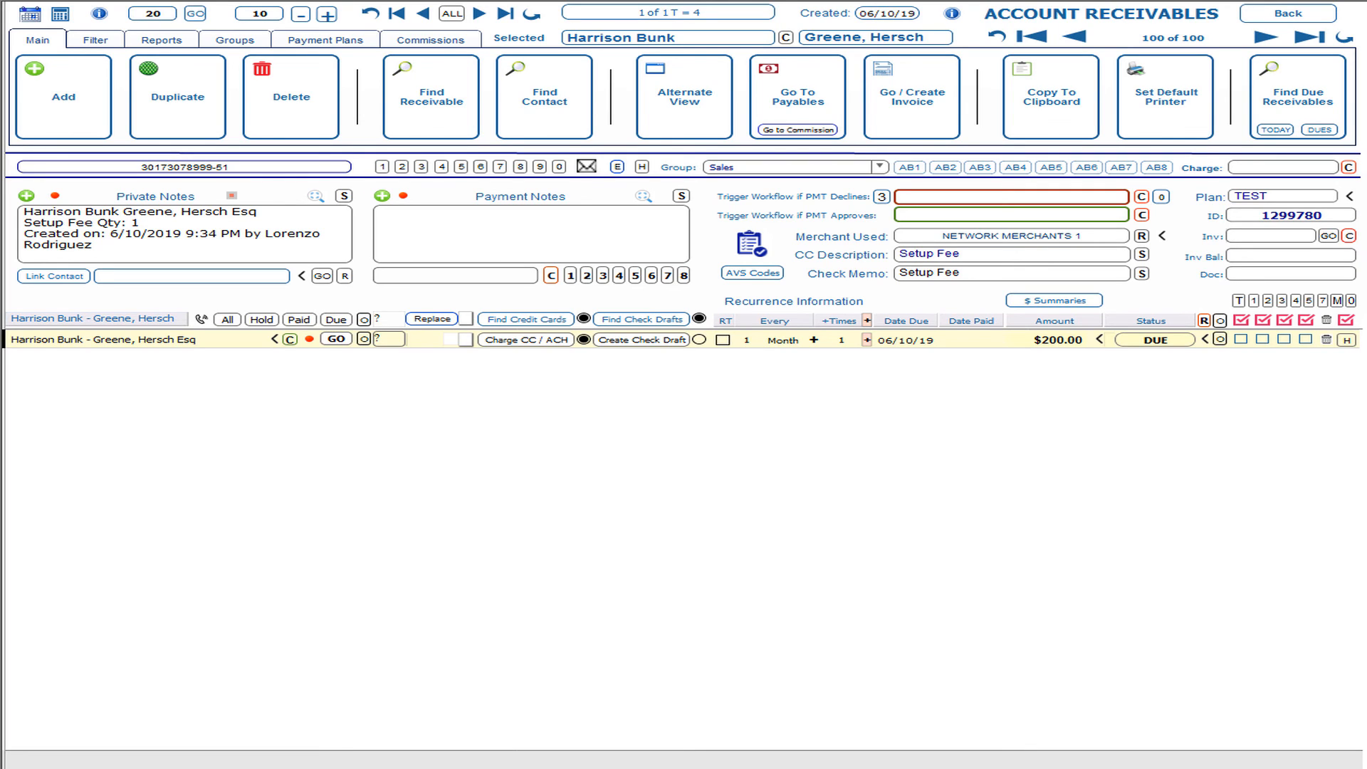
pyautogui.click(1300, 19)
pyautogui.moveTo(1161, 349)
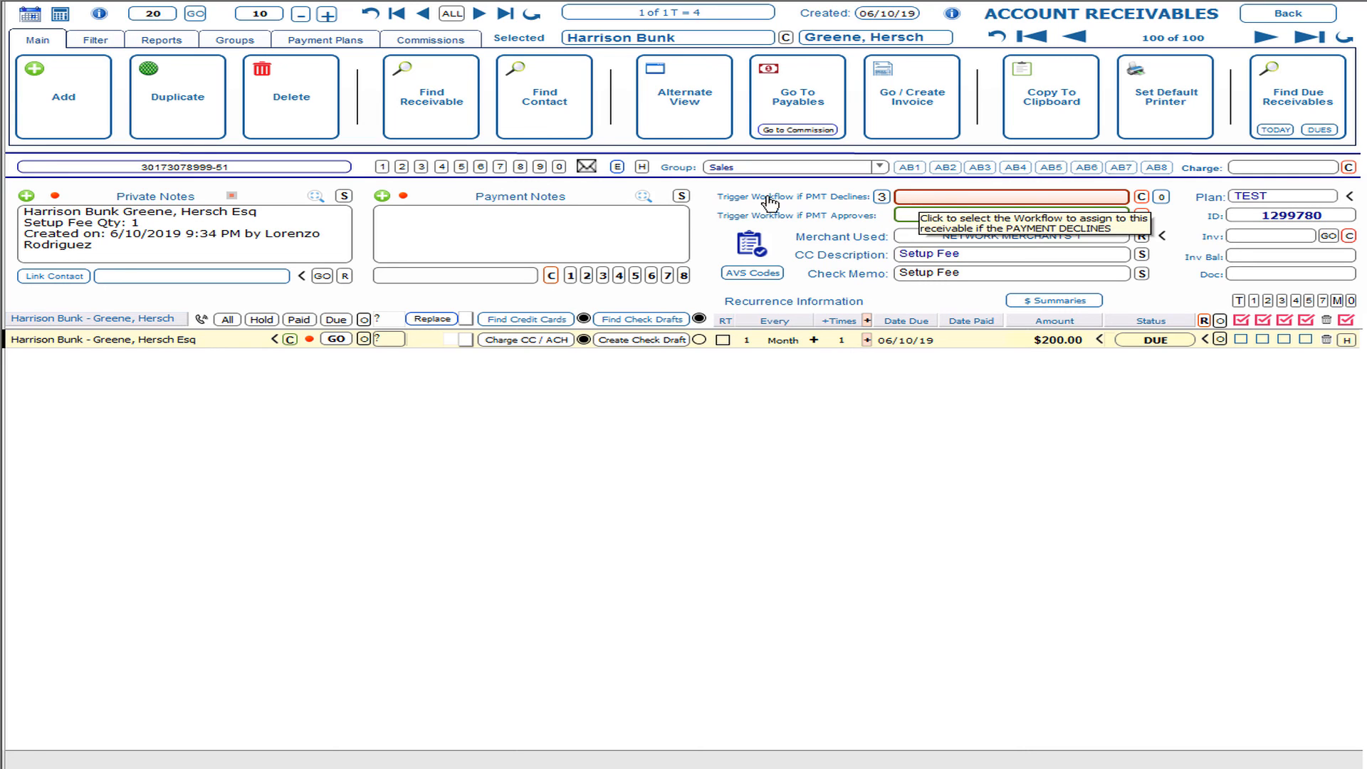
# Step: Check plan TEST's Declined WF field, find no workflows to choose, and close the plan
pyautogui.click(326, 41)
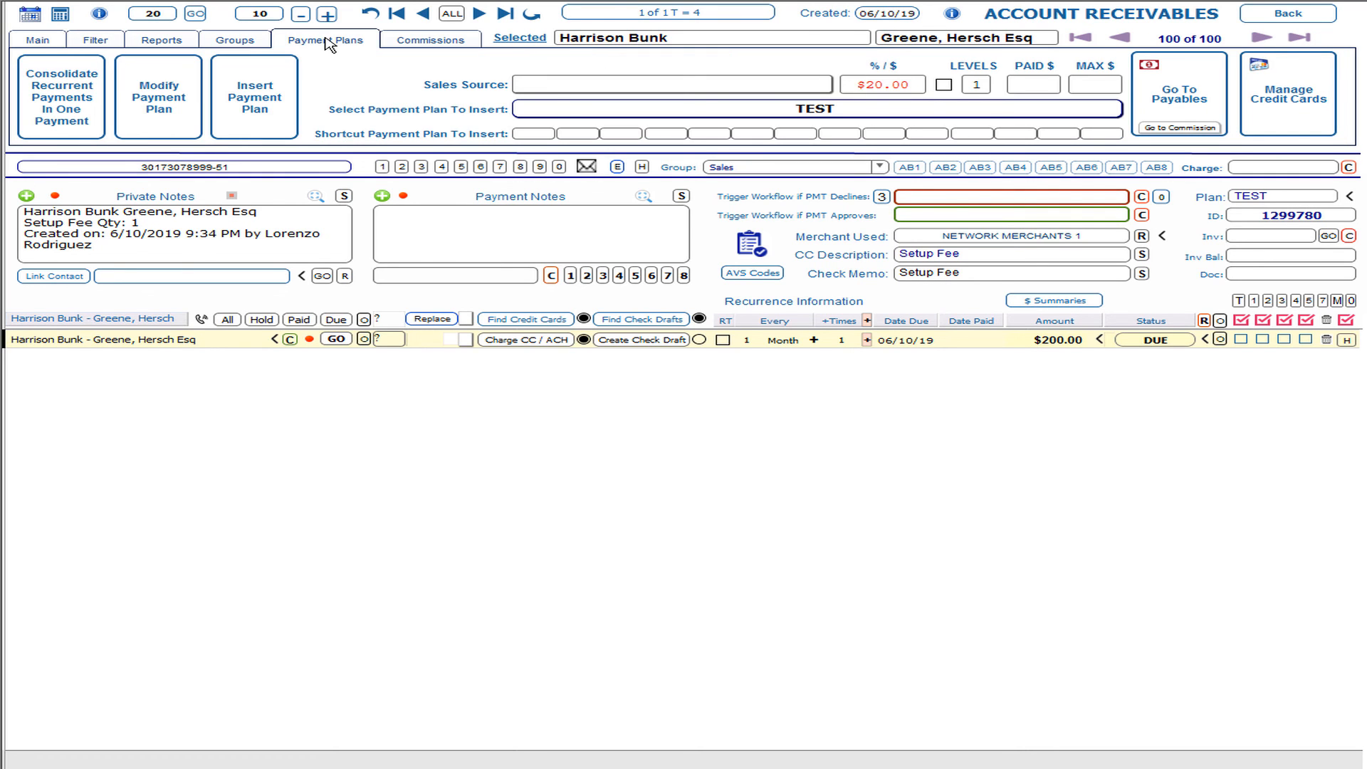
pyautogui.click(146, 116)
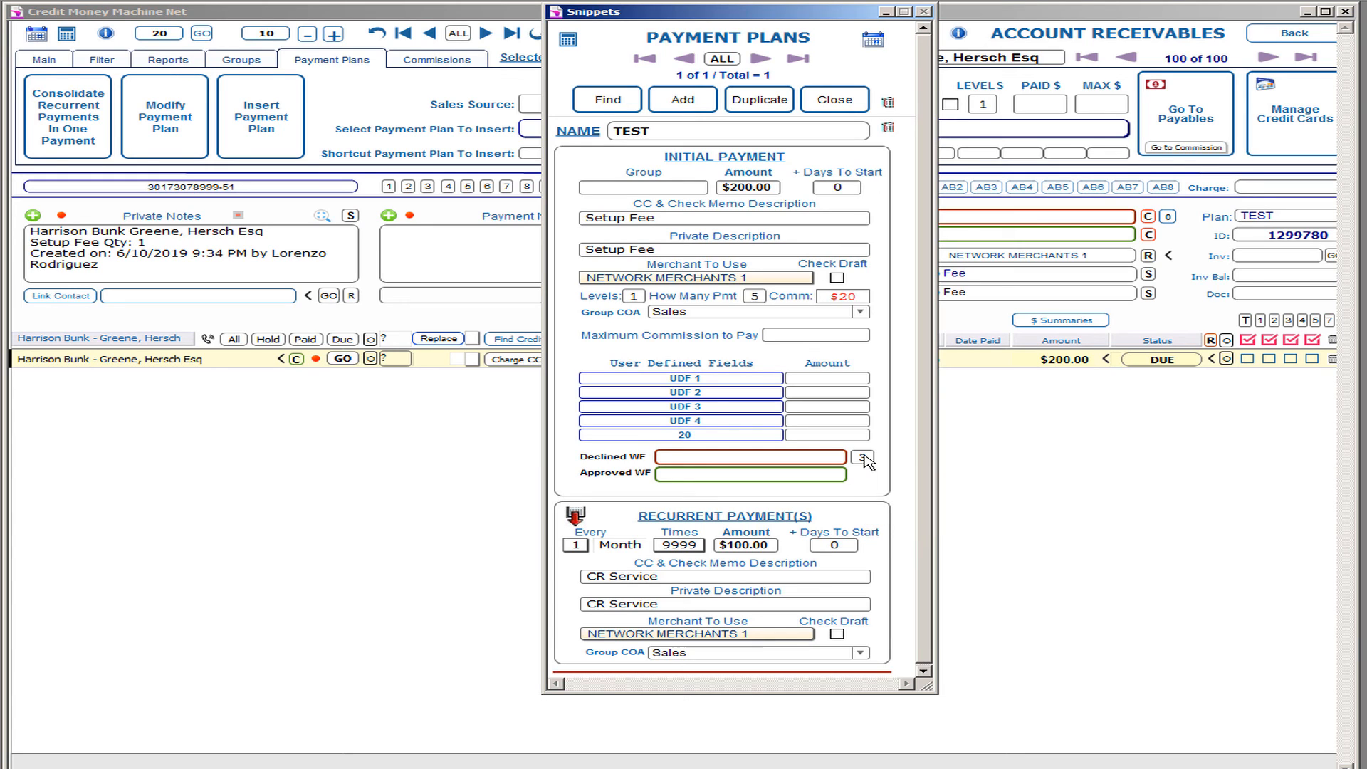
pyautogui.click(830, 458)
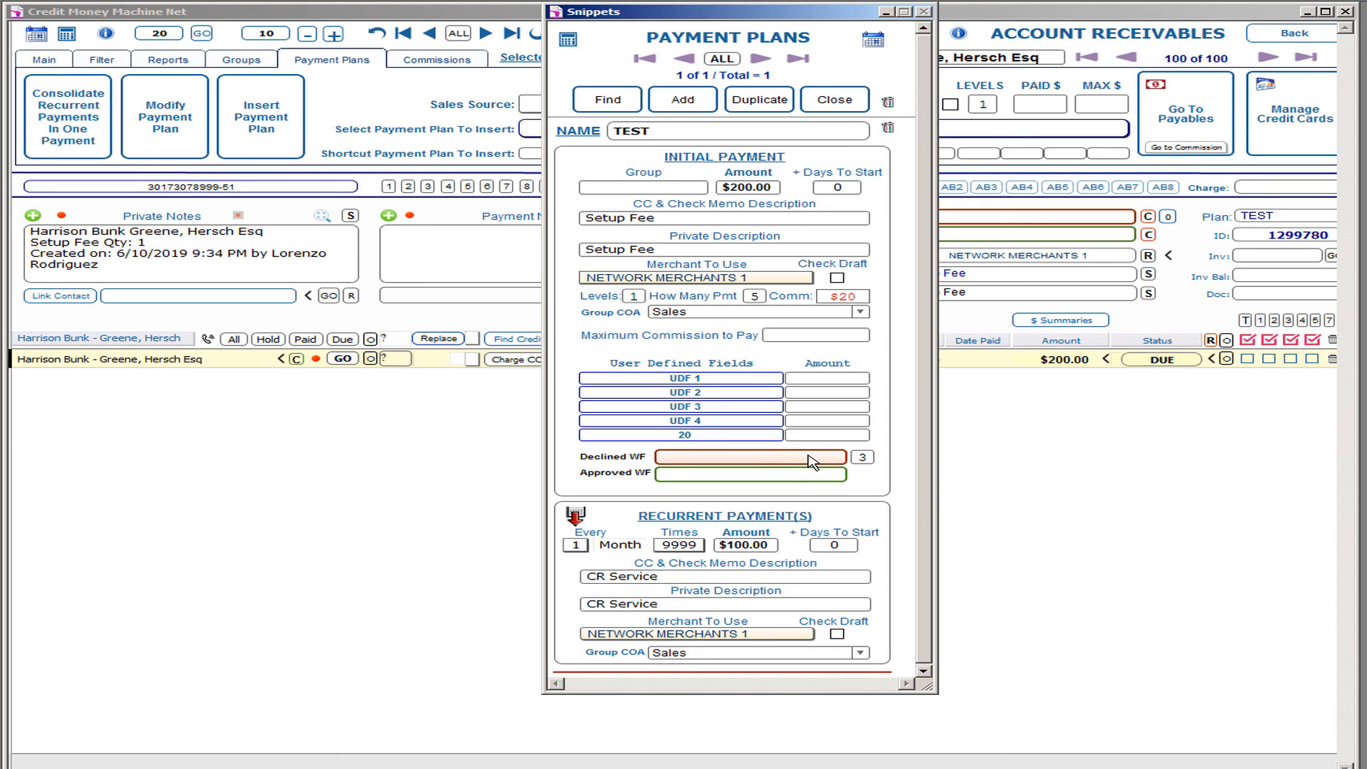
pyautogui.click(569, 462)
pyautogui.click(831, 107)
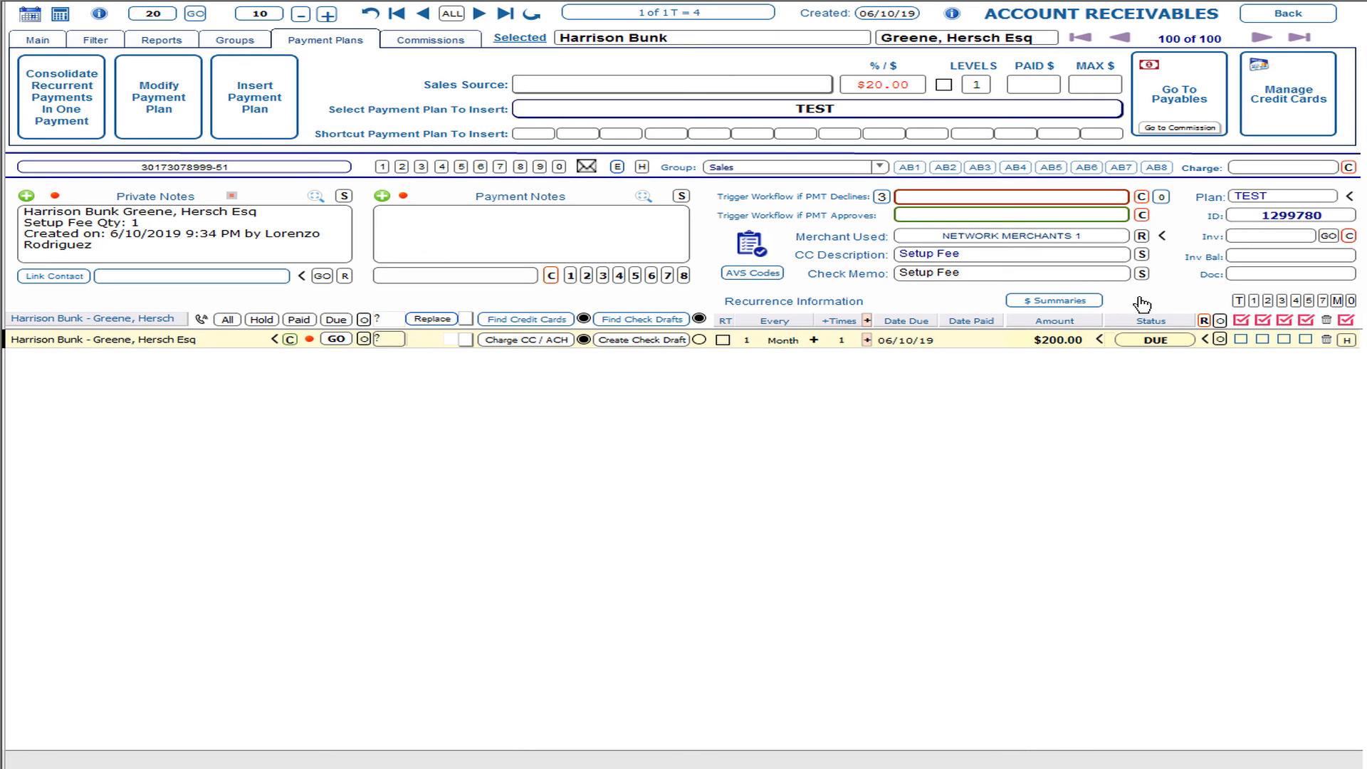
# Step: Exit Account Receivables with 'Just Go Back' to reach the contact record
pyautogui.click(1290, 15)
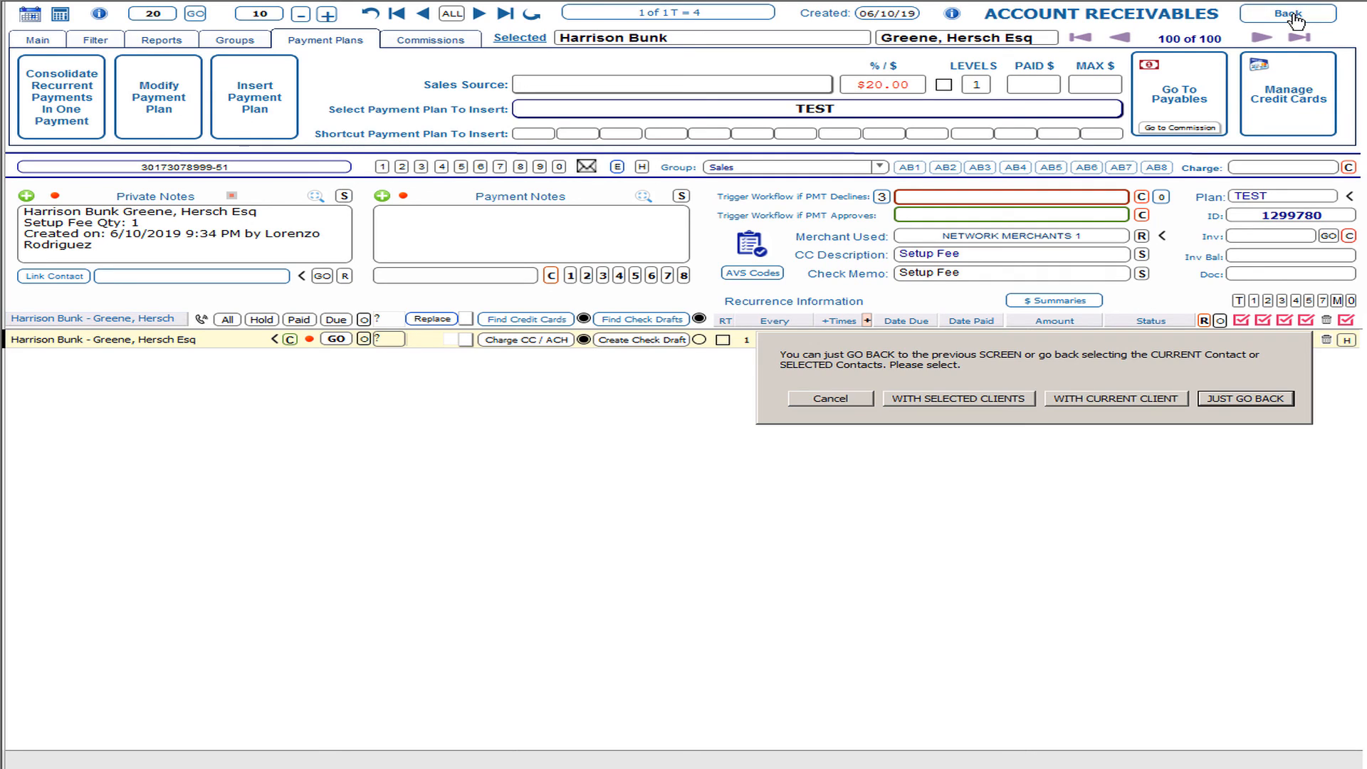
pyautogui.click(1254, 401)
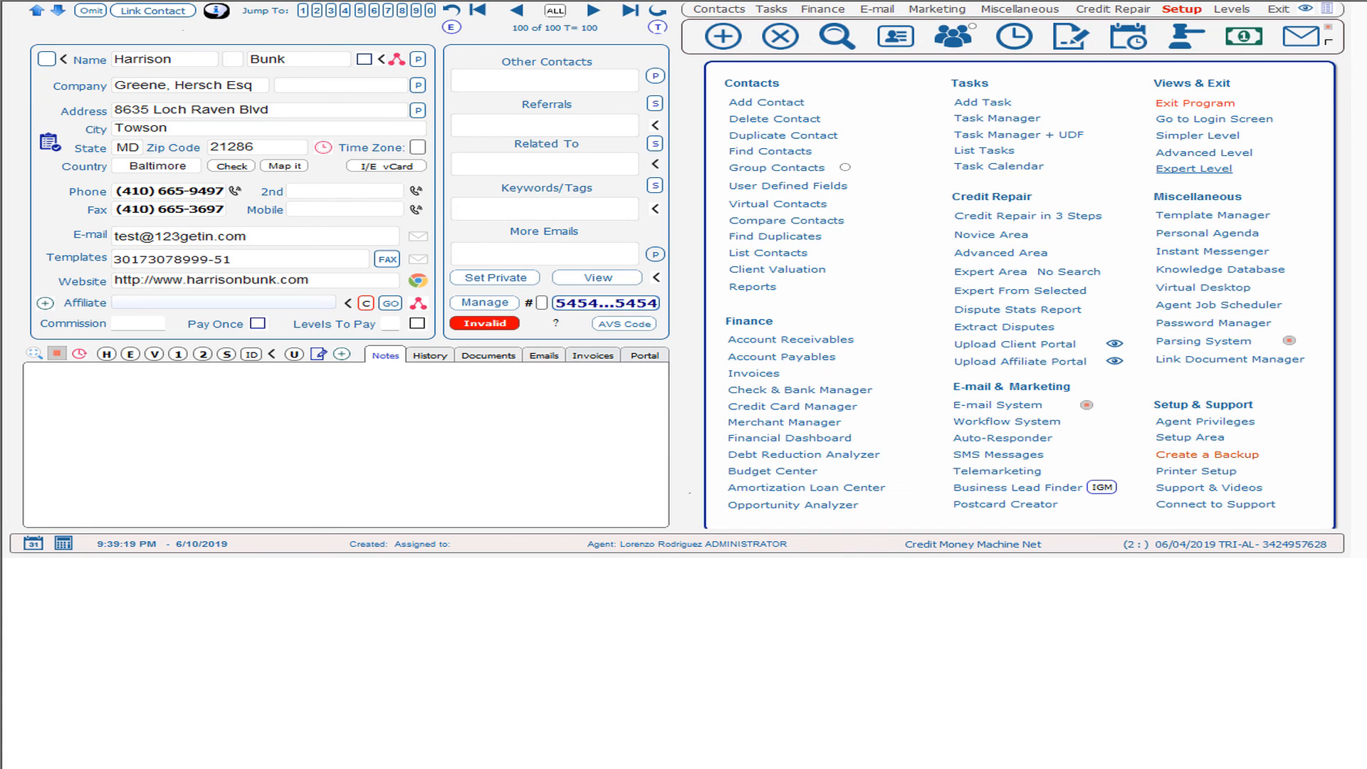